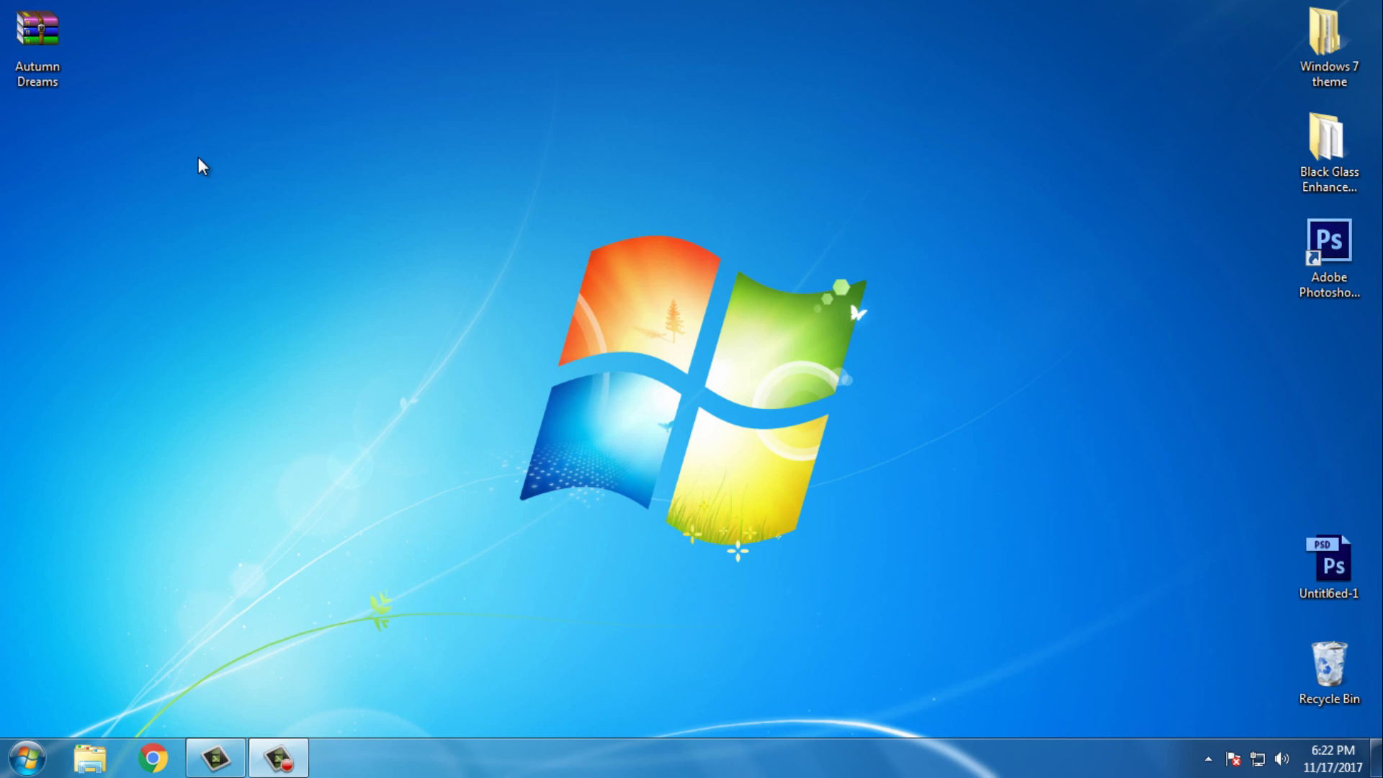
# Extract the Autumn Dreams archive into an Autumn Dreams folder.
pyautogui.rightClick(173, 119)
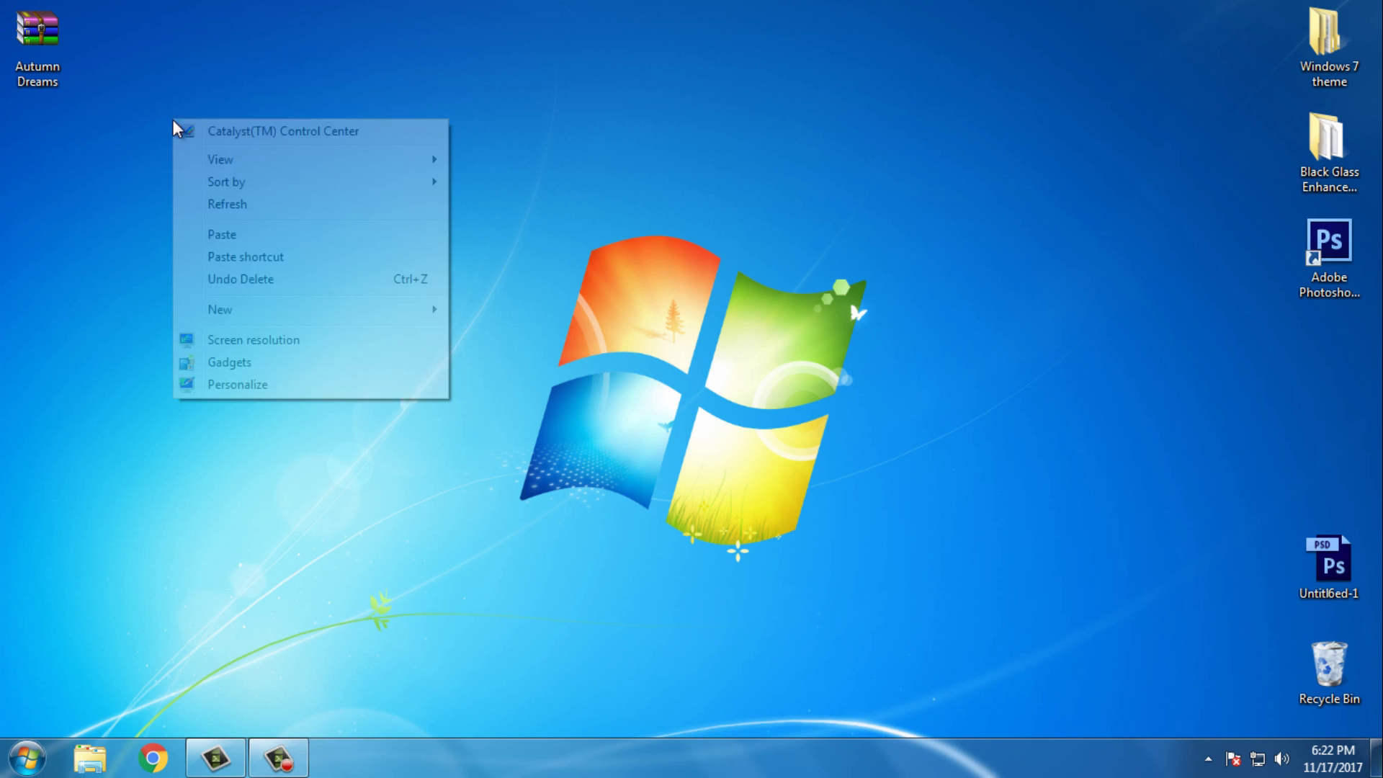
pyautogui.click(187, 203)
pyautogui.rightClick(63, 50)
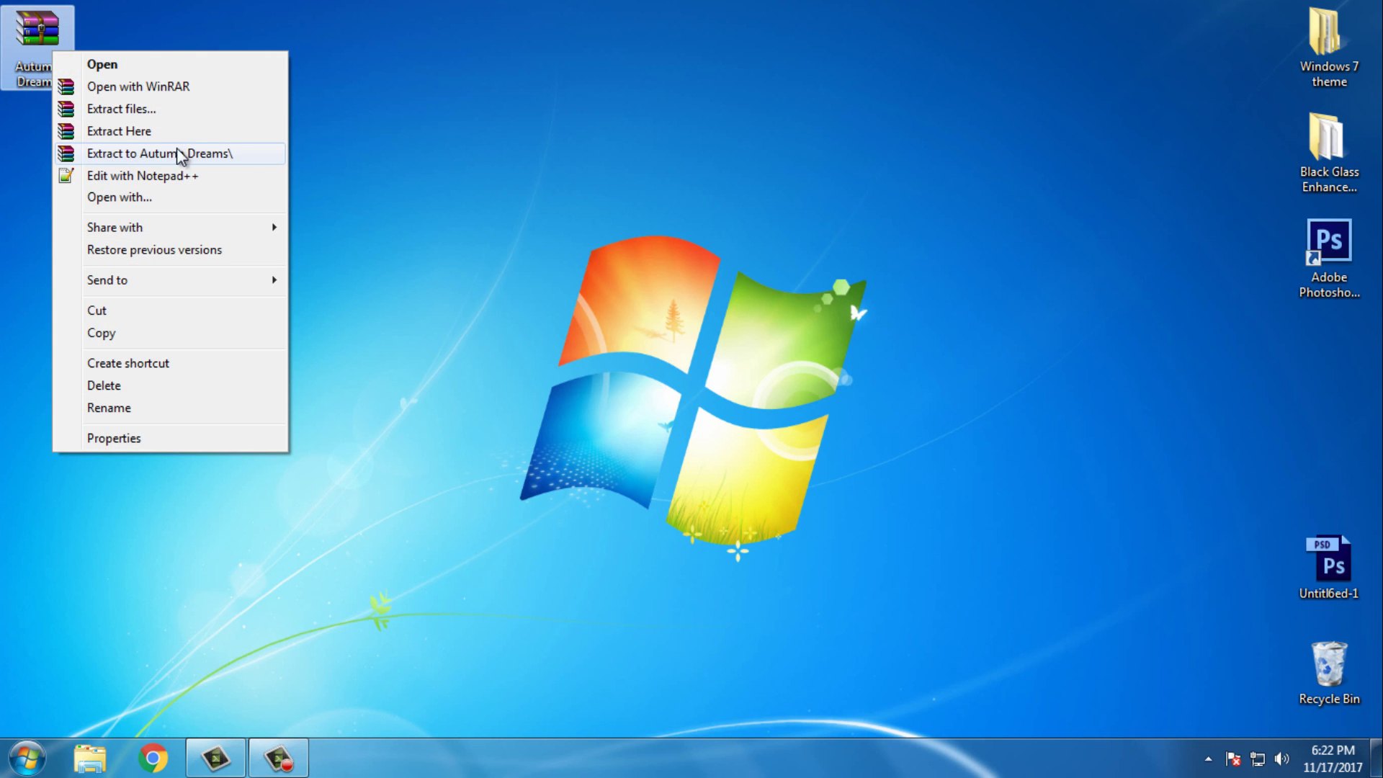
pyautogui.click(127, 156)
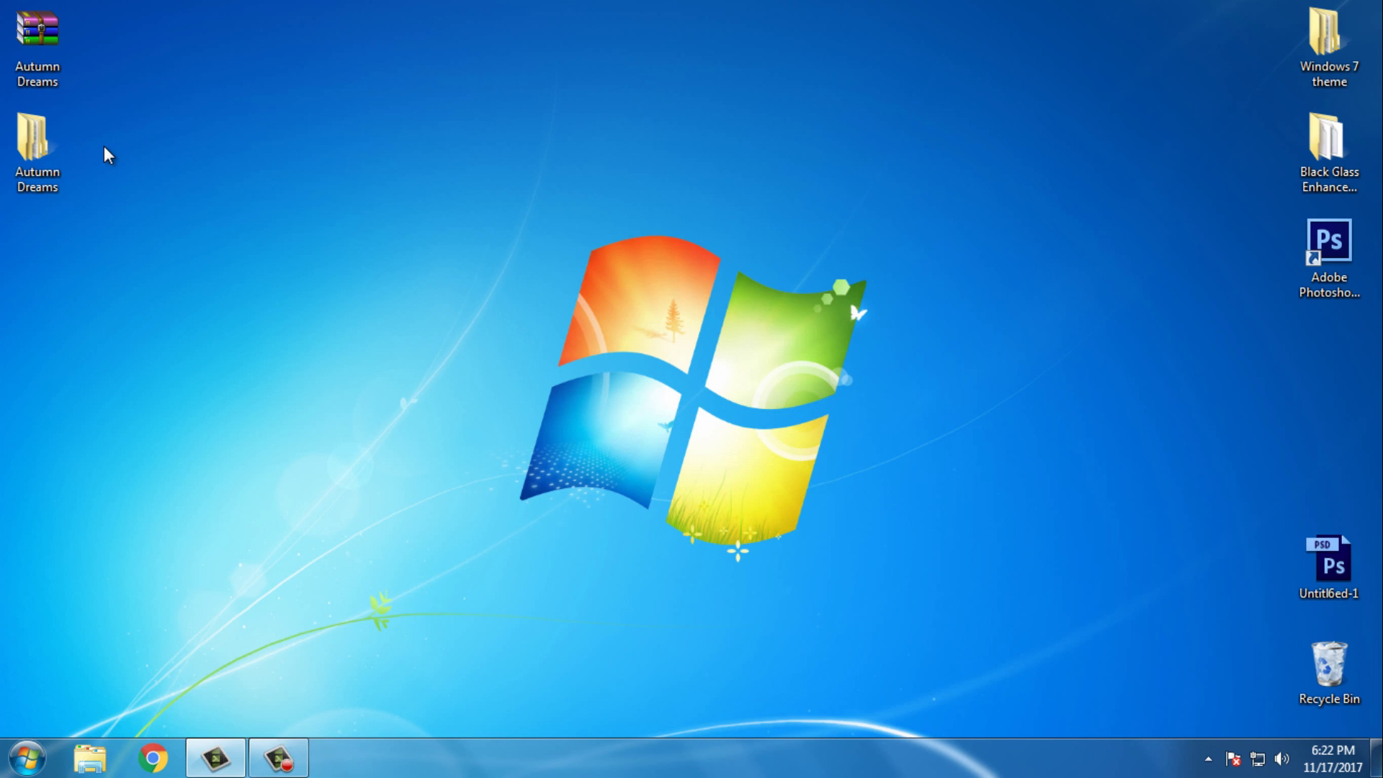
# Browse into the extracted Autumn Dreams theme's Fonts folder.
pyautogui.click(64, 158)
pyautogui.doubleClick(64, 158)
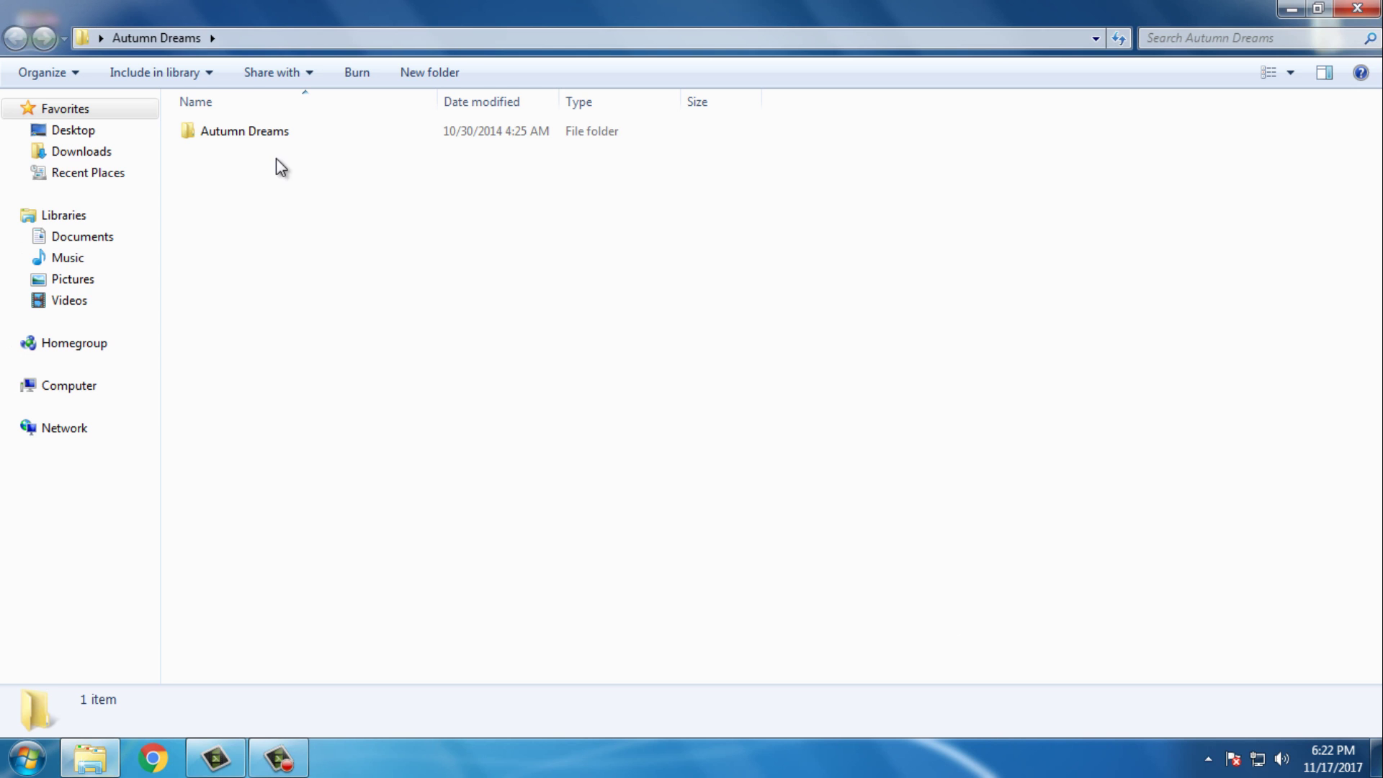
pyautogui.click(245, 133)
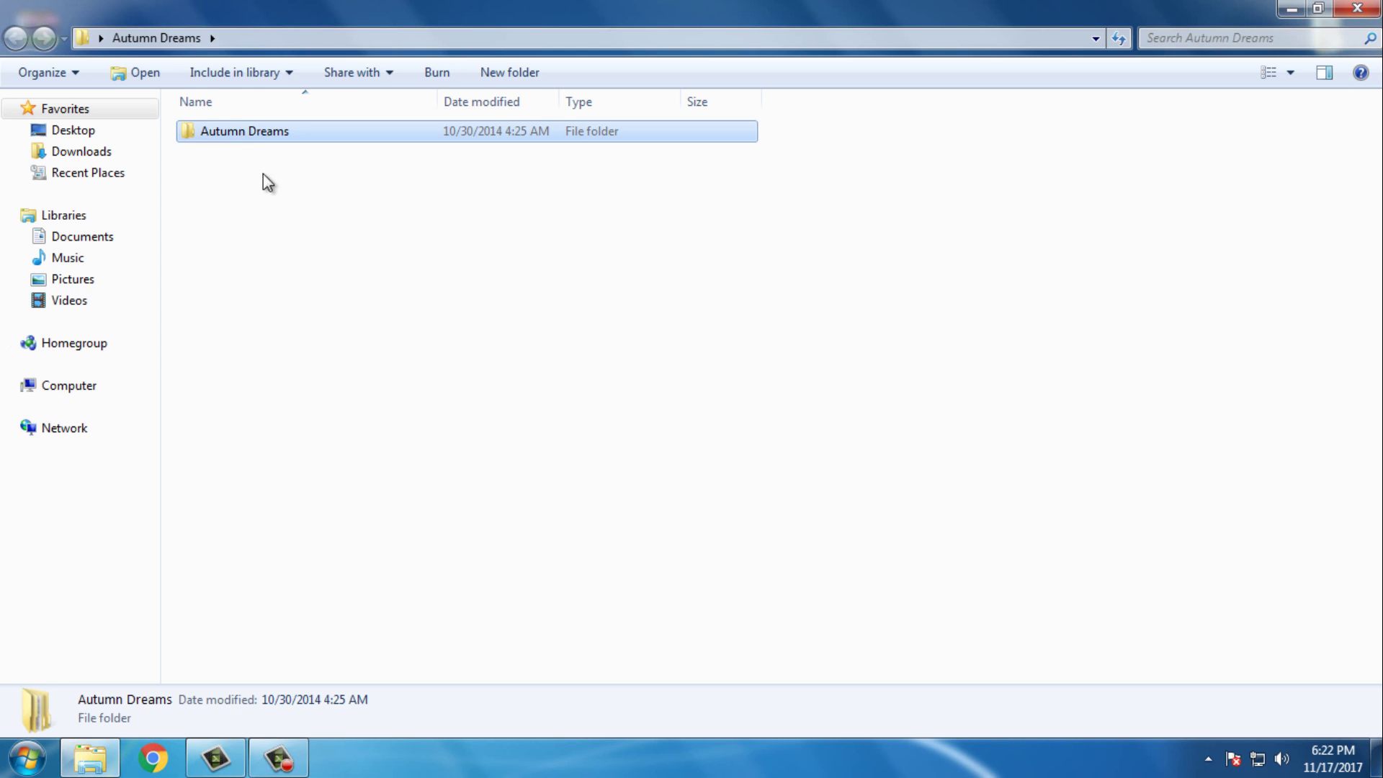
pyautogui.doubleClick(278, 134)
pyautogui.click(241, 134)
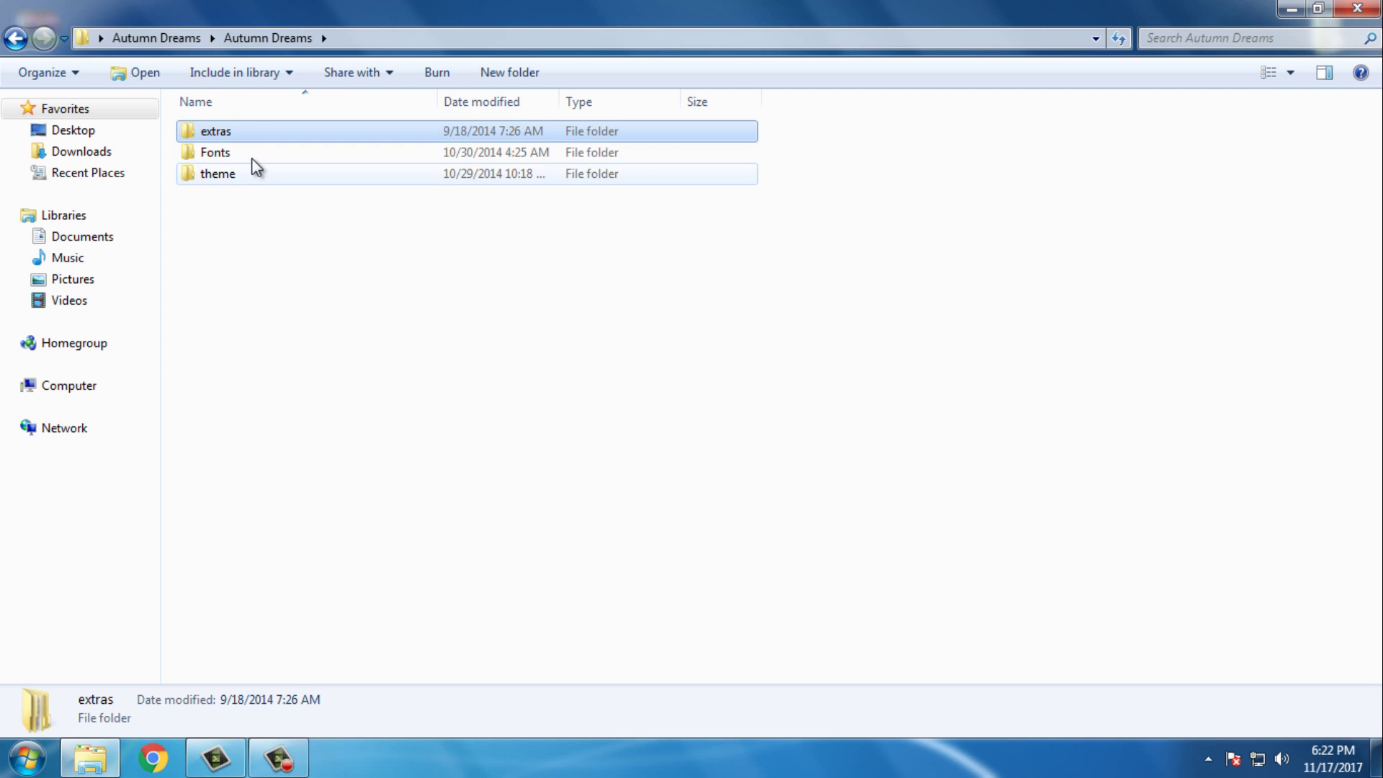
pyautogui.click(279, 180)
pyautogui.doubleClick(216, 152)
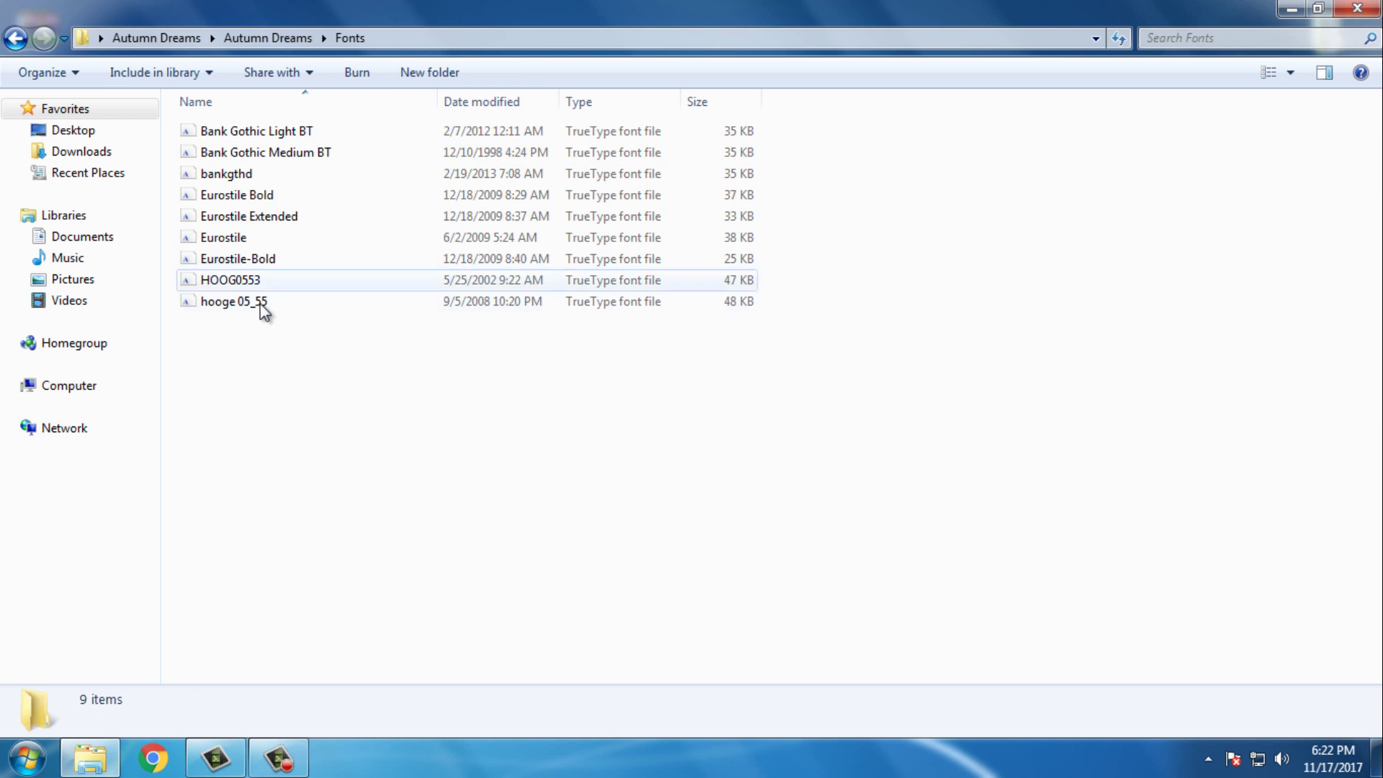
# Install all nine Autumn Dreams fonts, replacing any already installed.
pyautogui.moveTo(251, 317); pyautogui.dragTo(403, 130)
pyautogui.rightClick(403, 130)
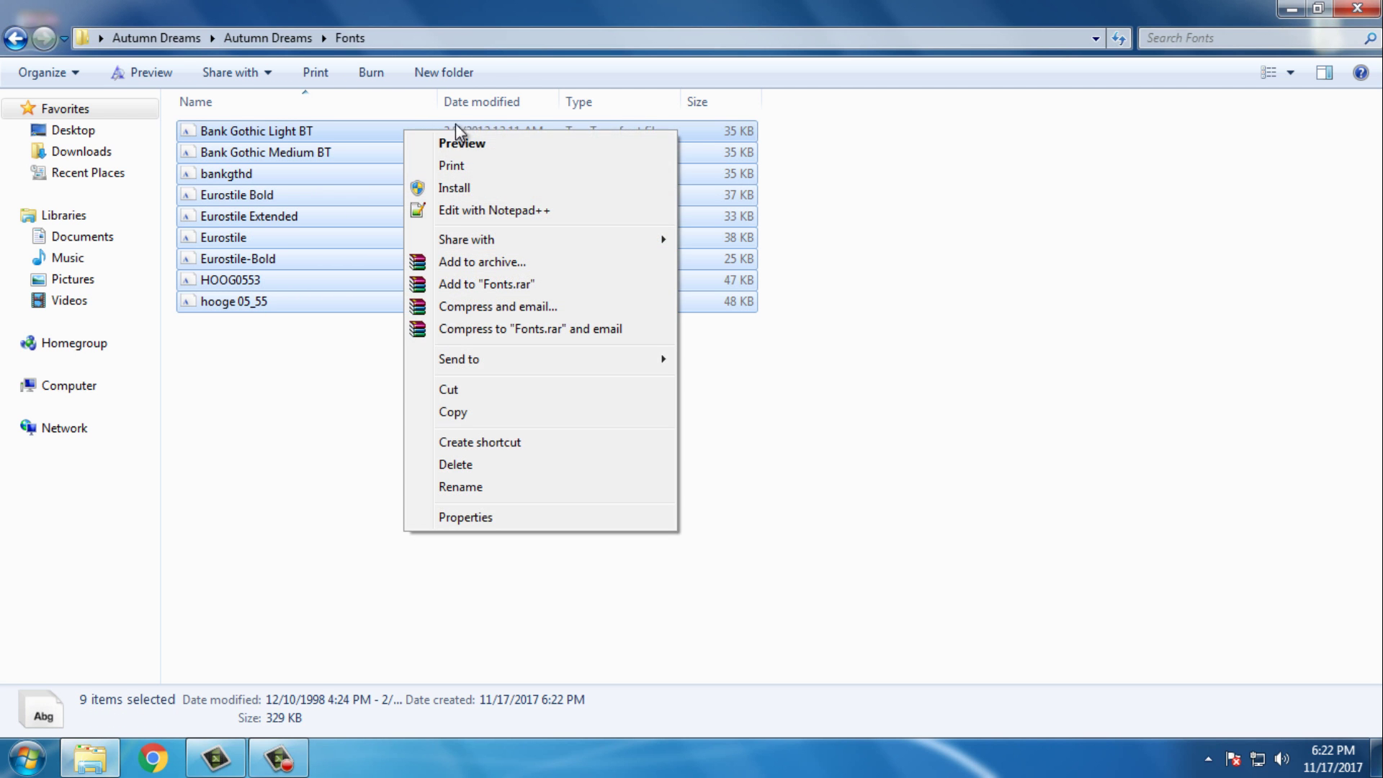
pyautogui.click(457, 188)
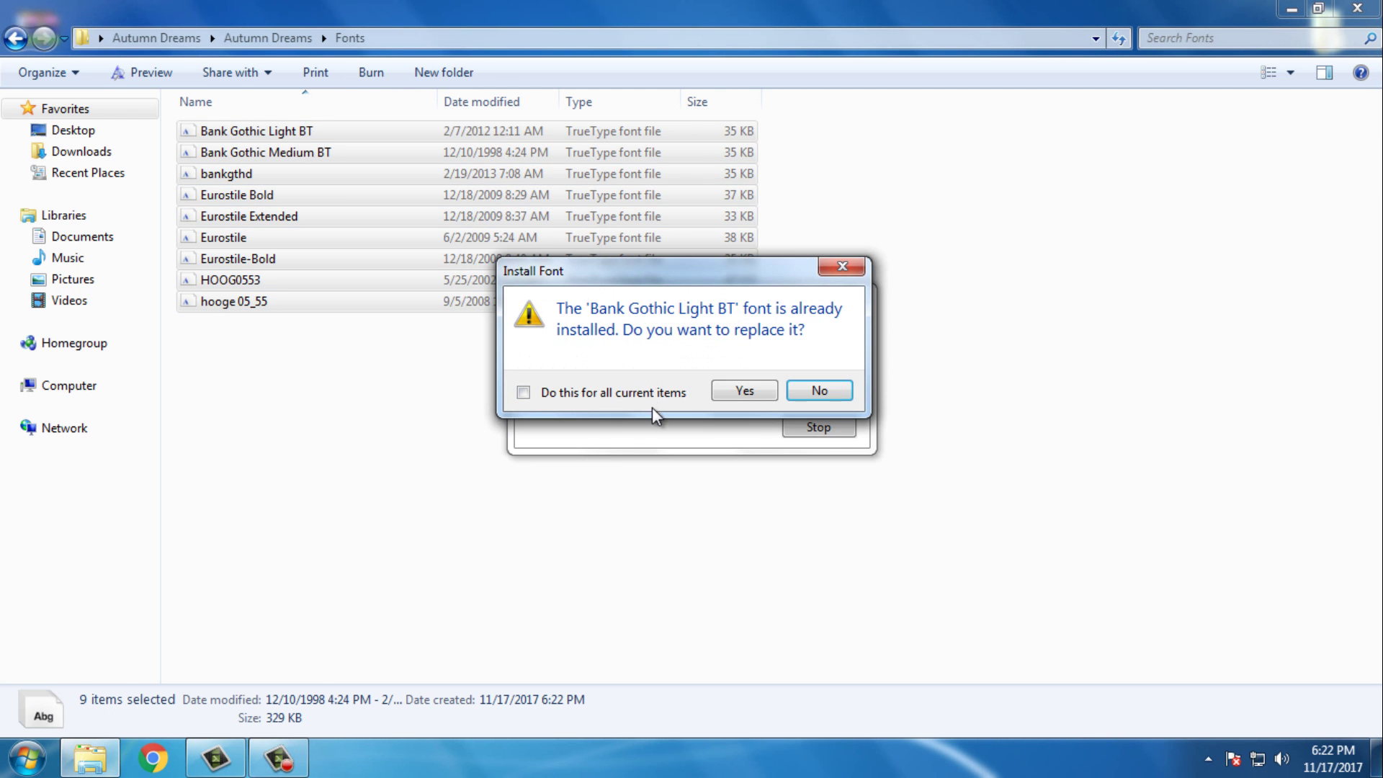
pyautogui.click(732, 388)
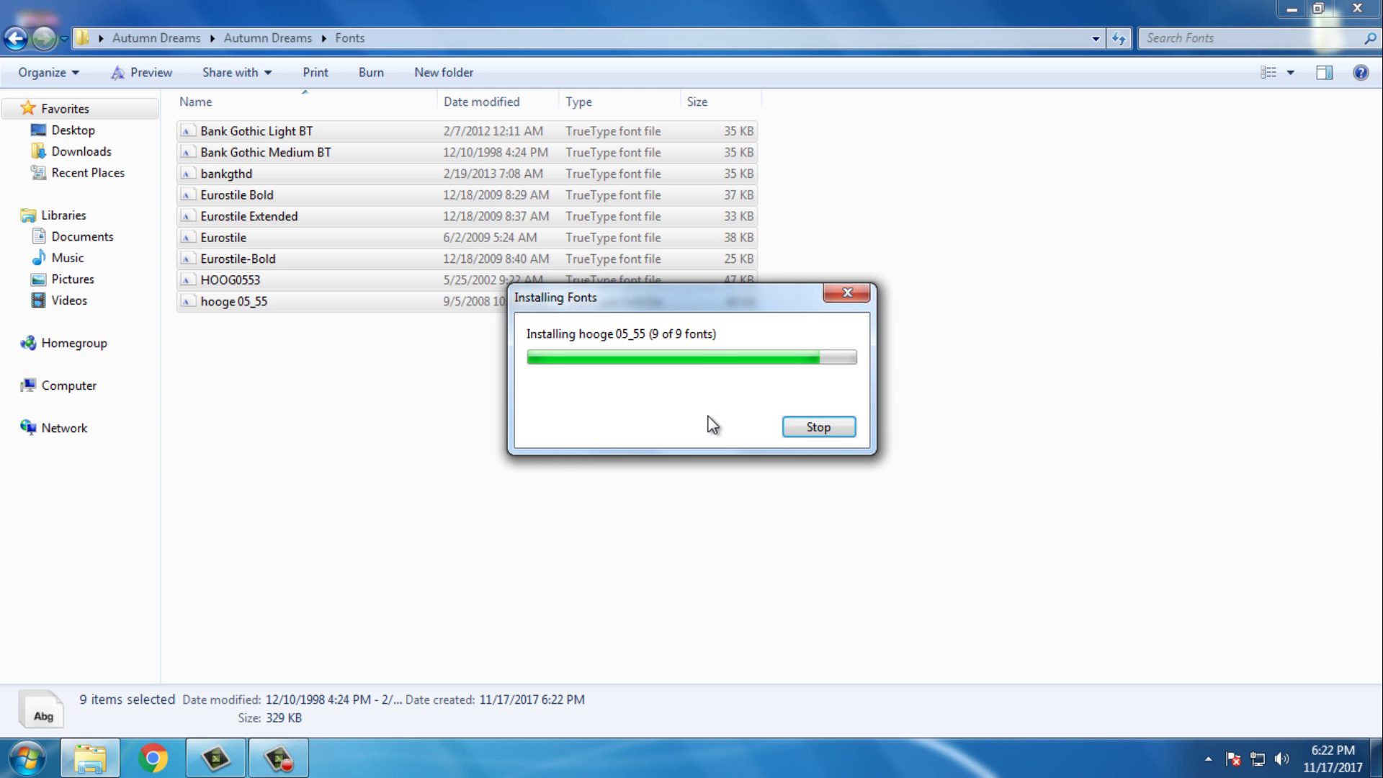
# Copy the Autumn Dreams theme folder and theme file from the theme folder.
pyautogui.click(15, 38)
pyautogui.doubleClick(246, 135)
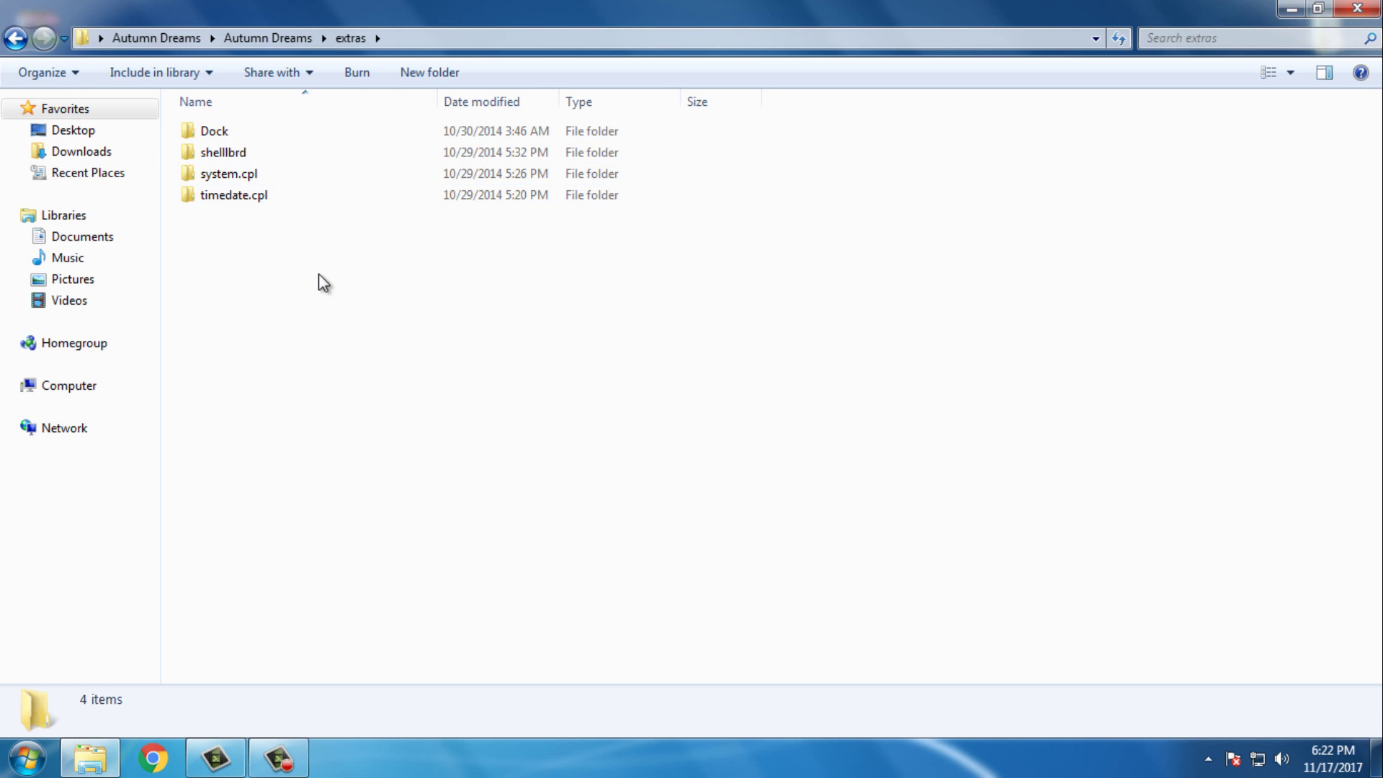
pyautogui.click(16, 38)
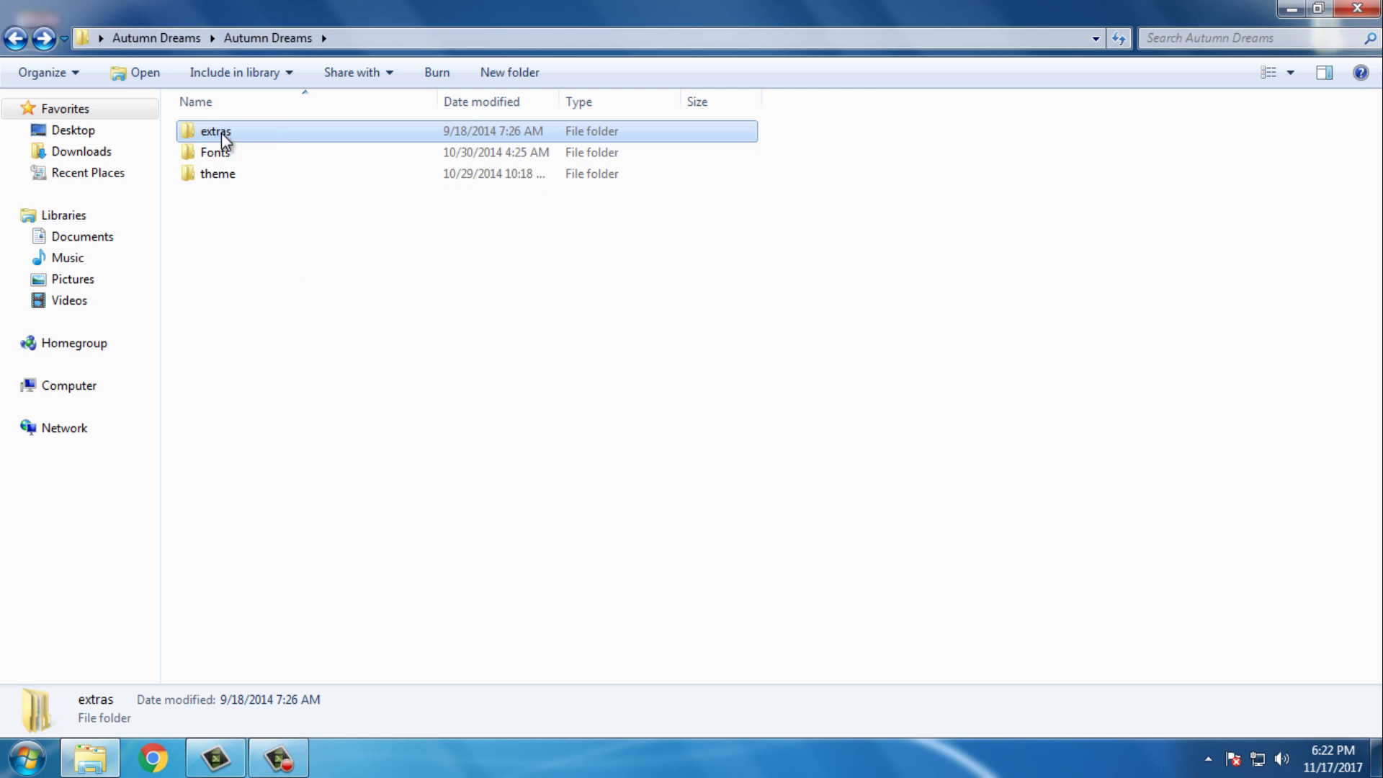
pyautogui.doubleClick(239, 173)
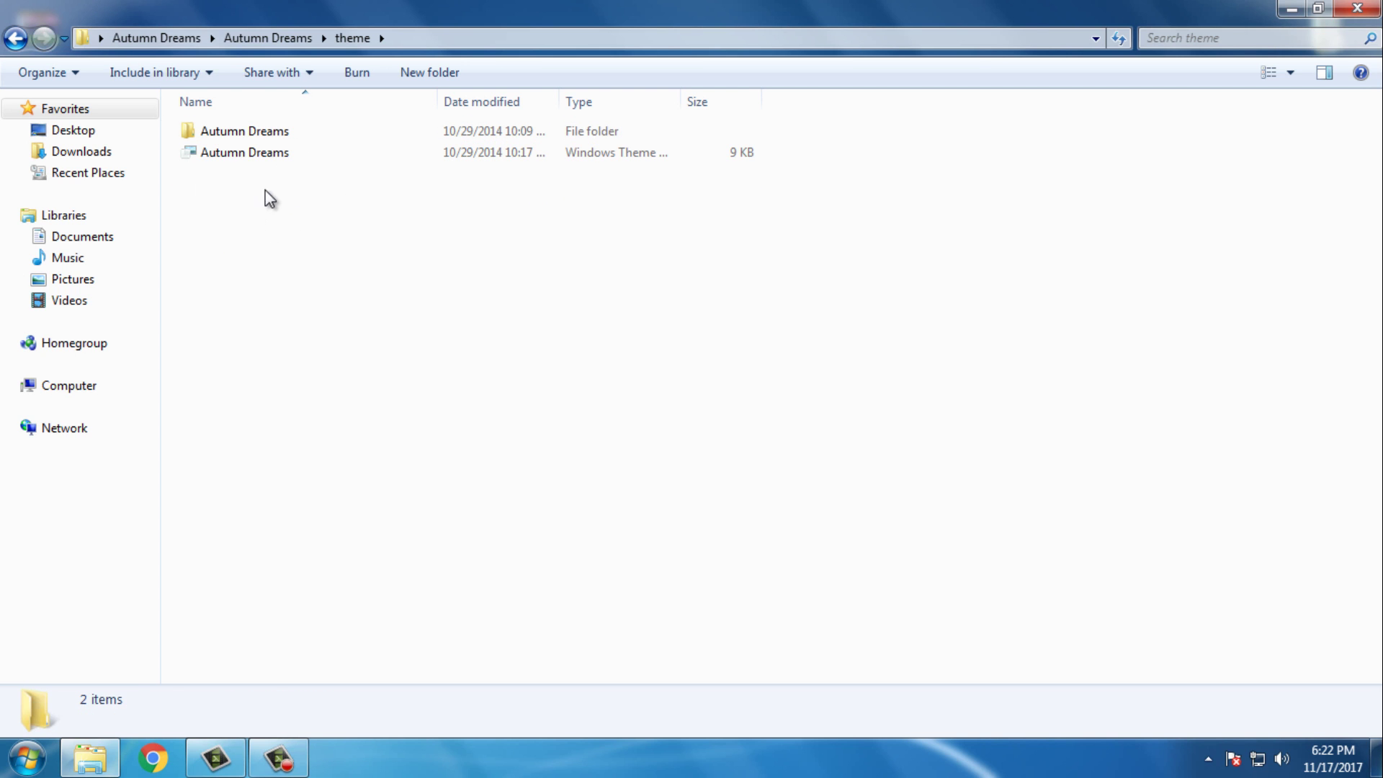
pyautogui.moveTo(254, 177); pyautogui.dragTo(361, 128)
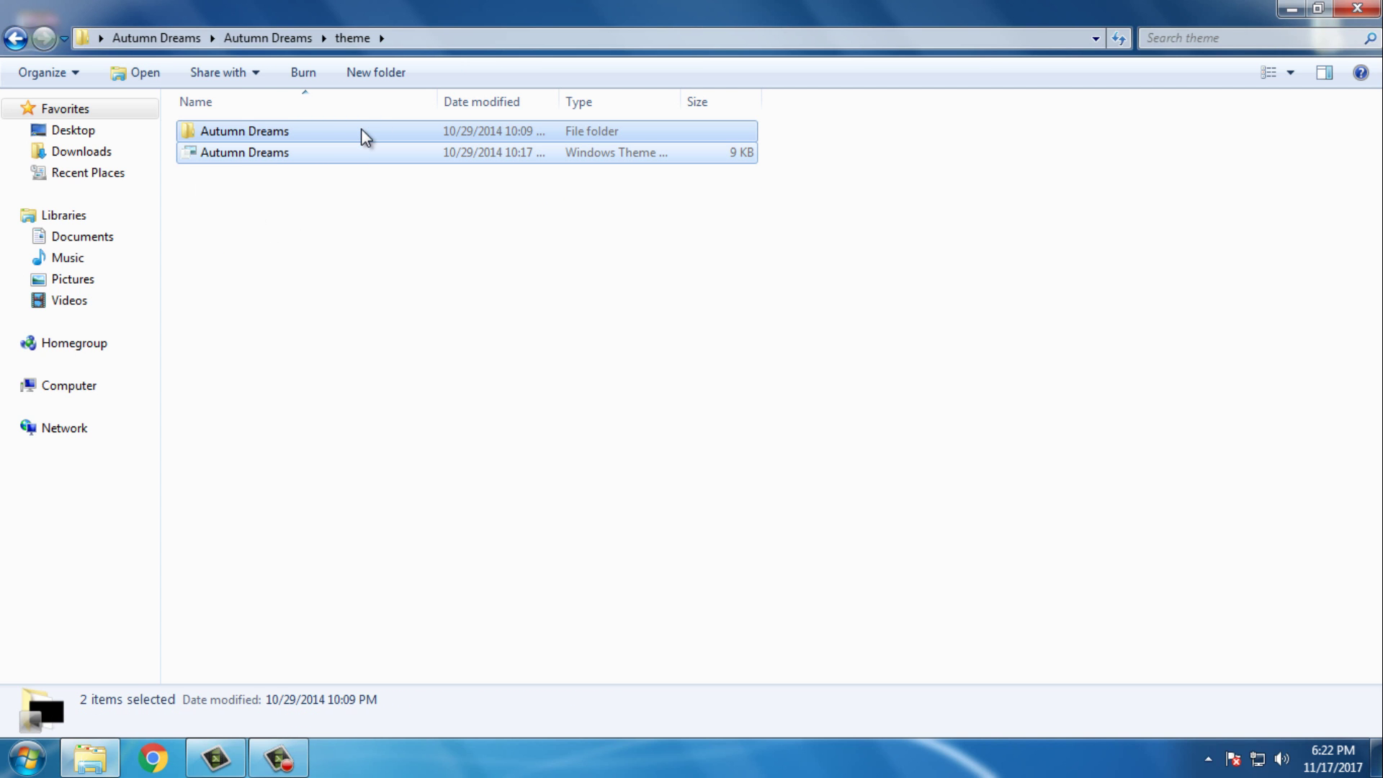
pyautogui.rightClick(361, 128)
pyautogui.click(414, 368)
# Paste both items into C:\Windows\Resources\Themes, granting administrator permission.
pyautogui.click(93, 384)
pyautogui.doubleClick(333, 152)
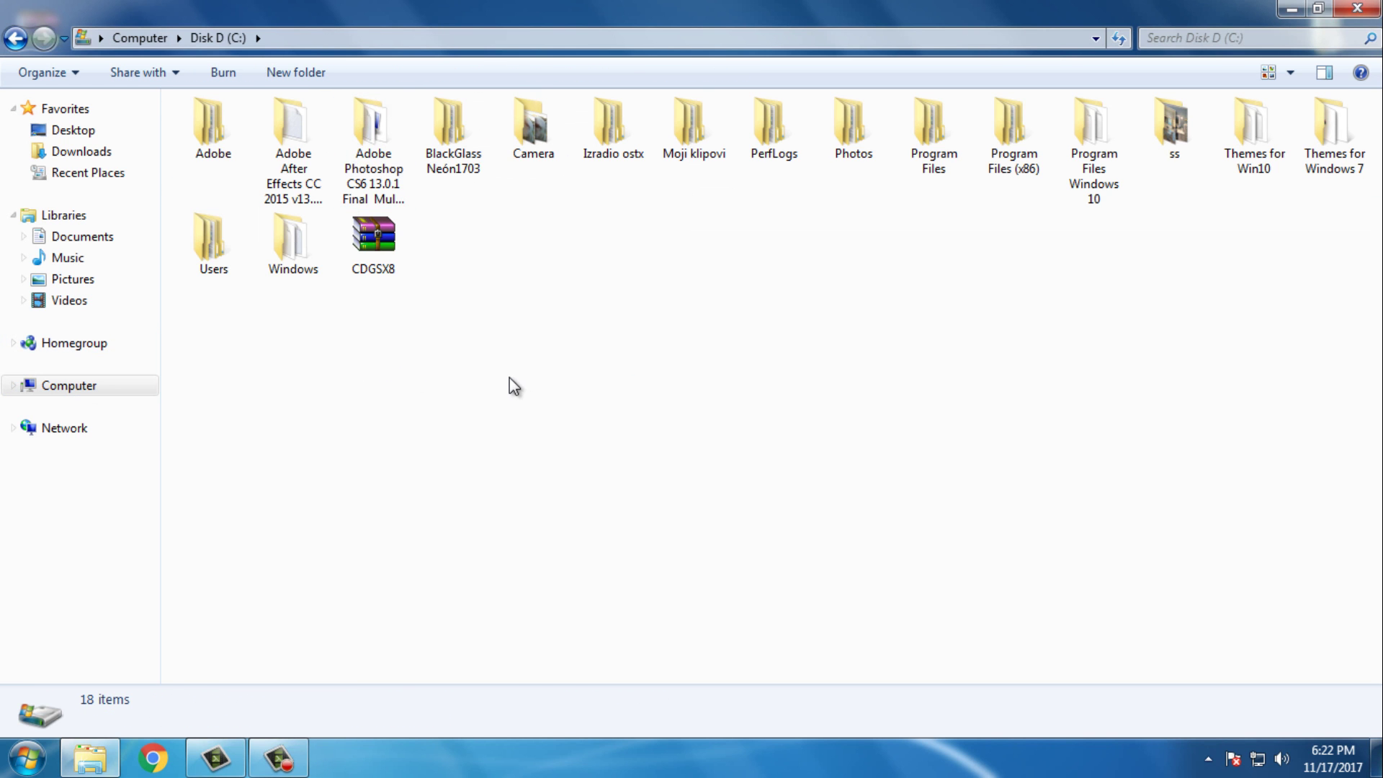
pyautogui.doubleClick(291, 243)
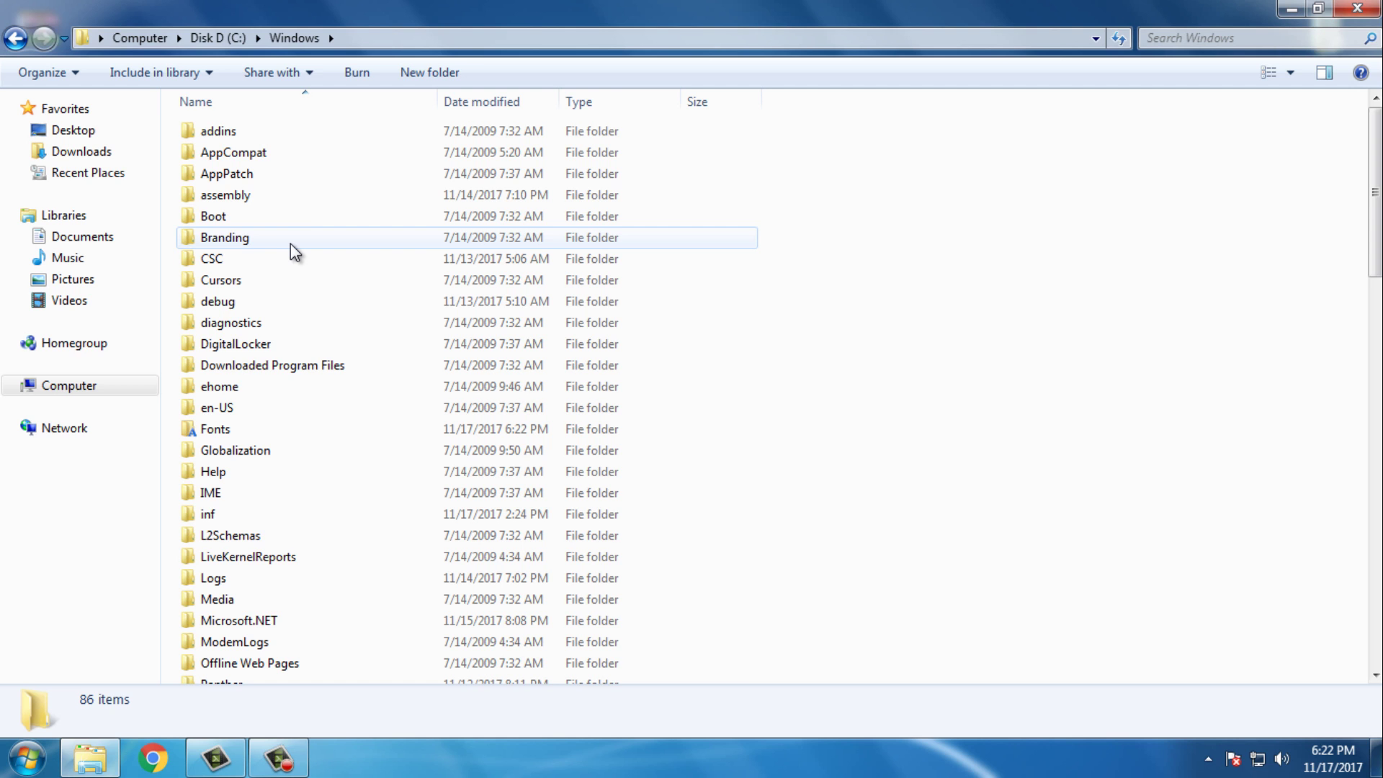
pyautogui.write('res')
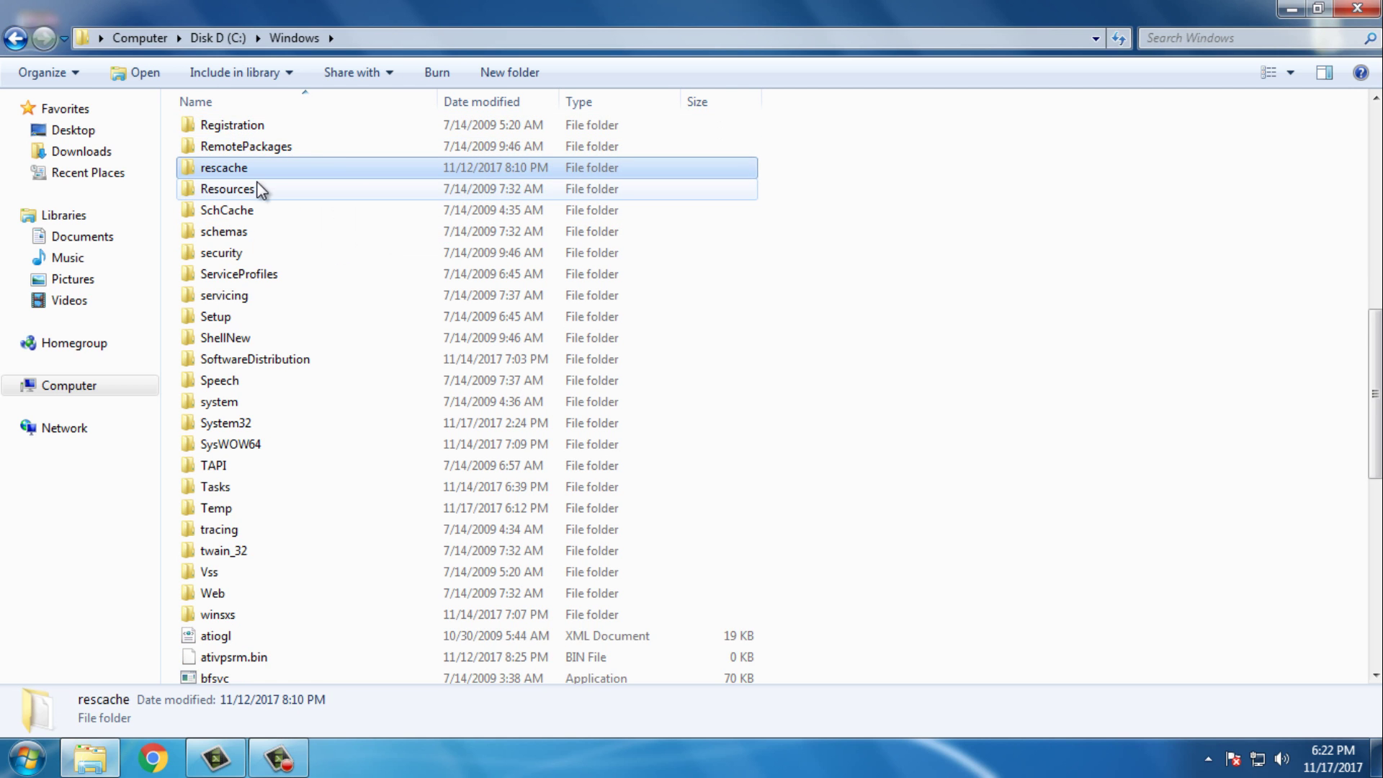
pyautogui.doubleClick(260, 189)
pyautogui.doubleClick(287, 154)
pyautogui.rightClick(834, 229)
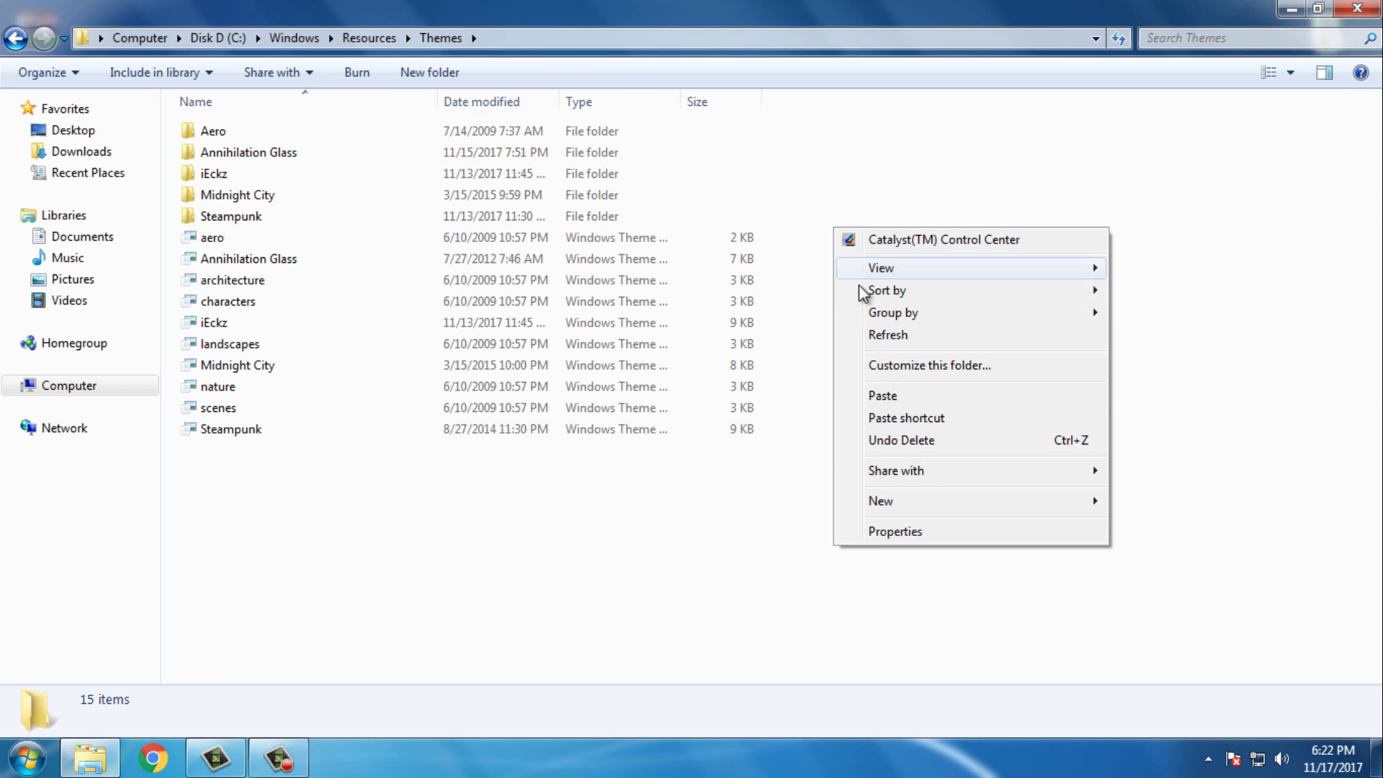
pyautogui.click(857, 401)
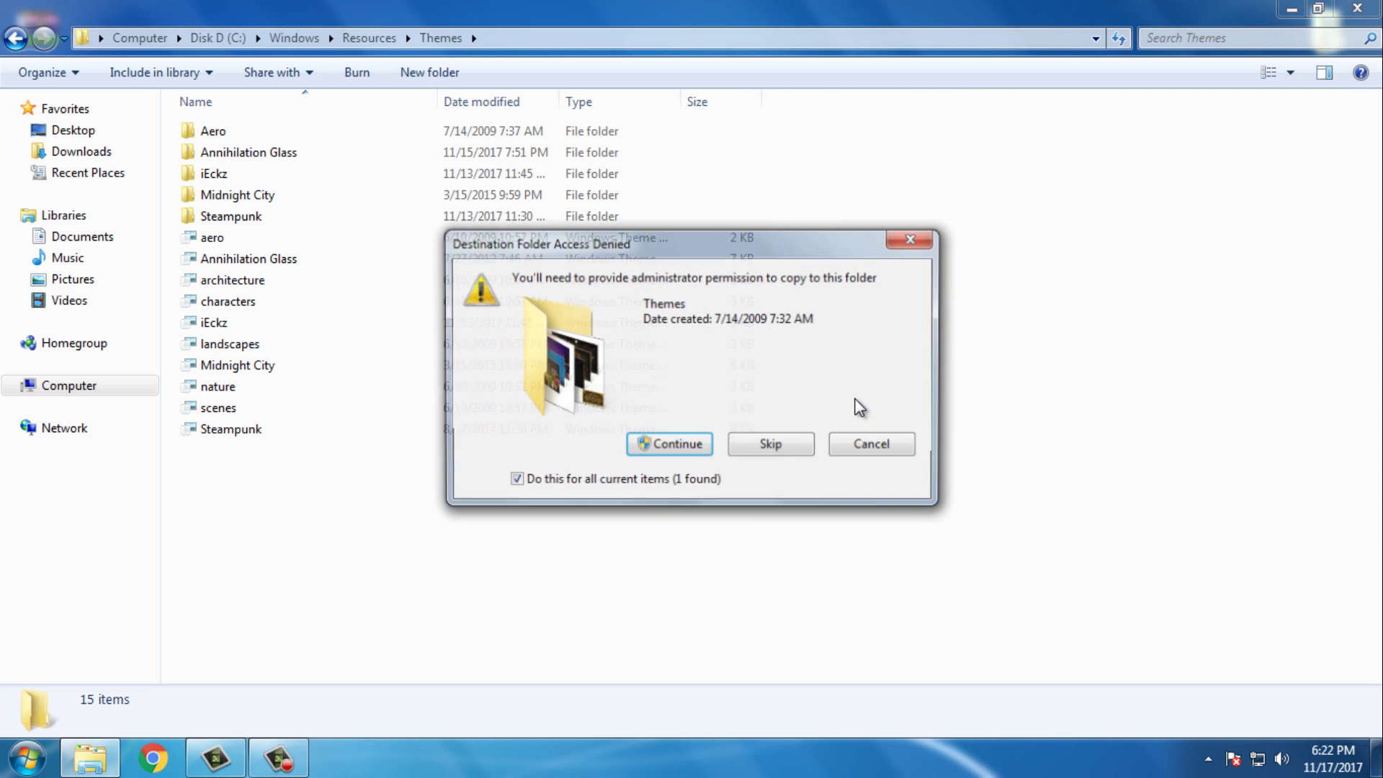
pyautogui.click(685, 443)
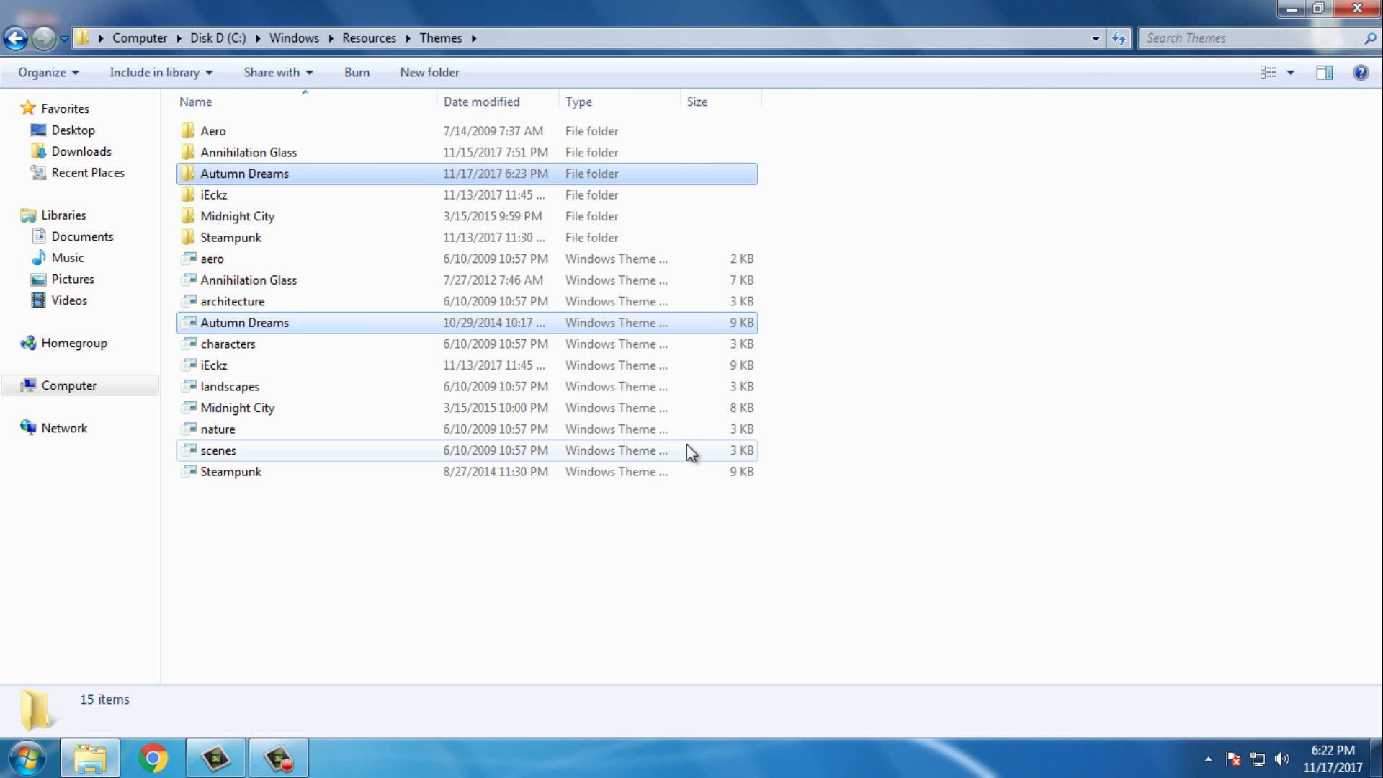
# Apply Autumn Dreams from Installed Themes in the desktop's Personalization settings.
pyautogui.click(1341, 16)
pyautogui.rightClick(566, 362)
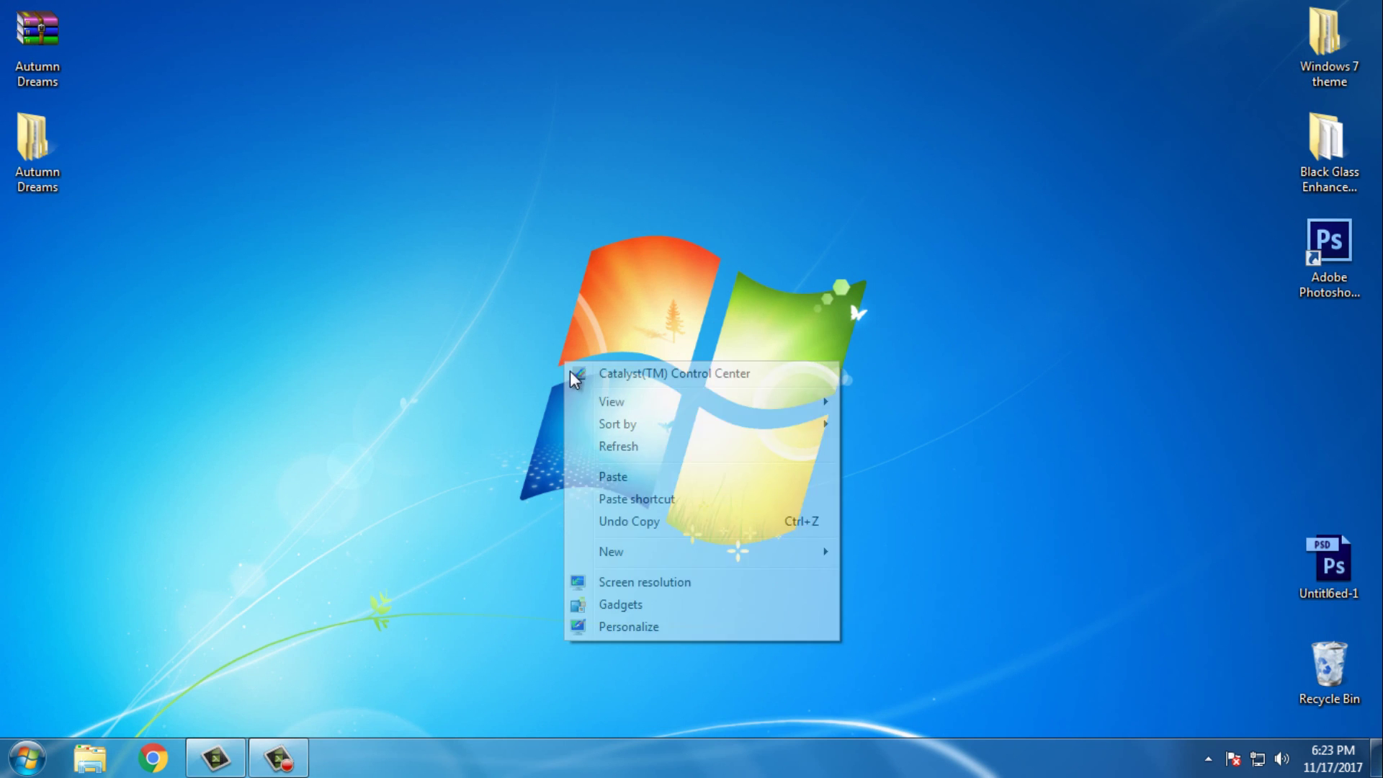
pyautogui.click(624, 628)
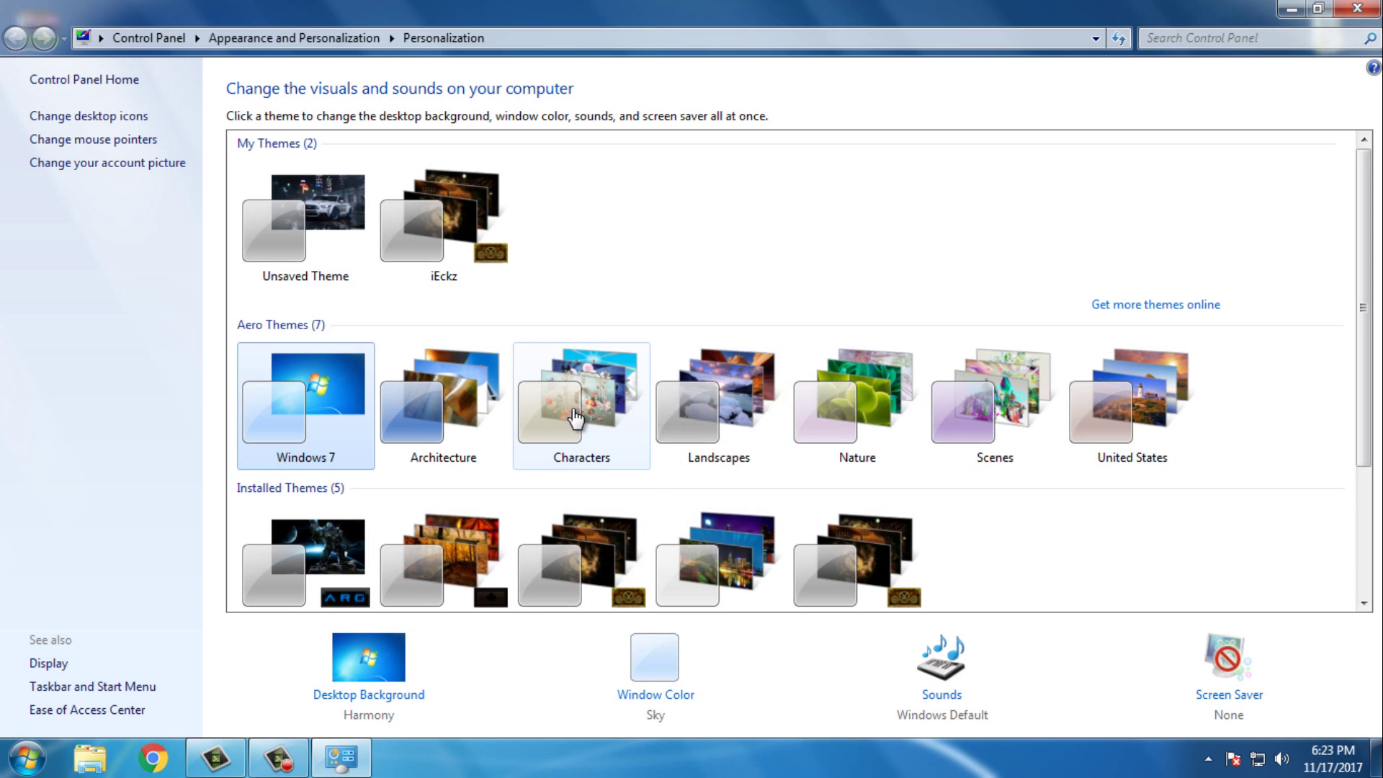
pyautogui.scroll(-2, 566, 411)
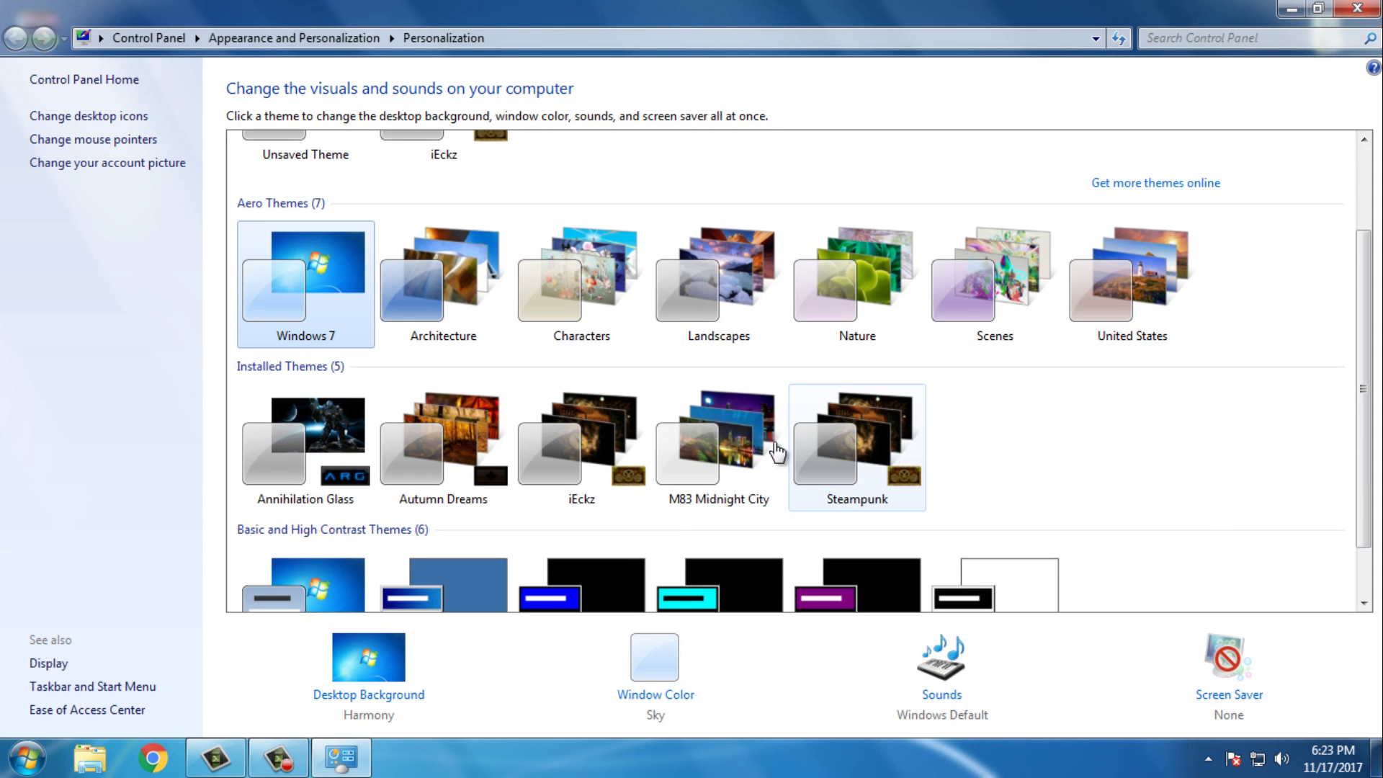
pyautogui.click(480, 448)
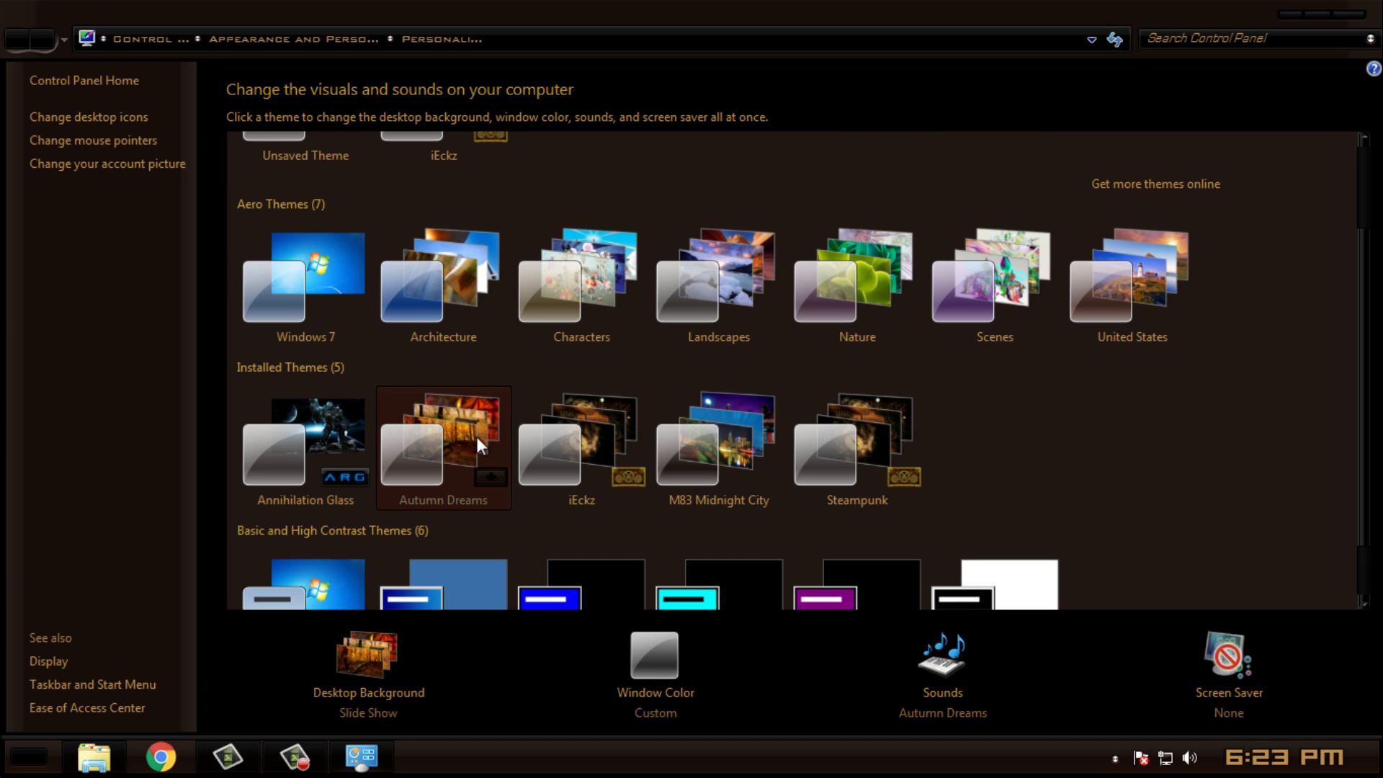
# Close Personalization, refresh the desktop and preview the restyled Start menu.
pyautogui.click(1358, 27)
pyautogui.rightClick(617, 150)
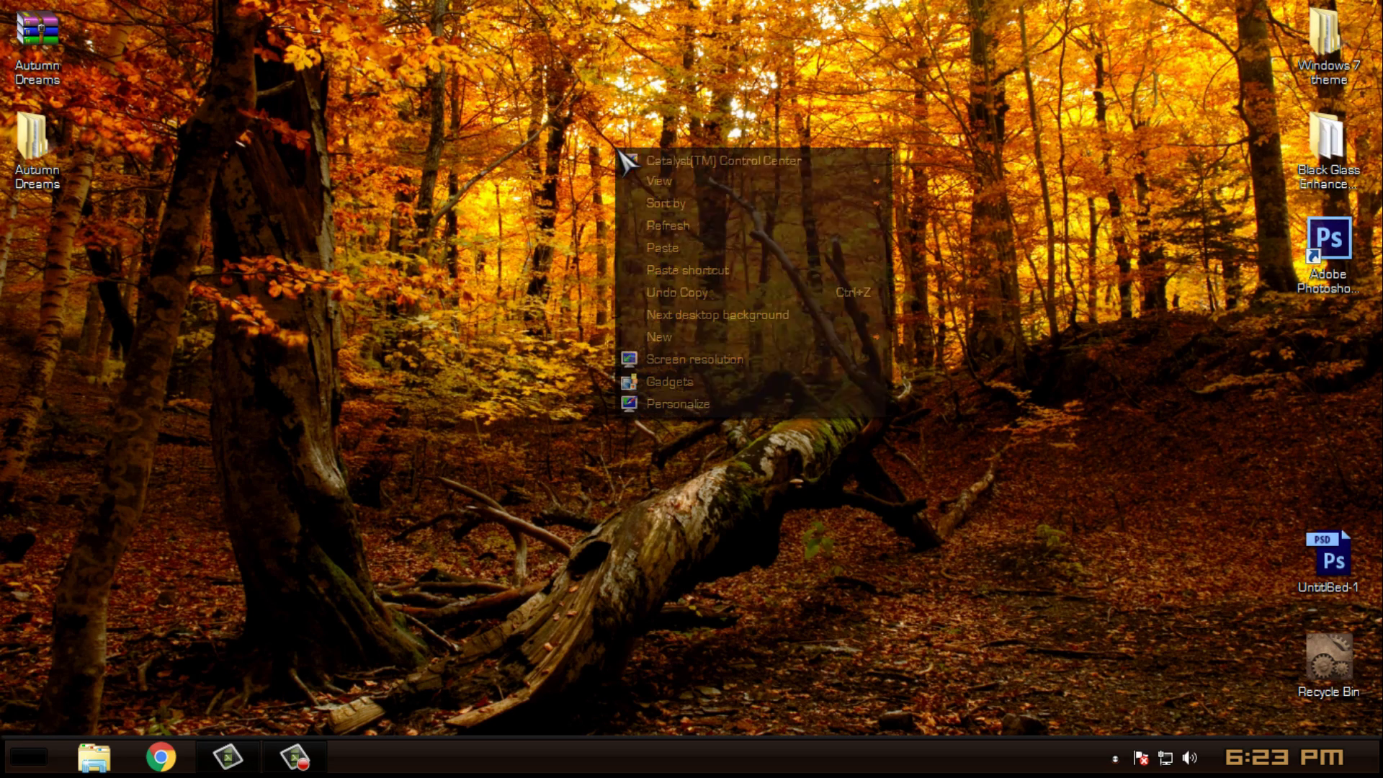
pyautogui.click(693, 227)
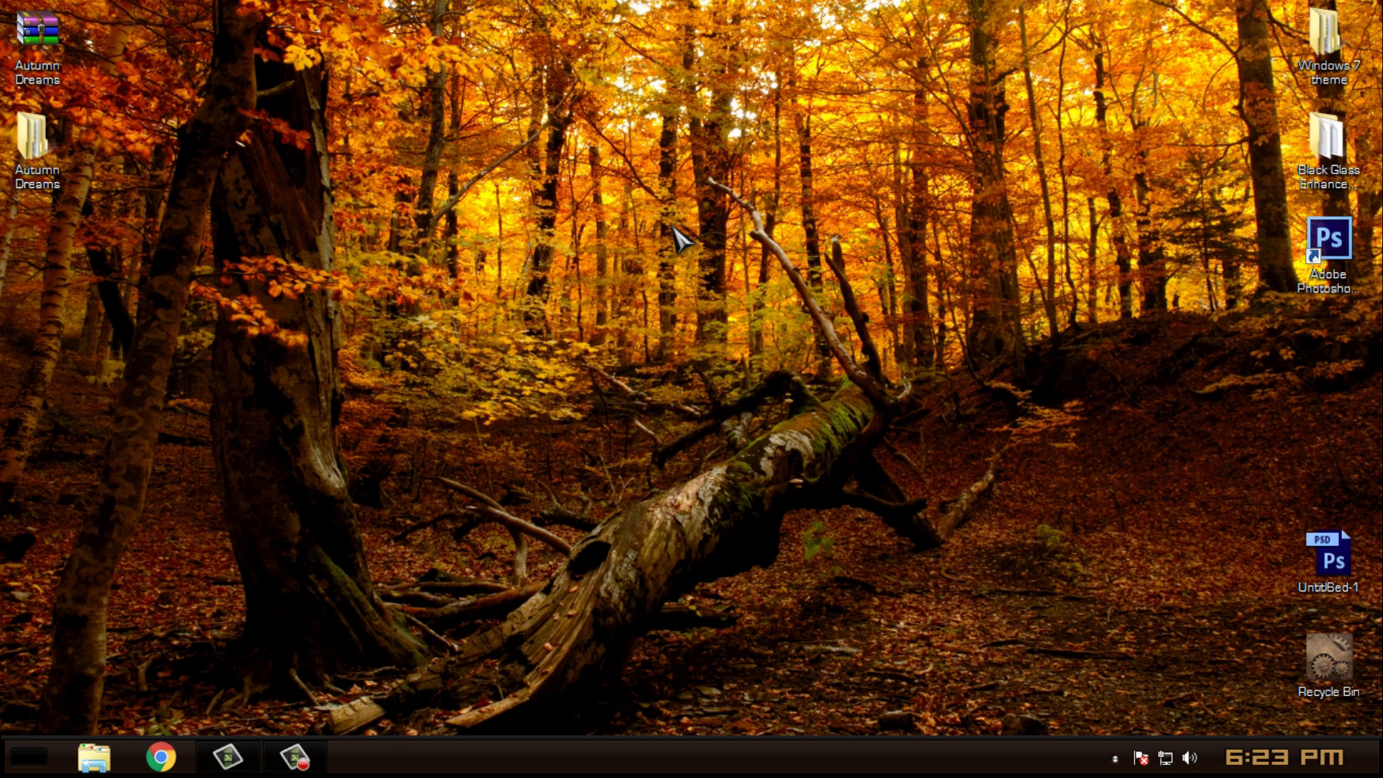
pyautogui.click(28, 762)
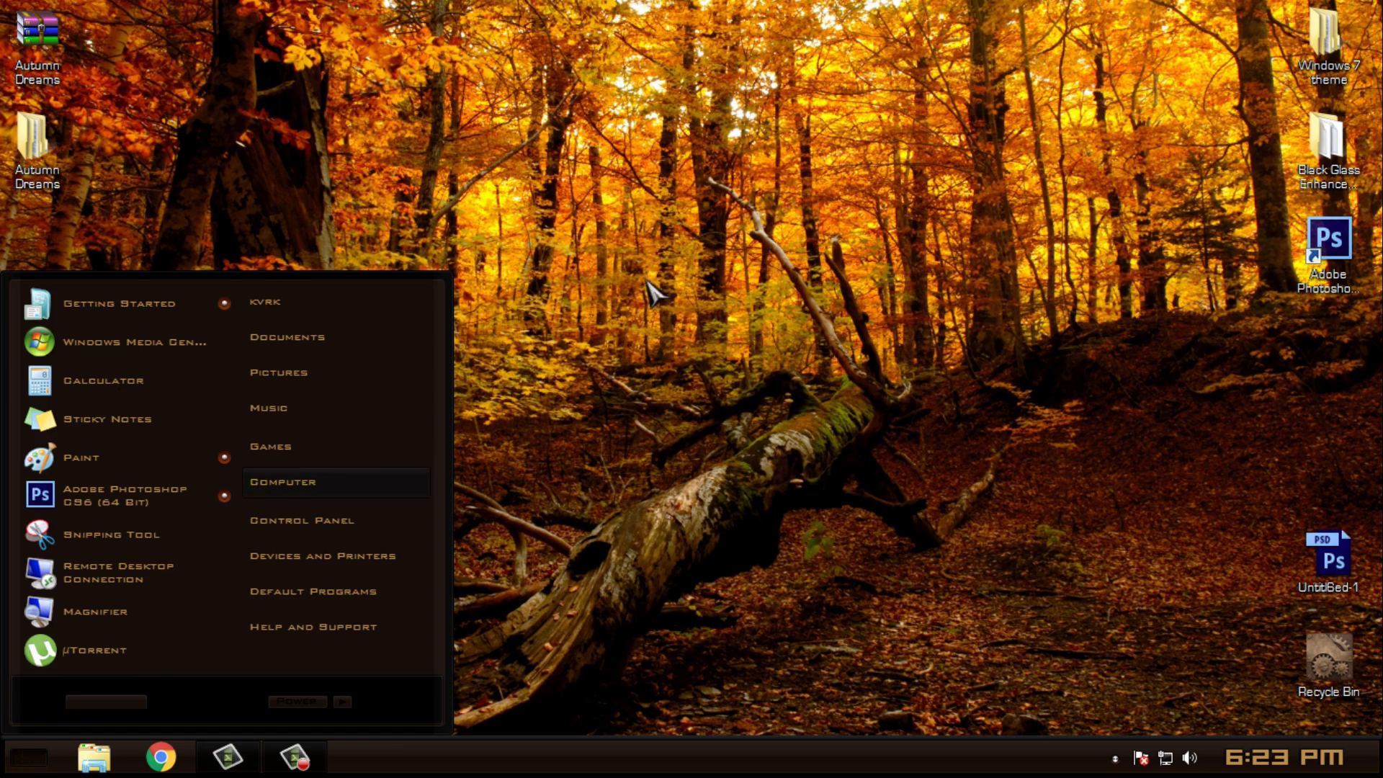
pyautogui.click(677, 241)
# Preview the new Explorer style on the Computer drives, then close it and refresh the desktop.
pyautogui.rightClick(674, 237)
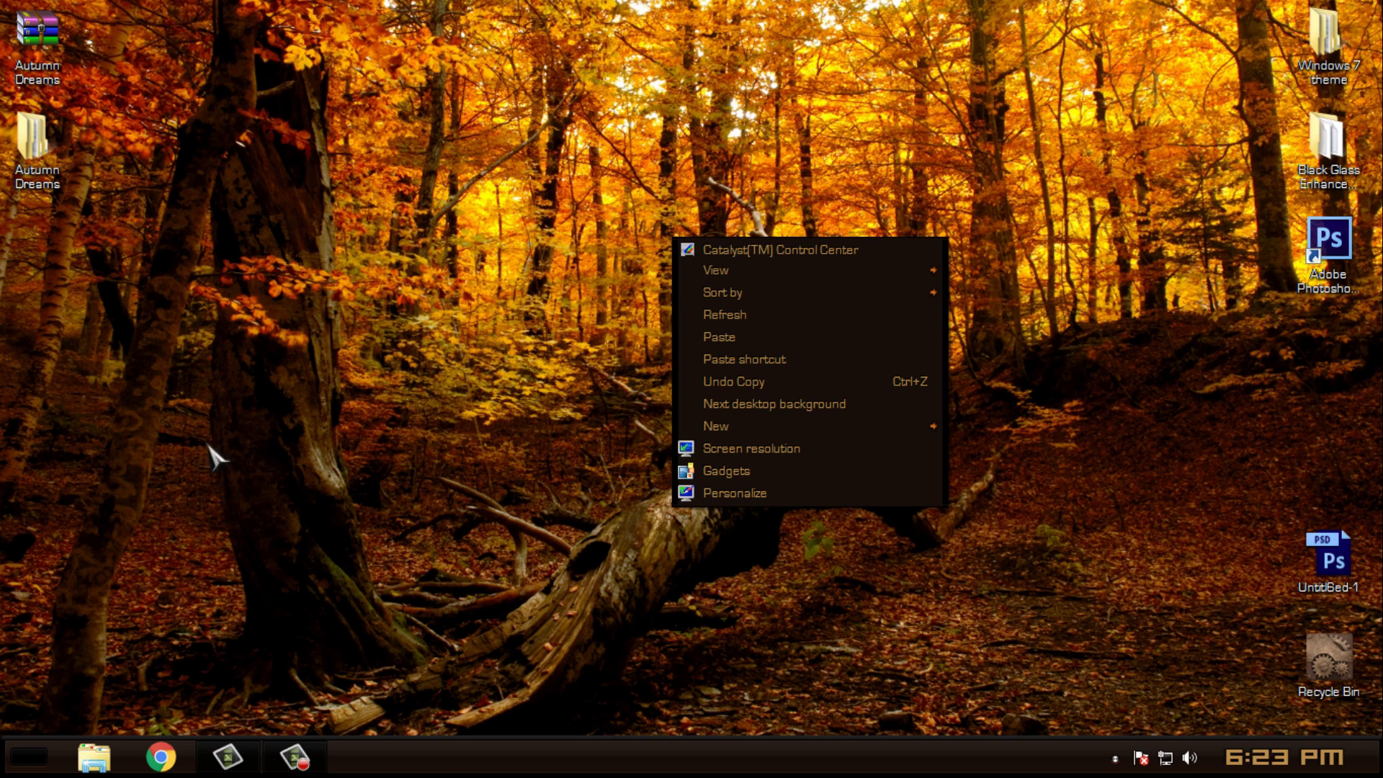
pyautogui.click(177, 634)
pyautogui.click(94, 756)
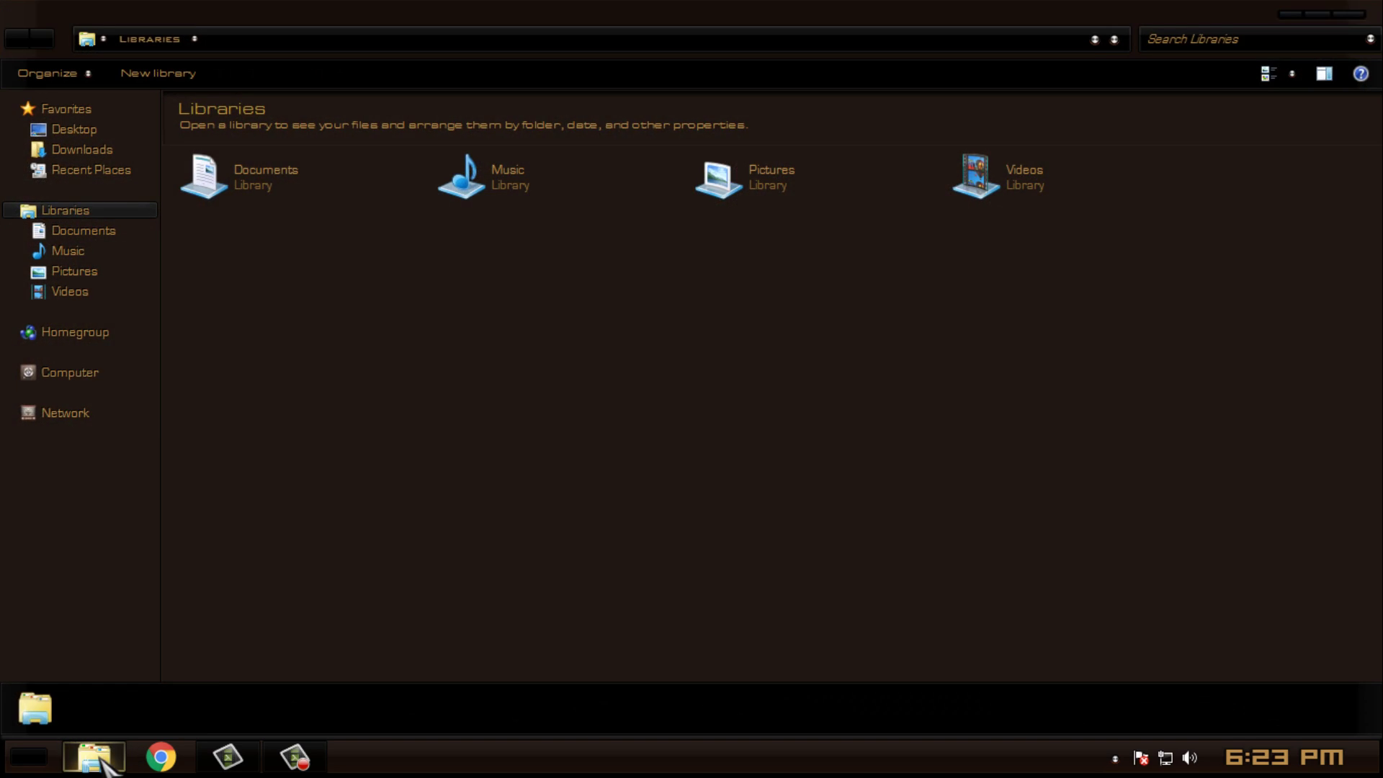
pyautogui.click(115, 378)
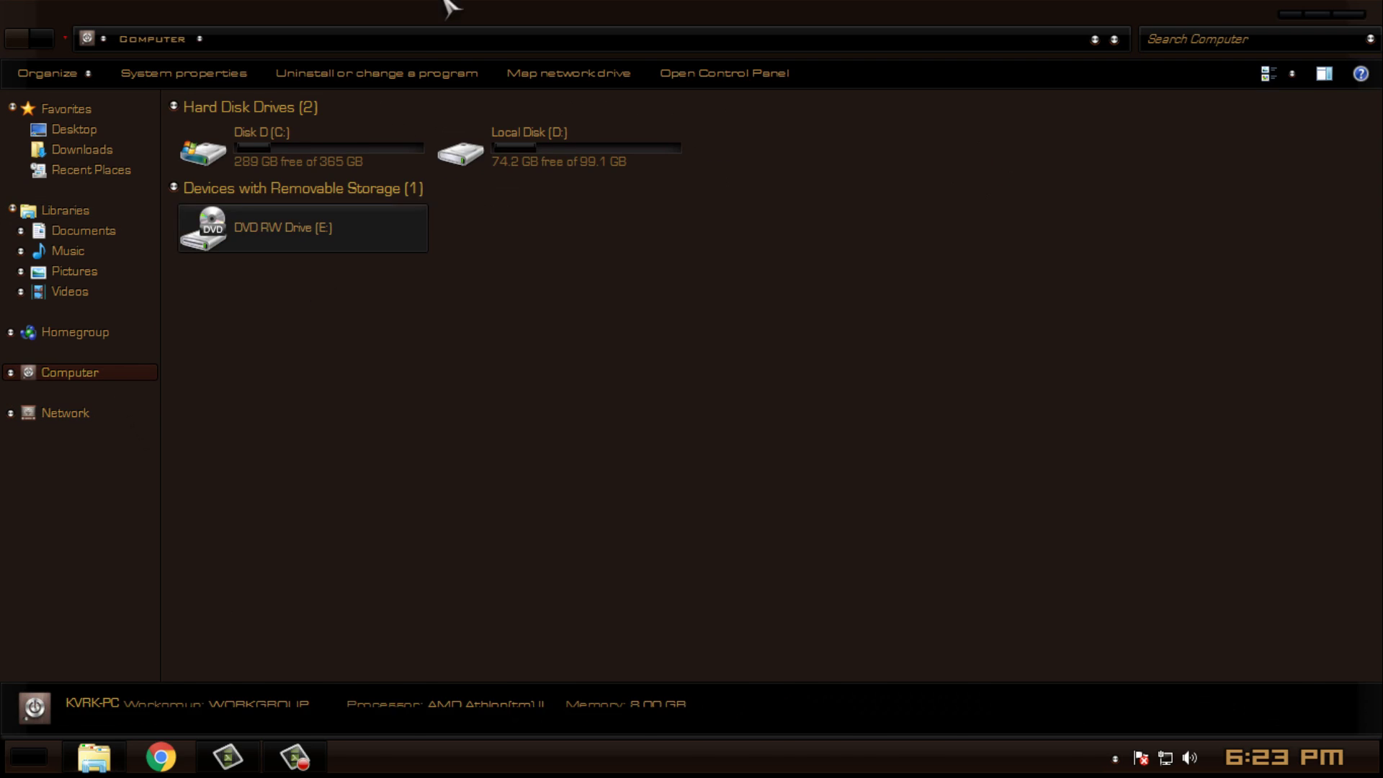
pyautogui.moveTo(490, 10); pyautogui.dragTo(670, 113)
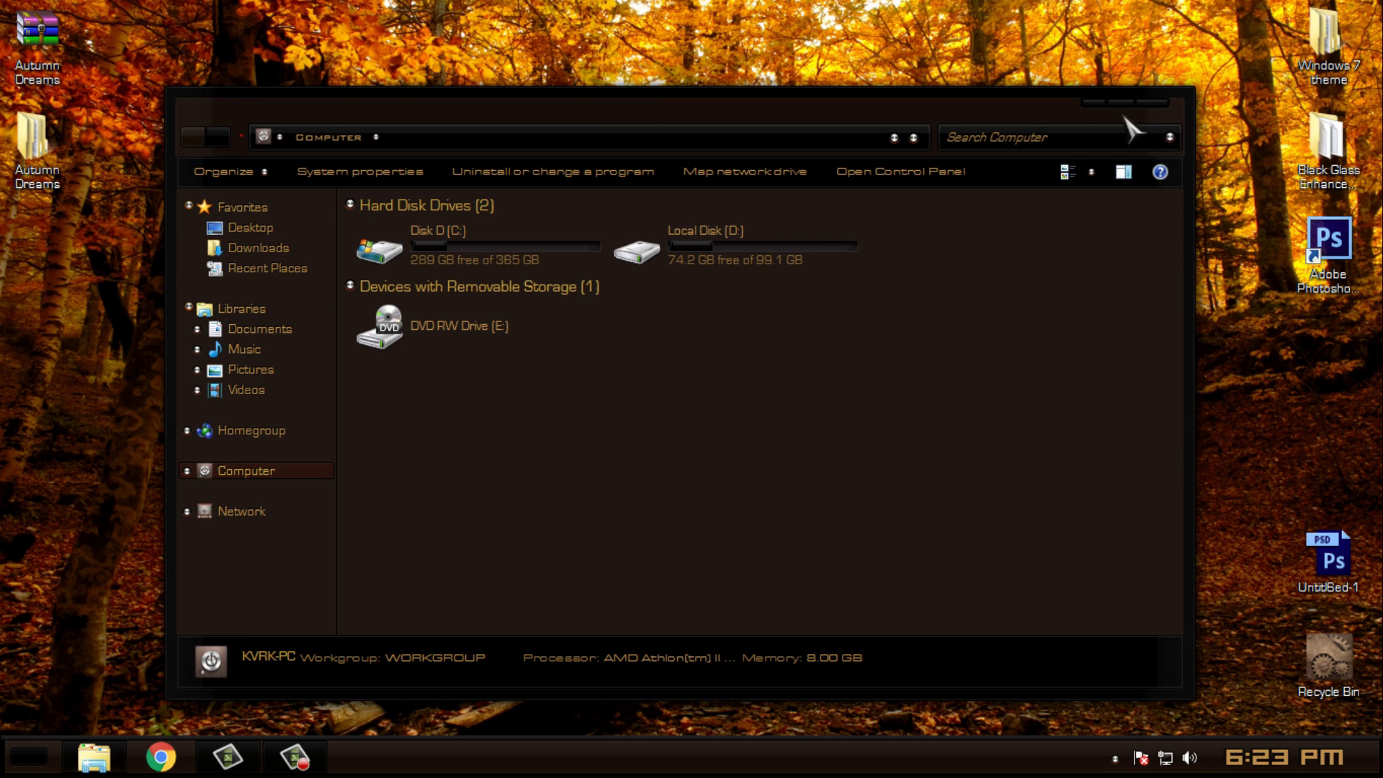
pyautogui.click(1153, 103)
pyautogui.rightClick(640, 116)
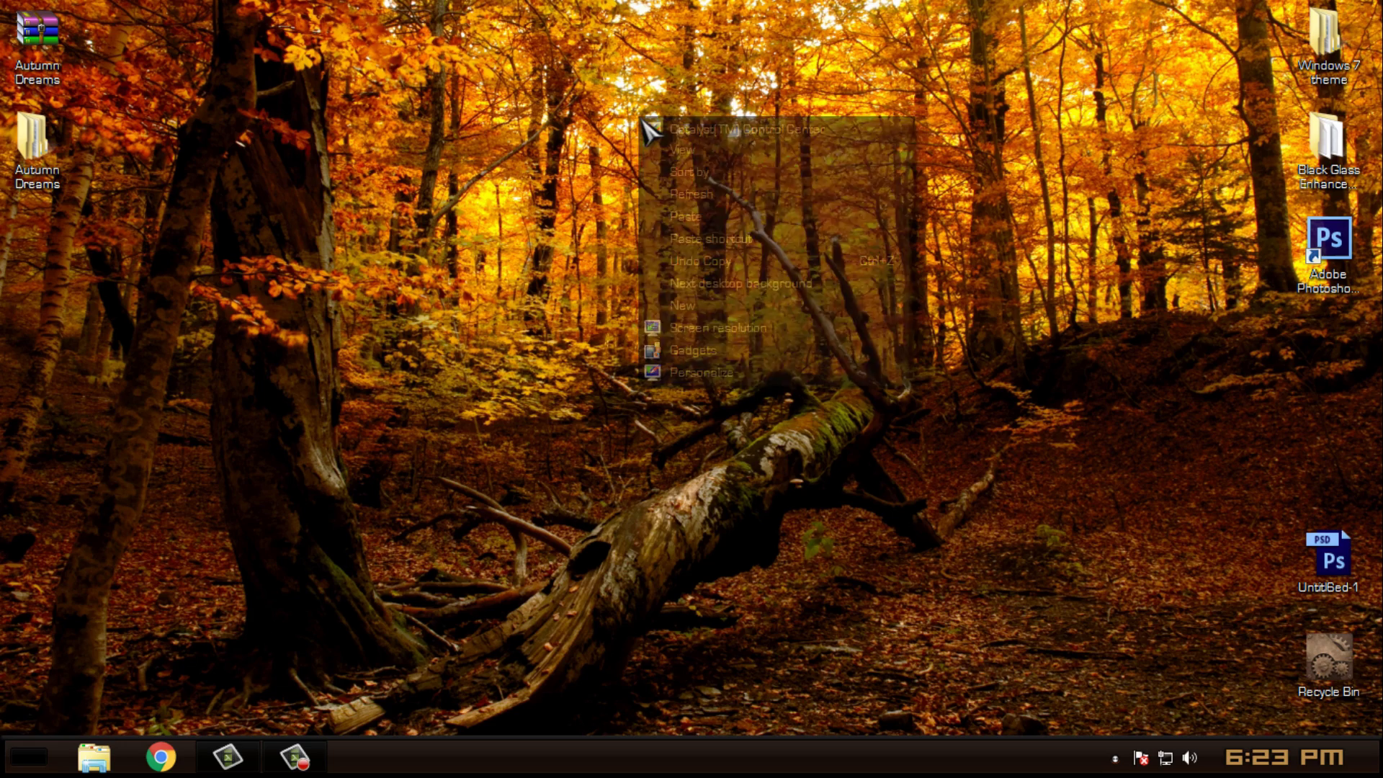
pyautogui.click(700, 202)
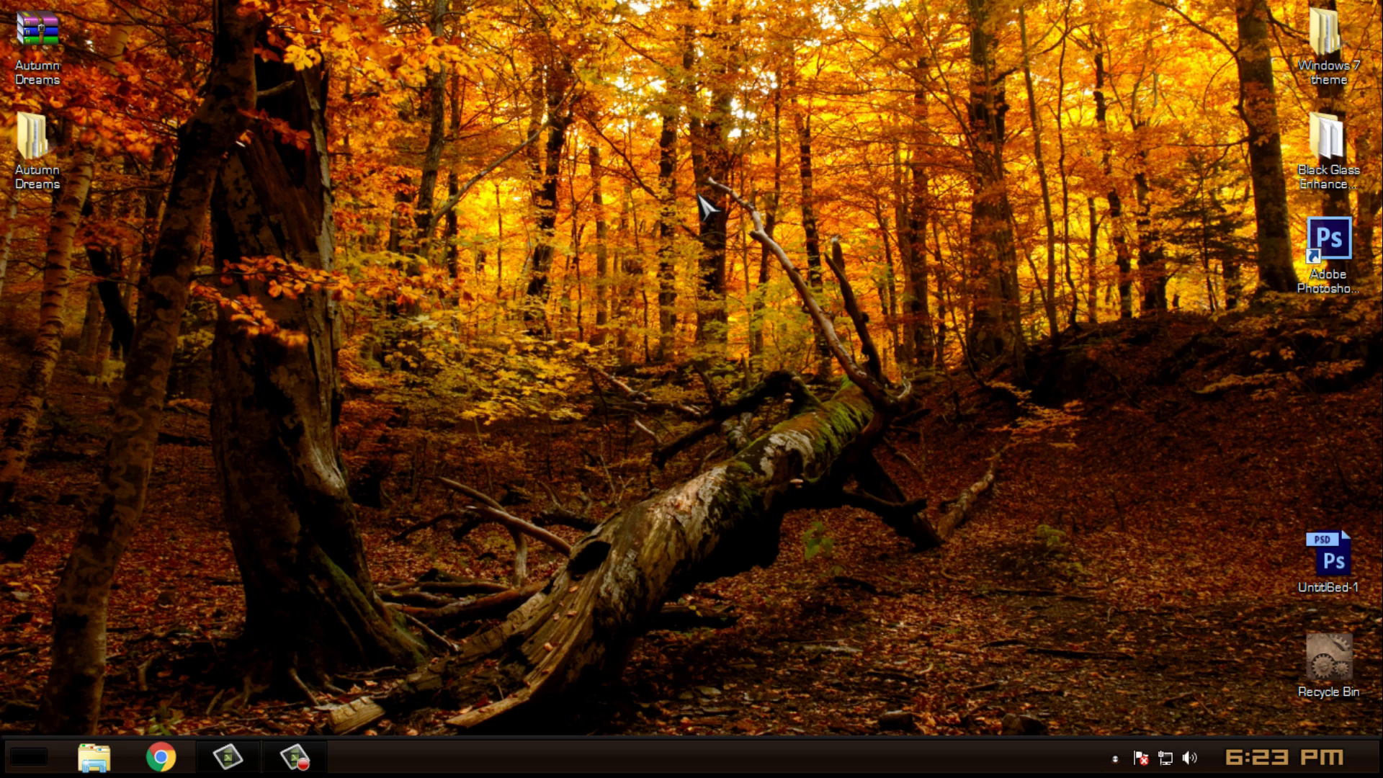
# Advance the wallpaper twice to the tree-lined avenue with fallen red leaves.
pyautogui.rightClick(672, 156)
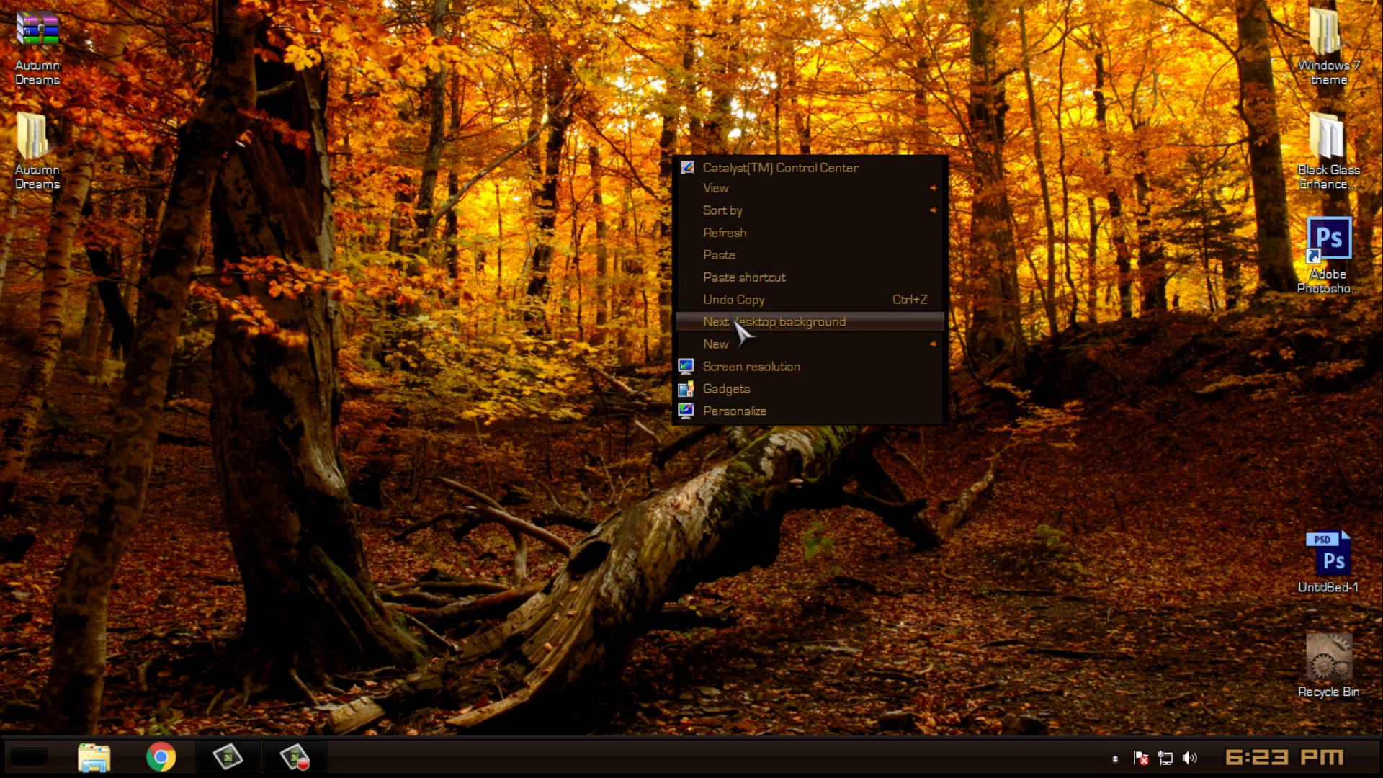
pyautogui.click(735, 322)
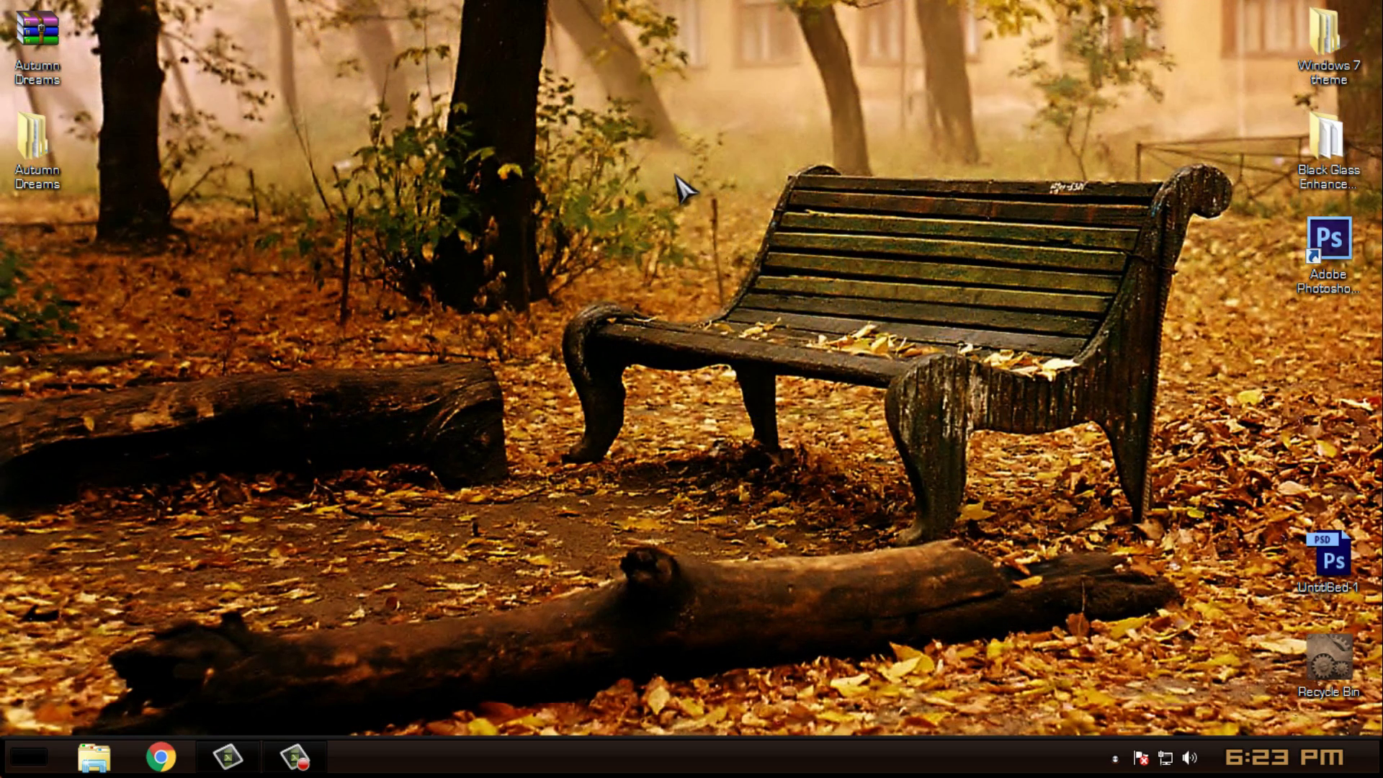
pyautogui.rightClick(675, 176)
pyautogui.click(727, 344)
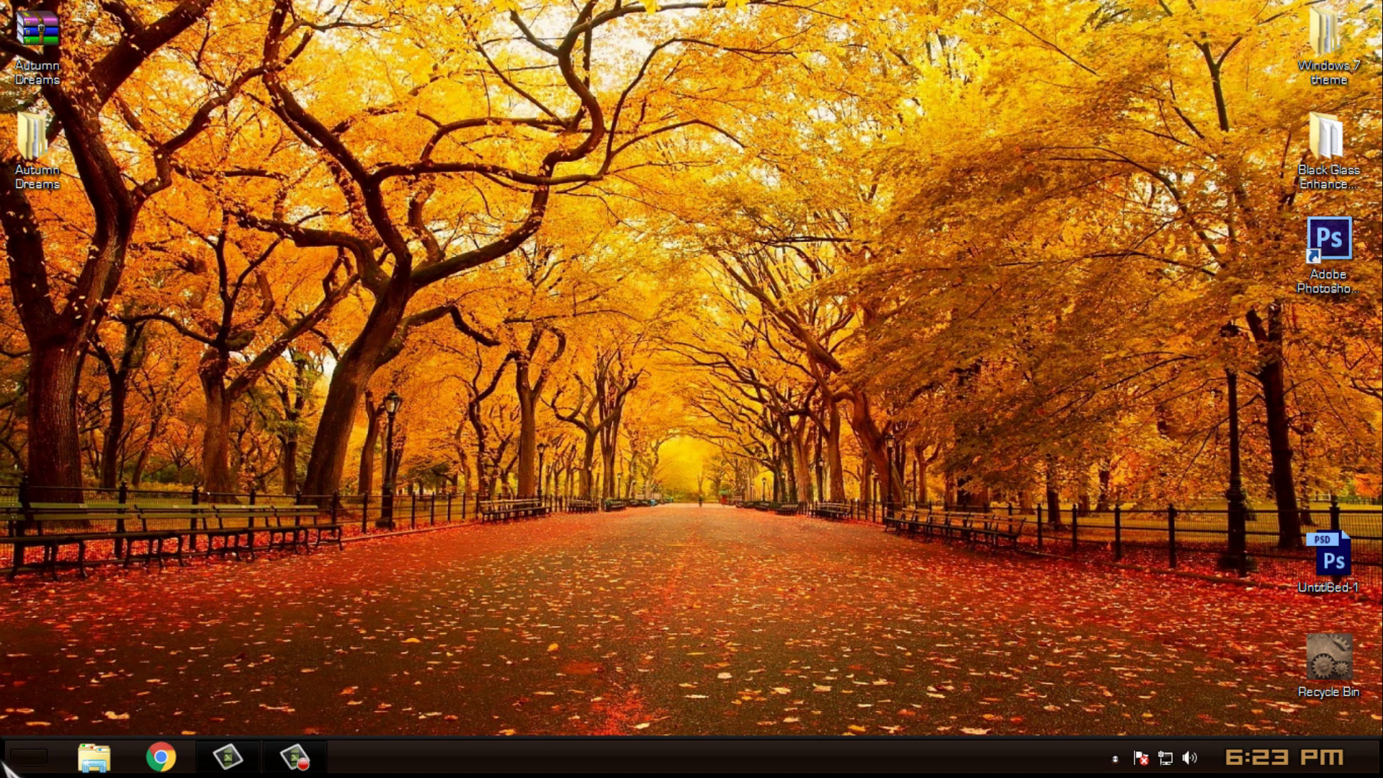
# Open and close the Start menu twice to view the new look.
pyautogui.click(4, 767)
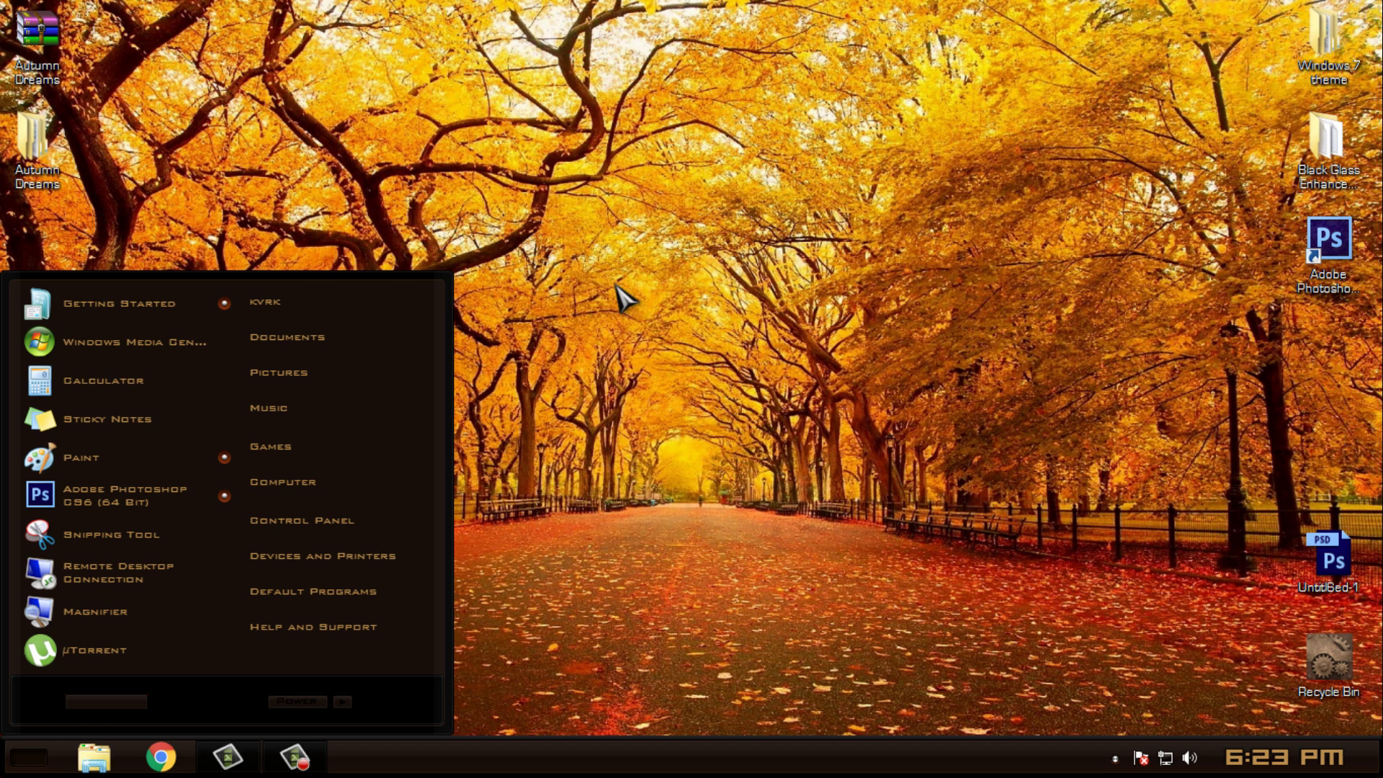
pyautogui.click(656, 272)
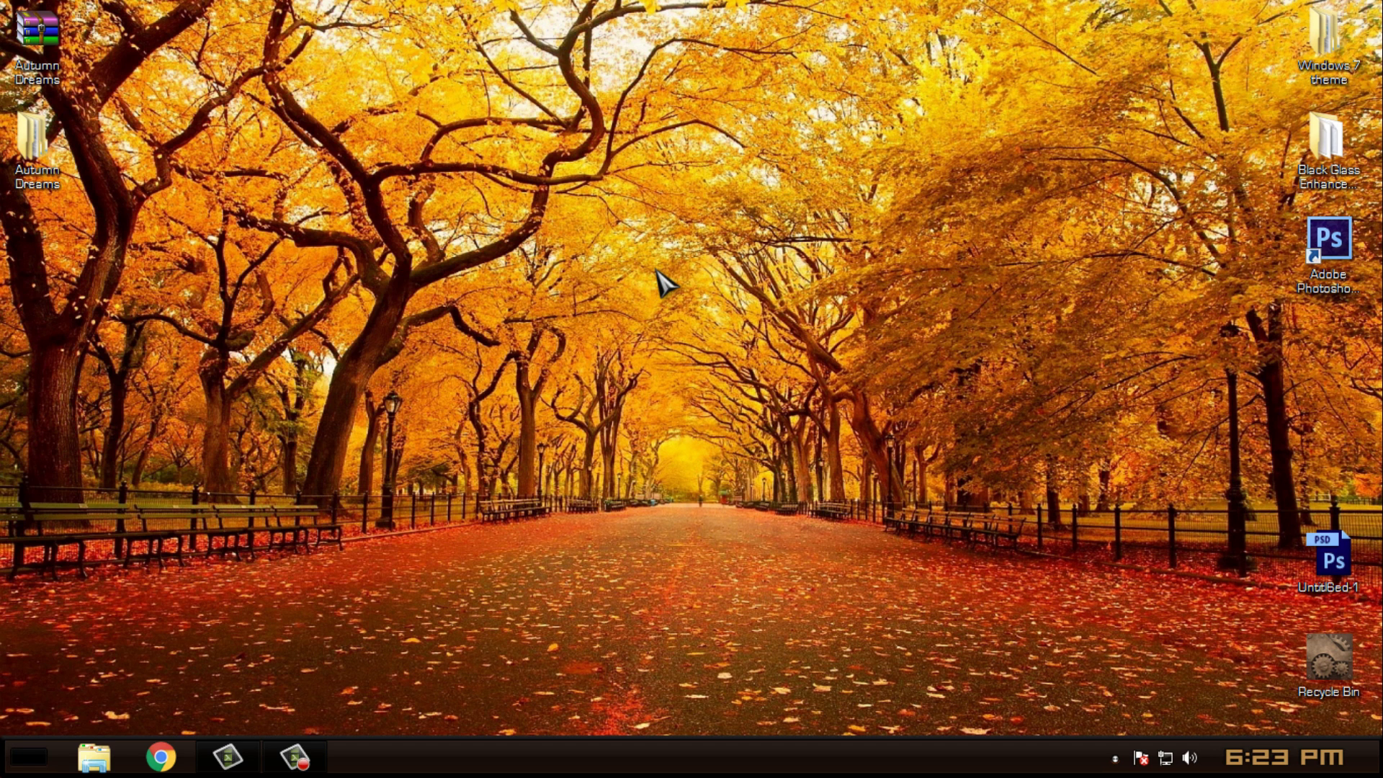
pyautogui.click(35, 764)
pyautogui.click(1241, 335)
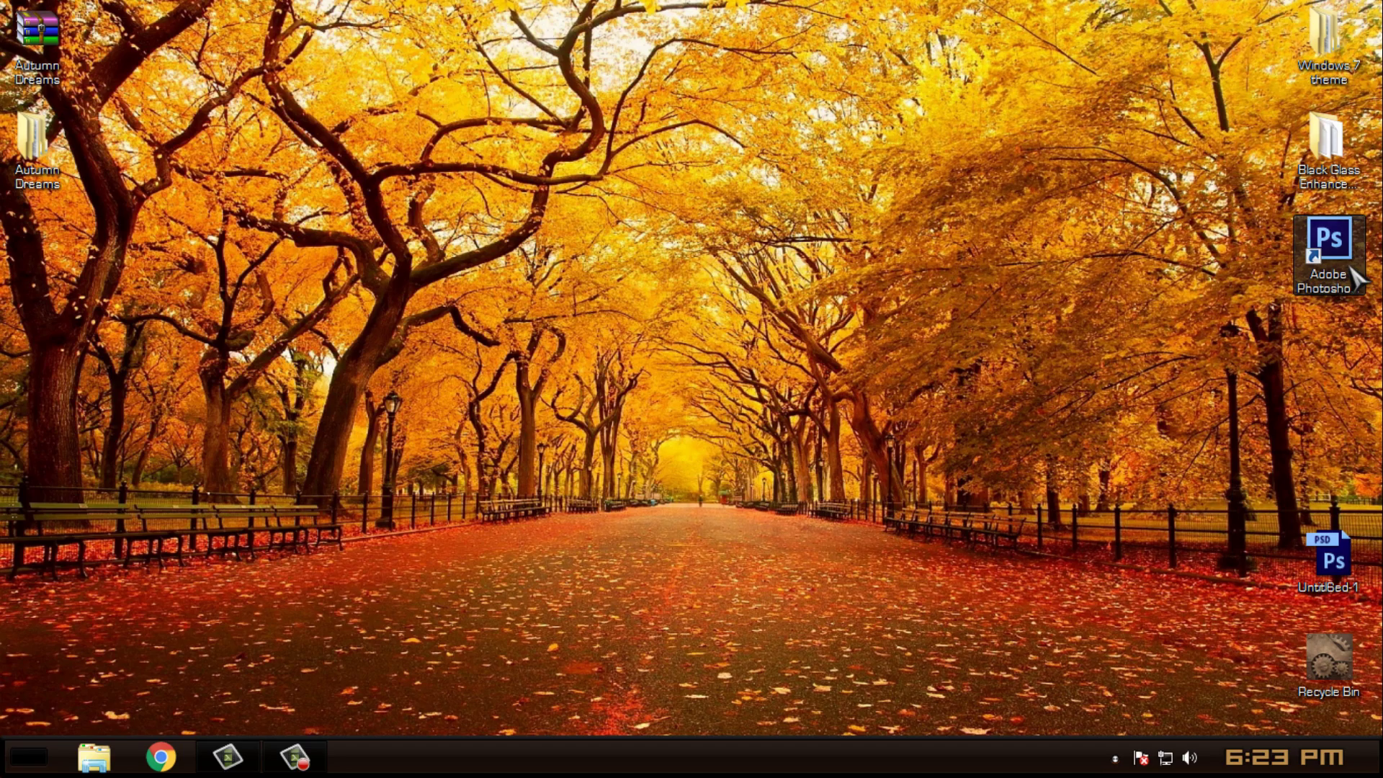
# Close the Black Glass Enhanced folder and enter the Autumn Dreams extras folder instead.
pyautogui.doubleClick(1346, 195)
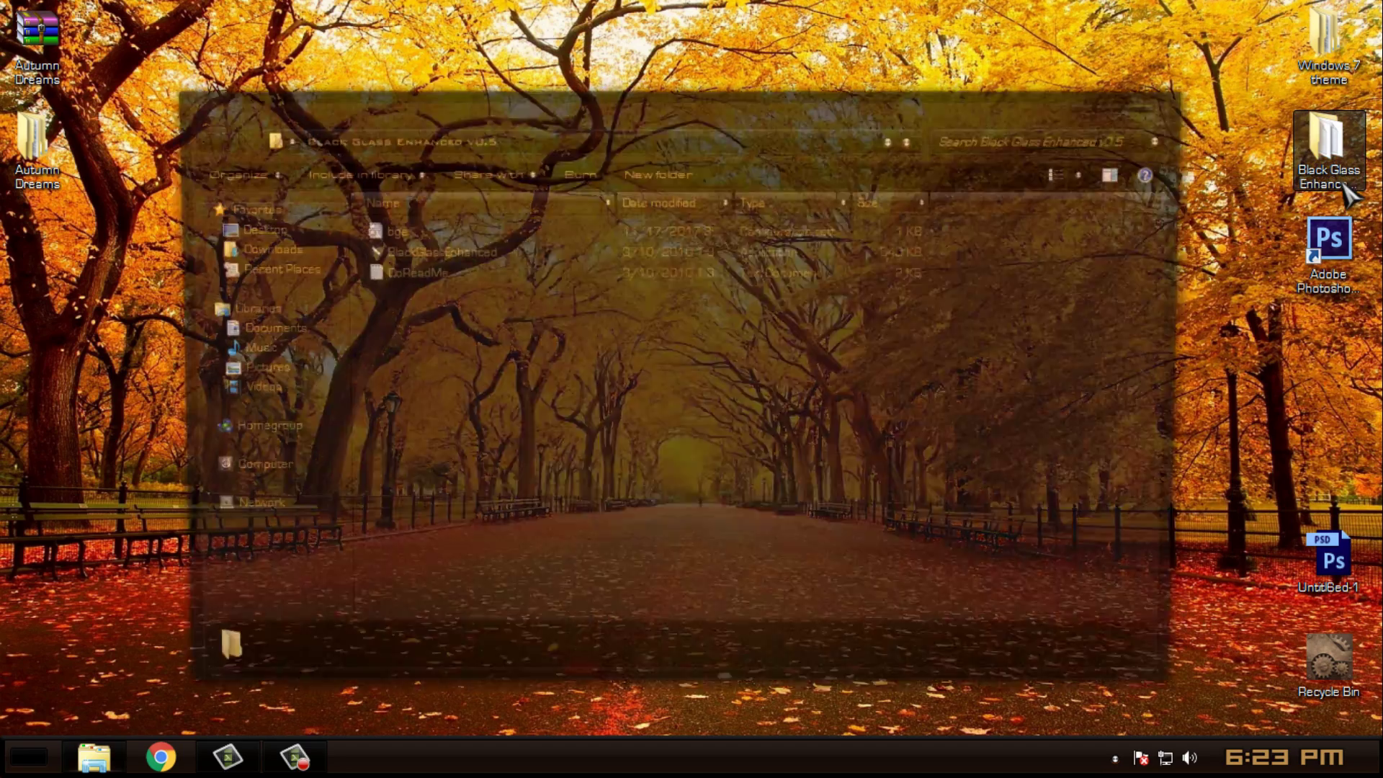
pyautogui.click(1153, 102)
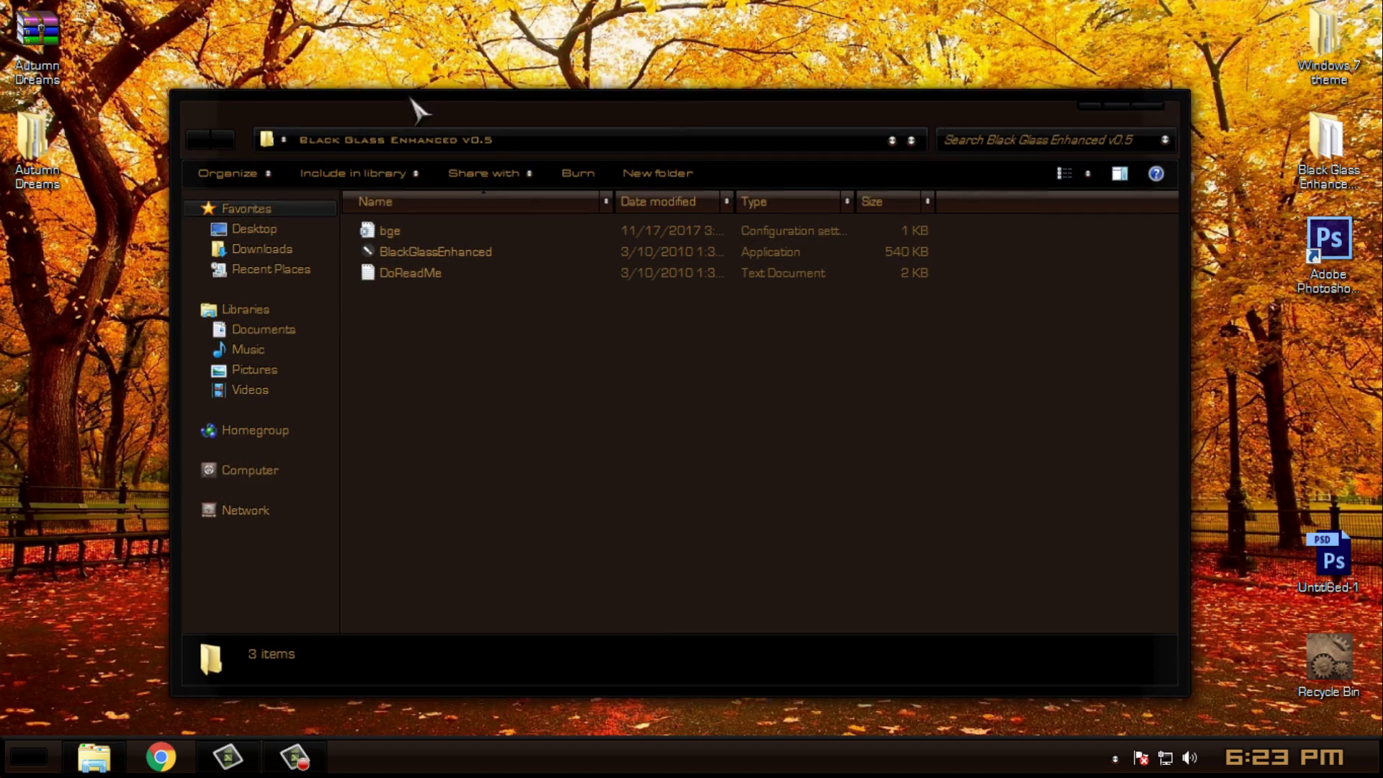
pyautogui.doubleClick(34, 148)
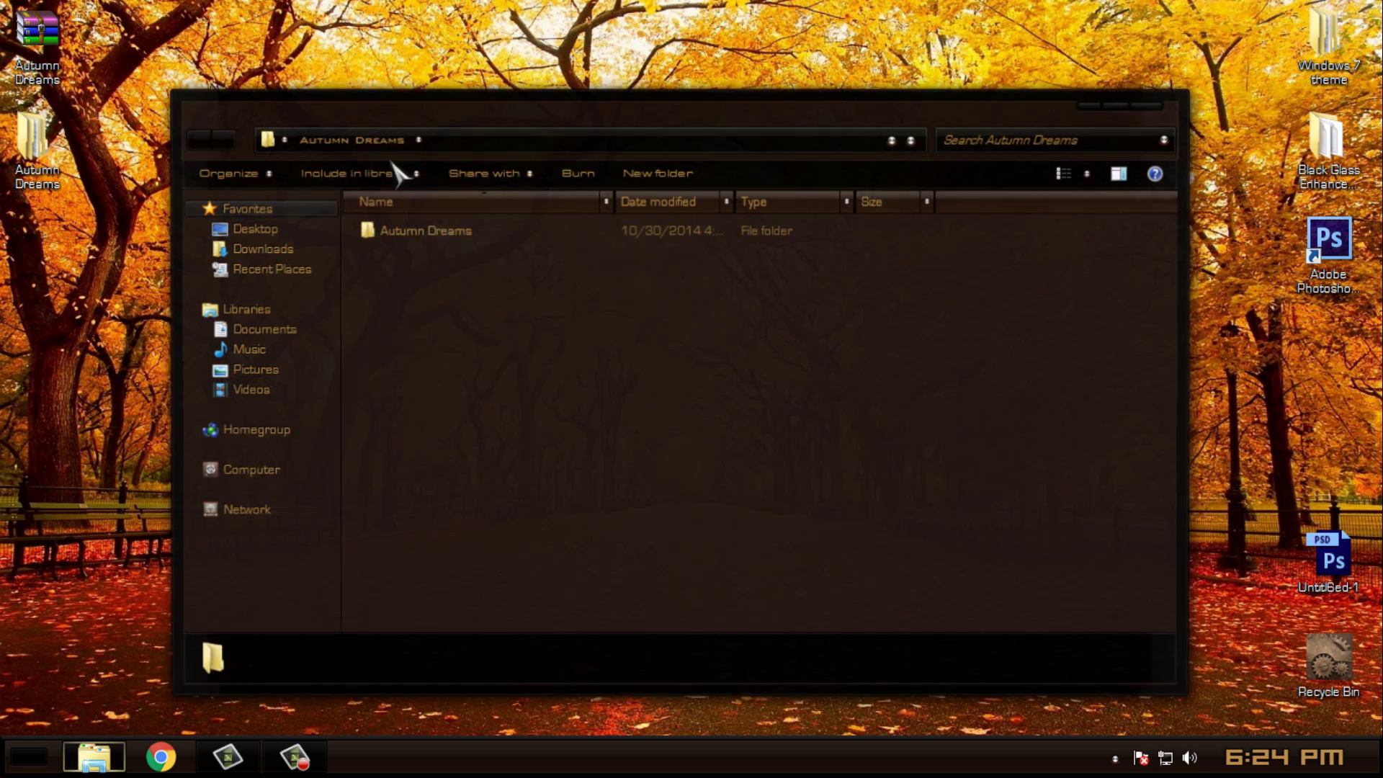
pyautogui.doubleClick(415, 232)
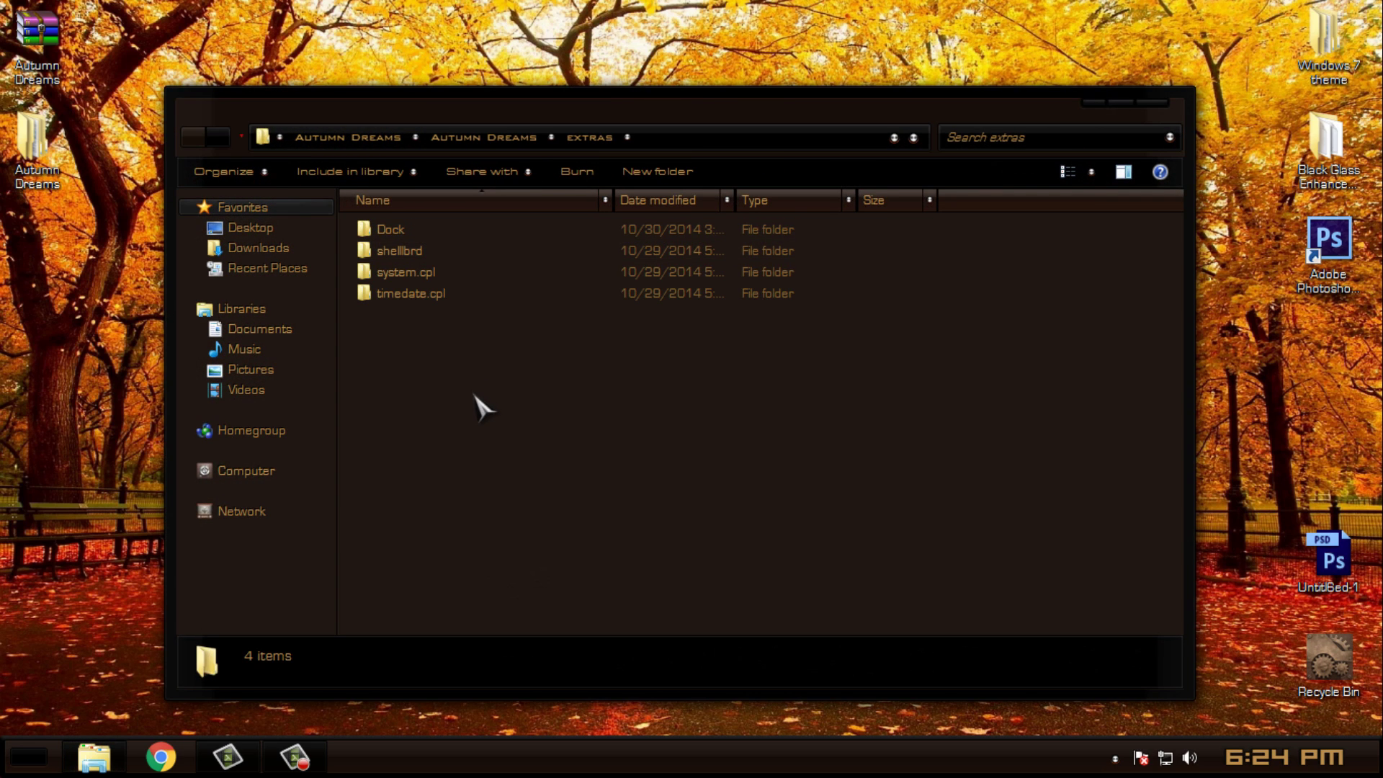
# Inspect the Dock's Autumn Dreams skin images, then return to extras.
pyautogui.doubleClick(421, 230)
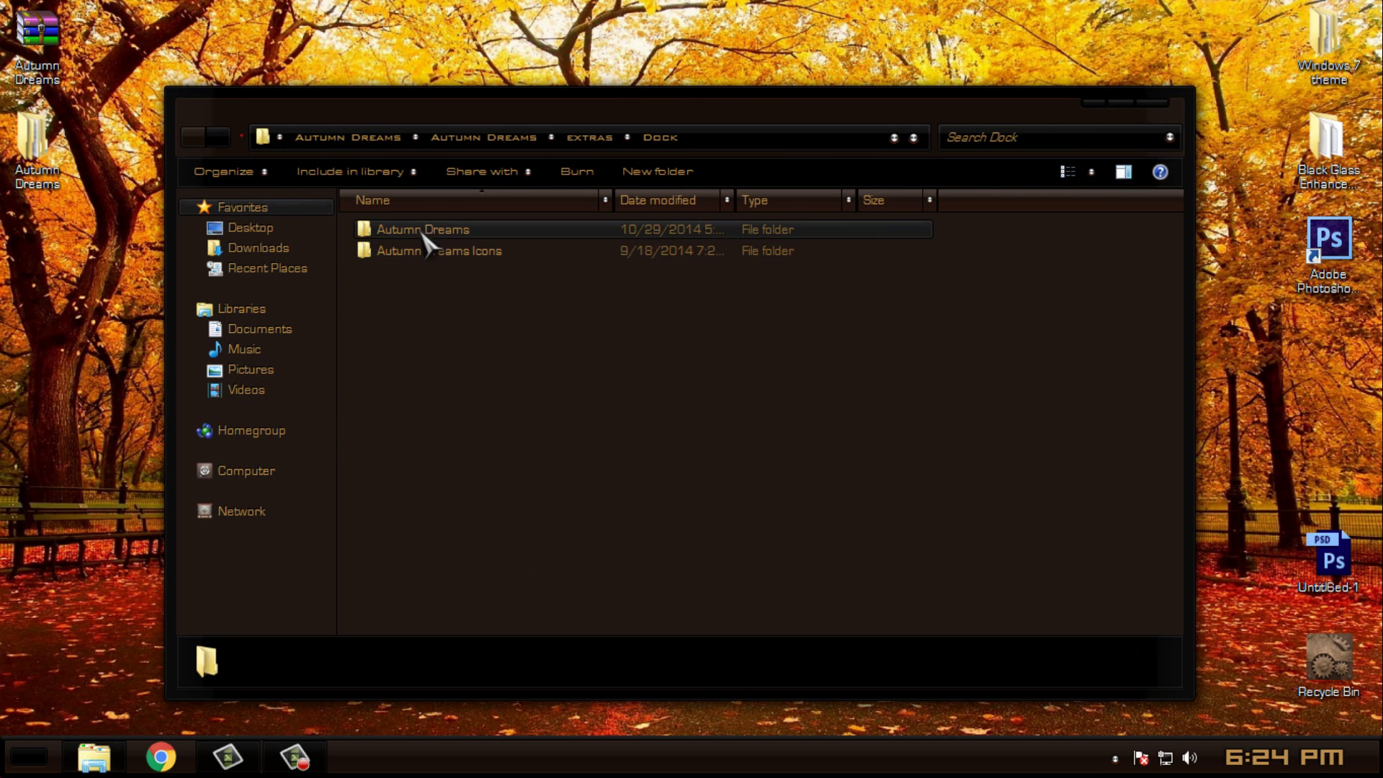
pyautogui.doubleClick(362, 232)
pyautogui.click(401, 303)
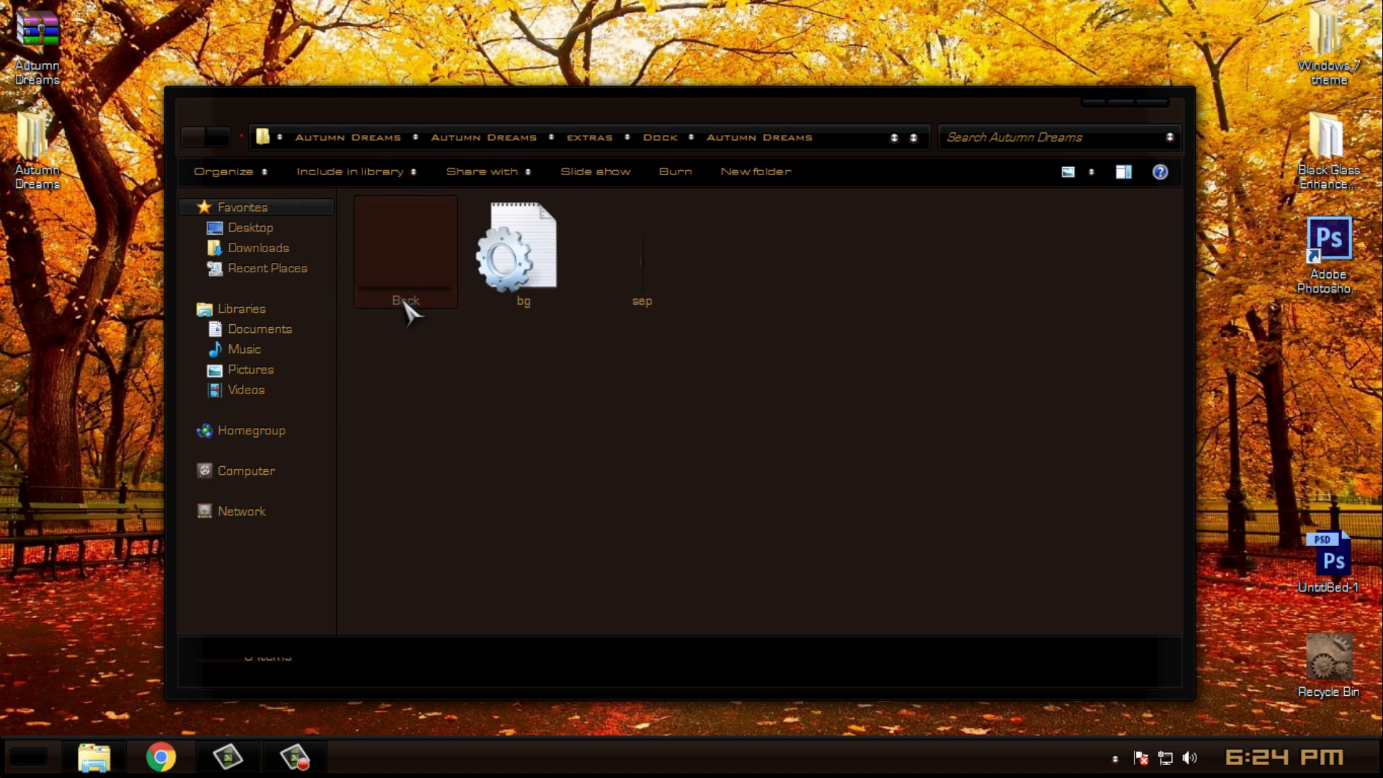
pyautogui.click(194, 138)
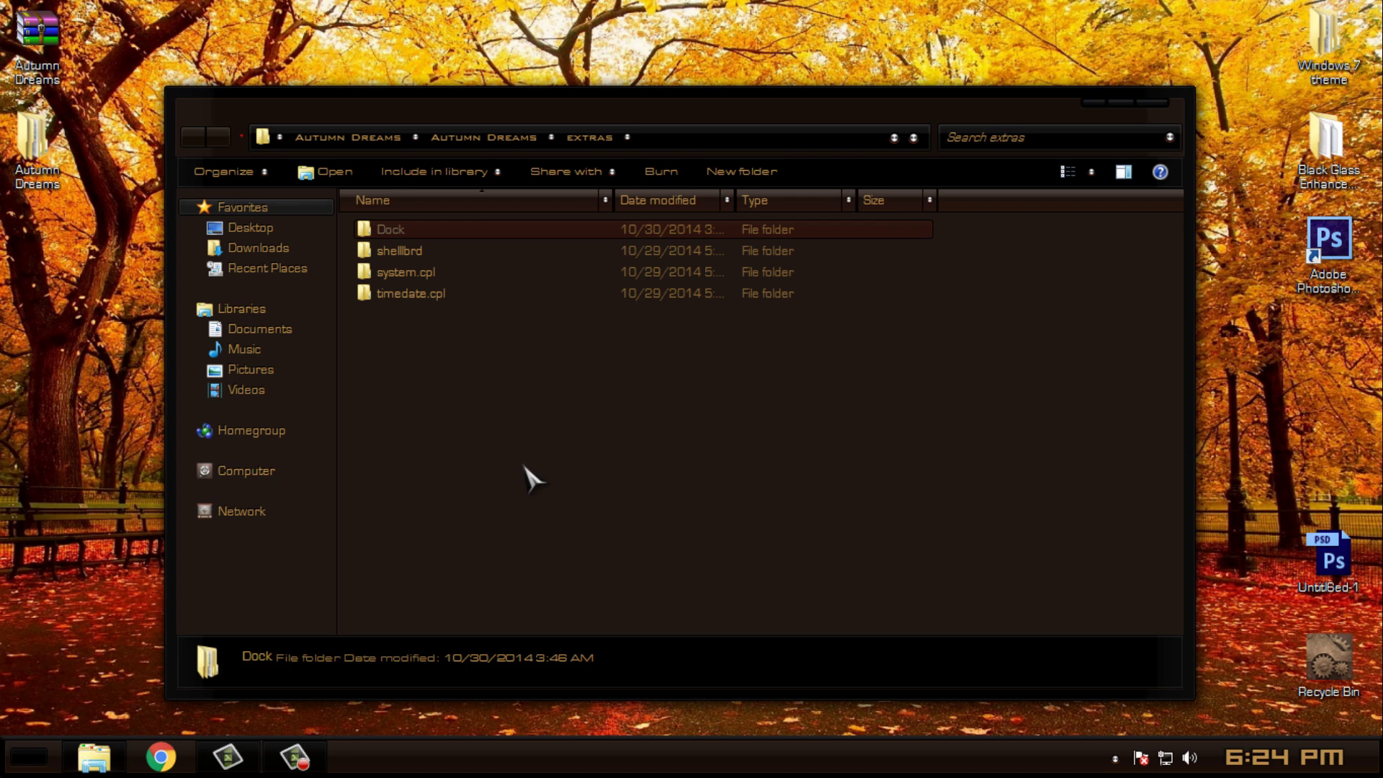
pyautogui.click(532, 478)
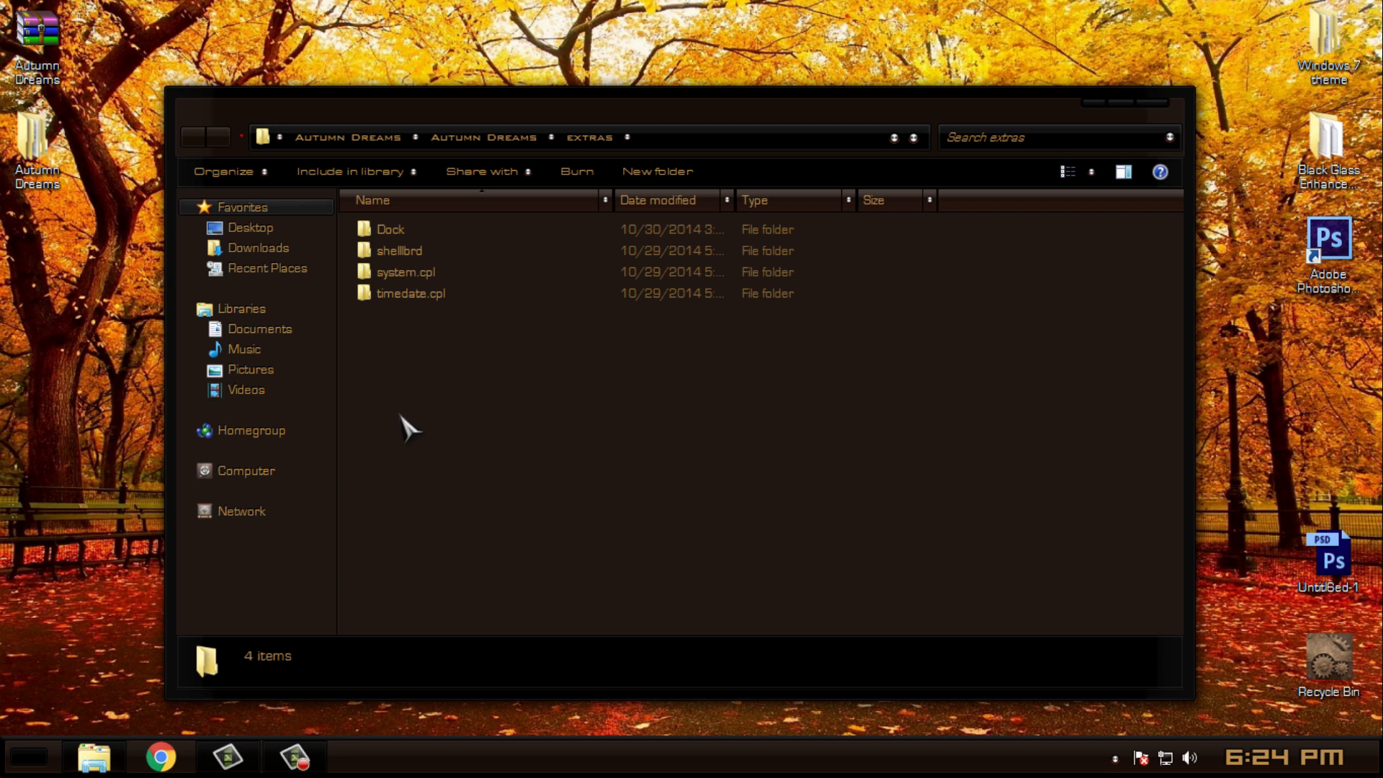
# Look inside the shellbrd, system.cpl and timedate.cpl extras subfolders.
pyautogui.click(415, 253)
pyautogui.doubleClick(417, 258)
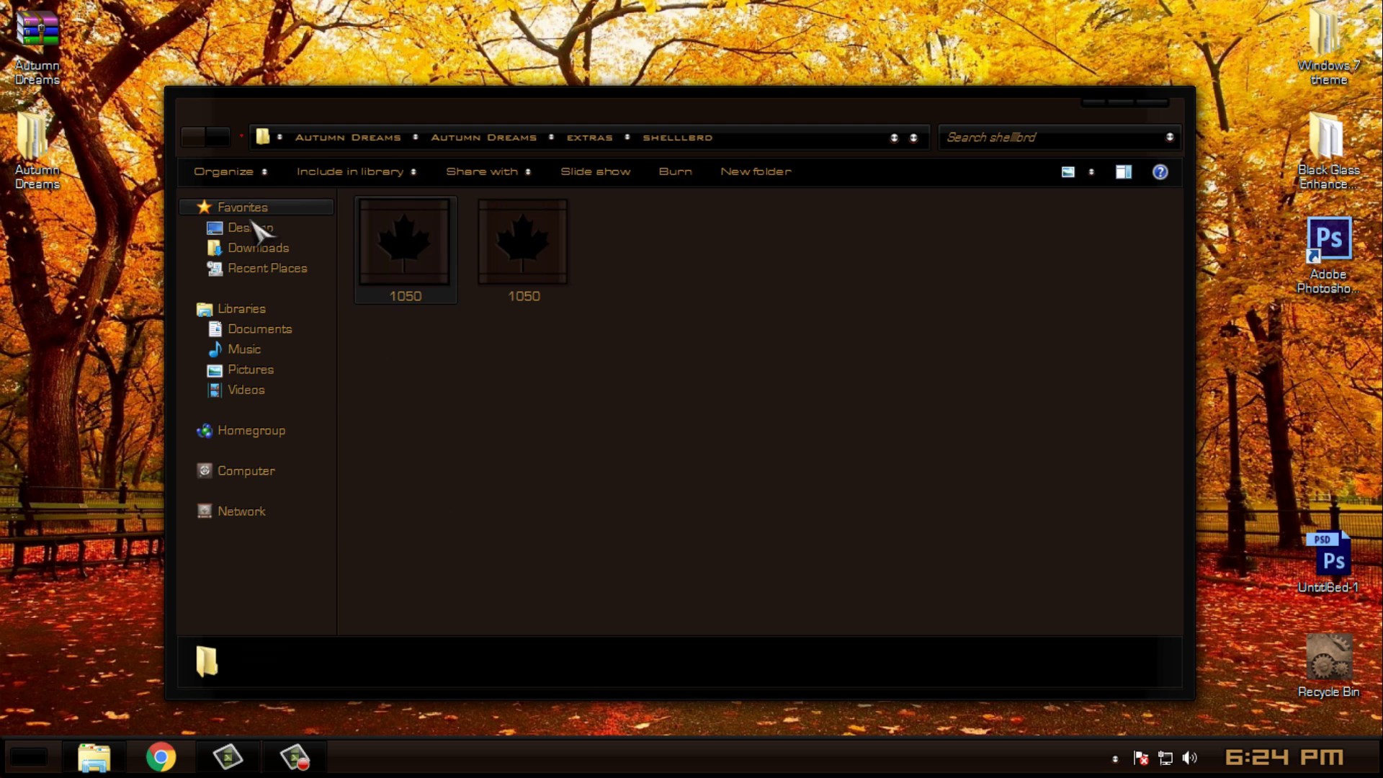
pyautogui.click(196, 138)
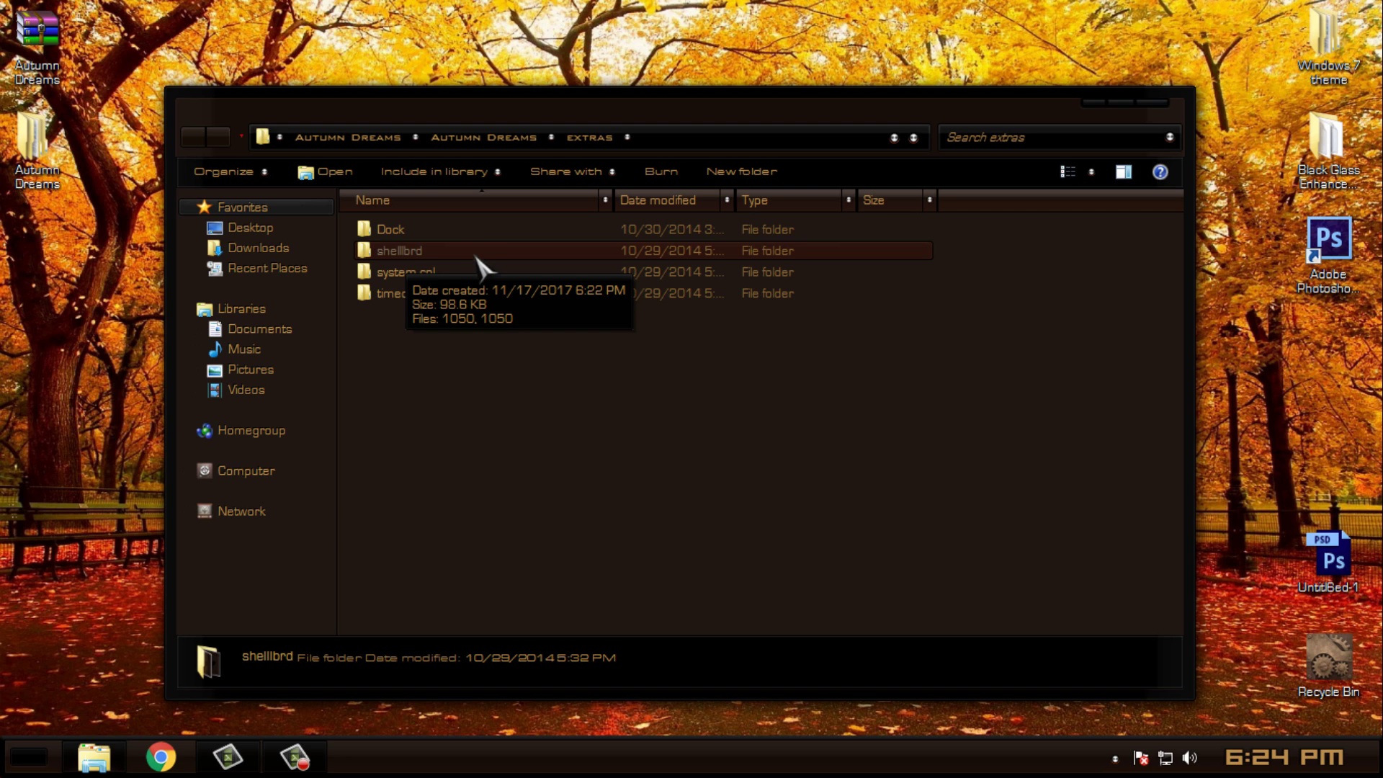
pyautogui.doubleClick(447, 272)
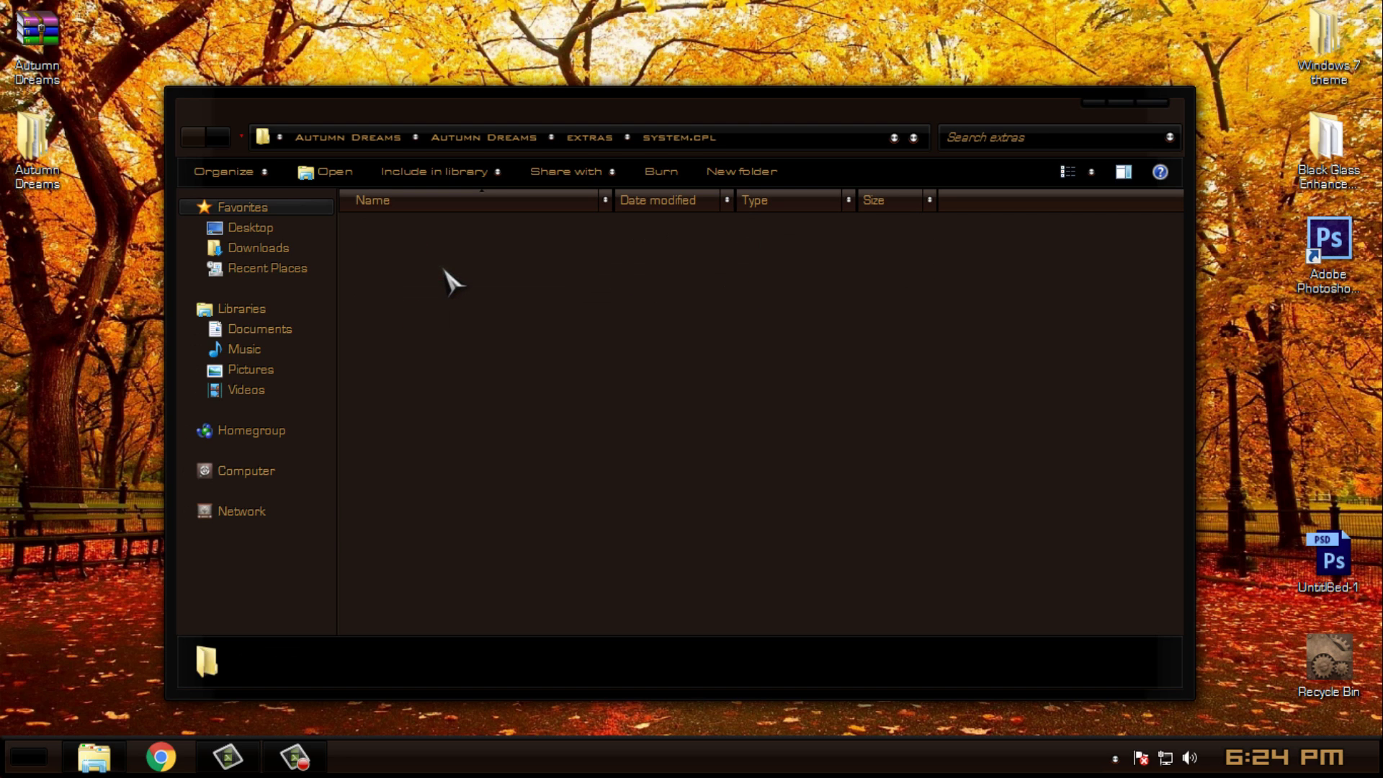
pyautogui.click(195, 137)
pyautogui.doubleClick(402, 302)
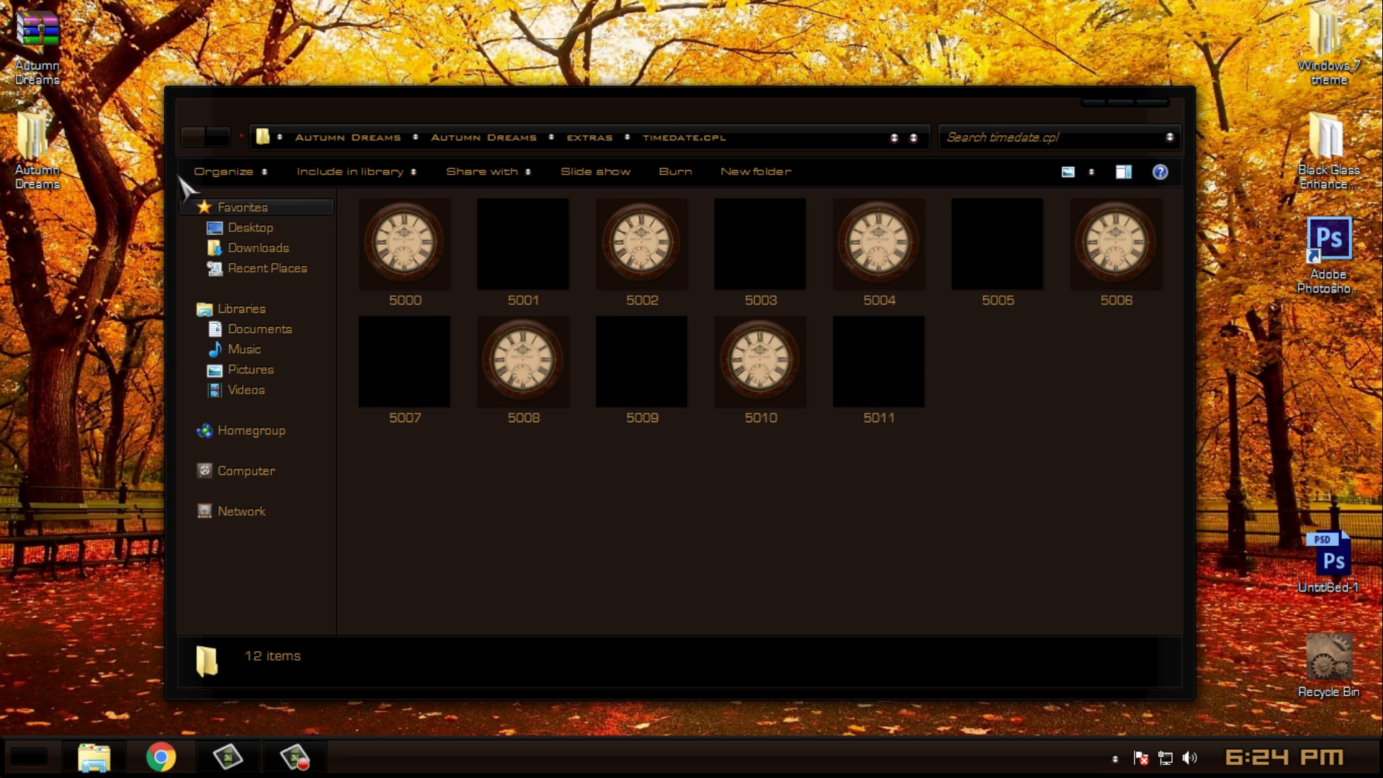
pyautogui.click(201, 143)
# Reopen timedate.cpl and select clock images 5000 through 5010.
pyautogui.press('Up')
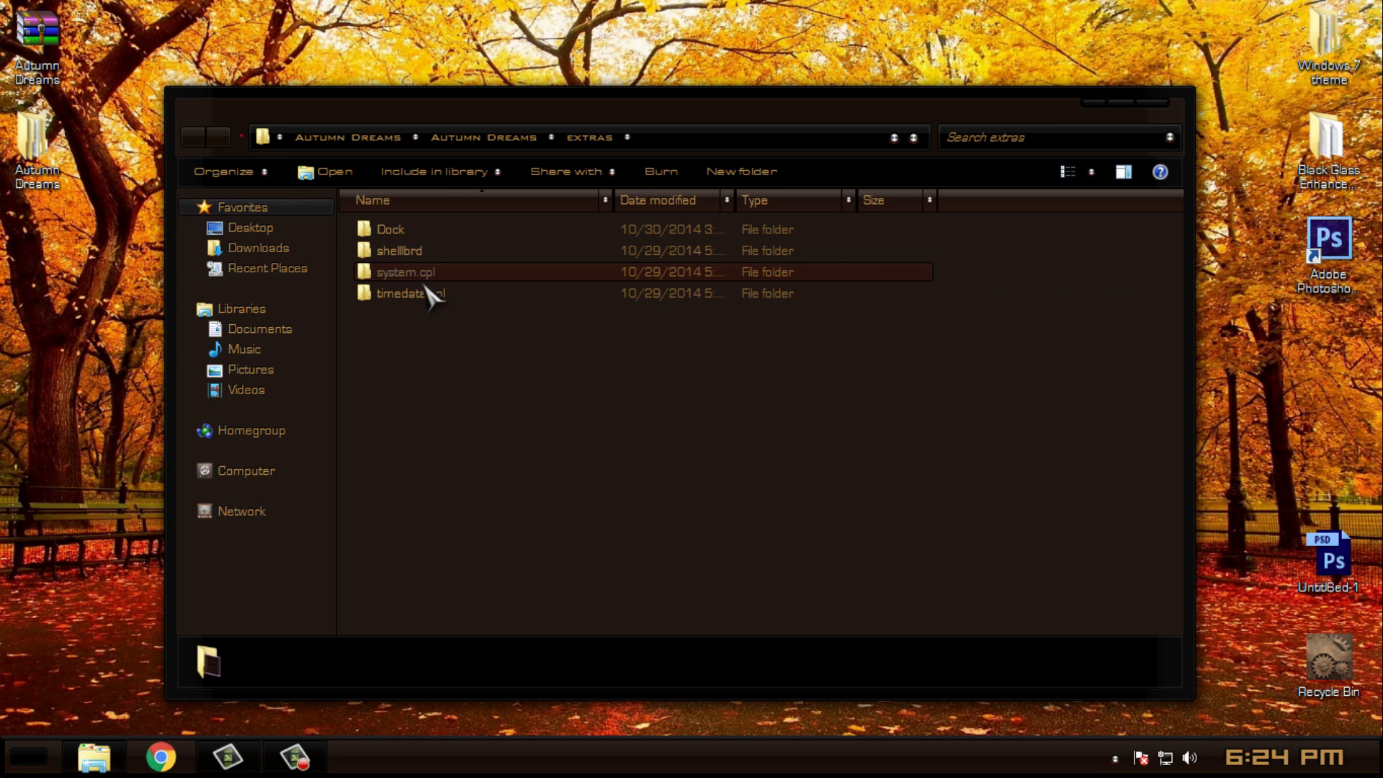
pyautogui.click(420, 315)
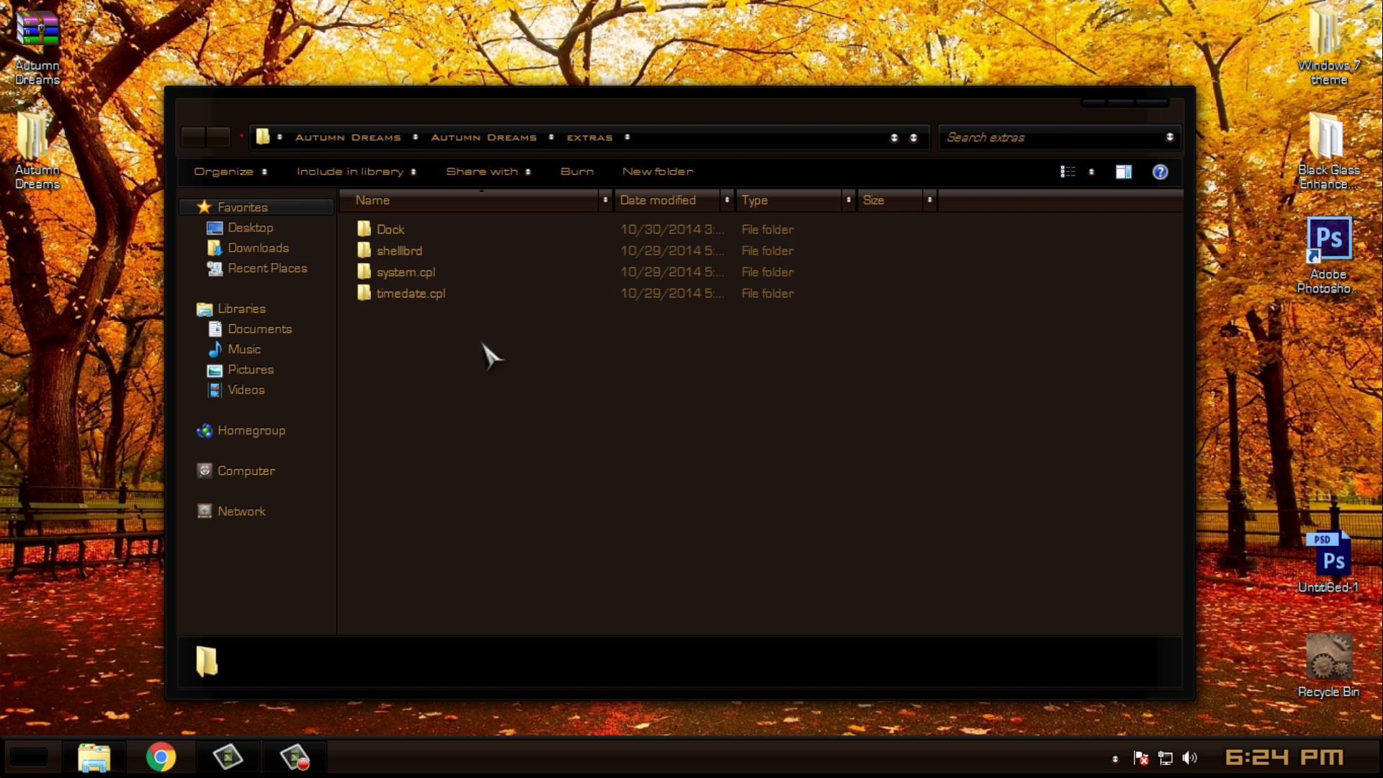
pyautogui.doubleClick(441, 296)
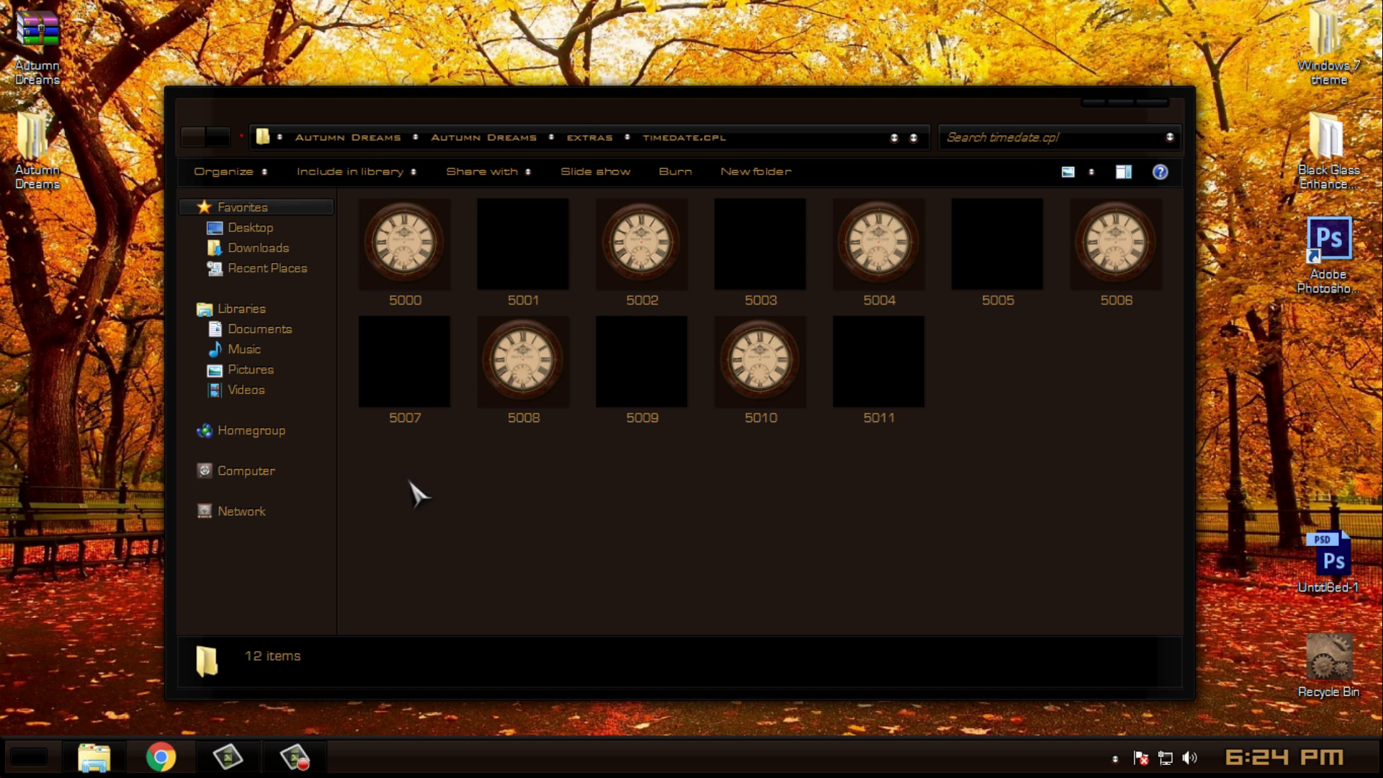
pyautogui.moveTo(407, 478)
pyautogui.mouseDown()
pyautogui.moveTo(1190, 254)
pyautogui.moveTo(1038, 492)
pyautogui.mouseUp()
# Recheck system.cpl, go back up to Autumn Dreams and close the window.
pyautogui.click(194, 137)
pyautogui.doubleClick(389, 263)
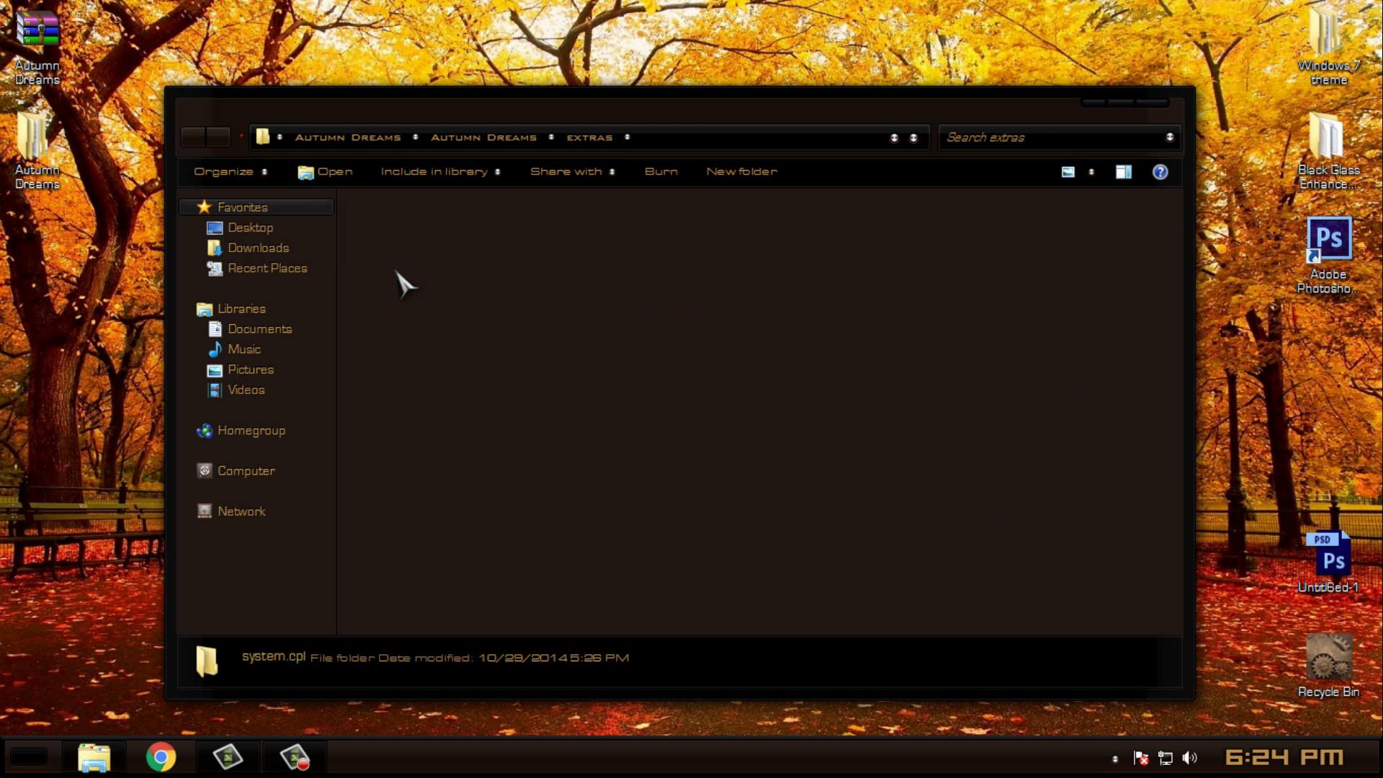
pyautogui.click(194, 140)
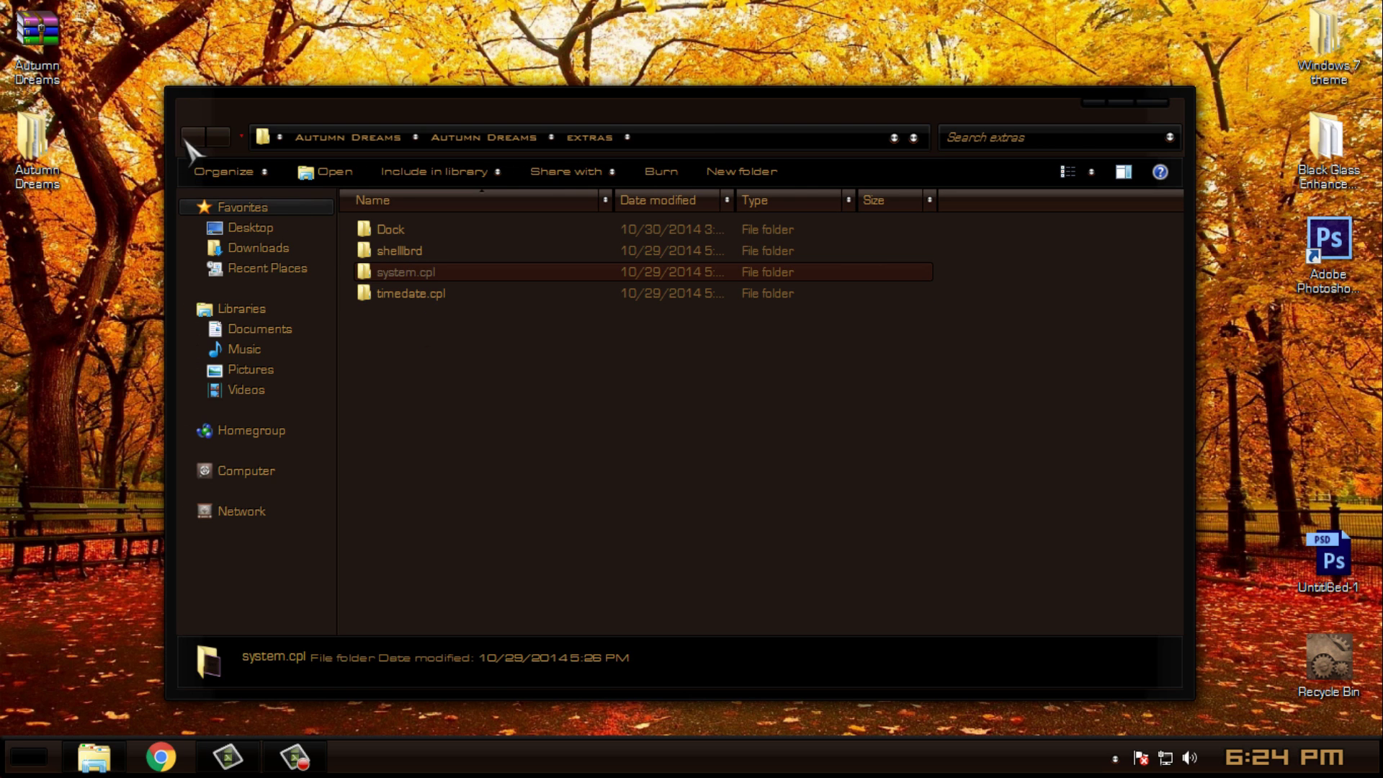
pyautogui.click(193, 141)
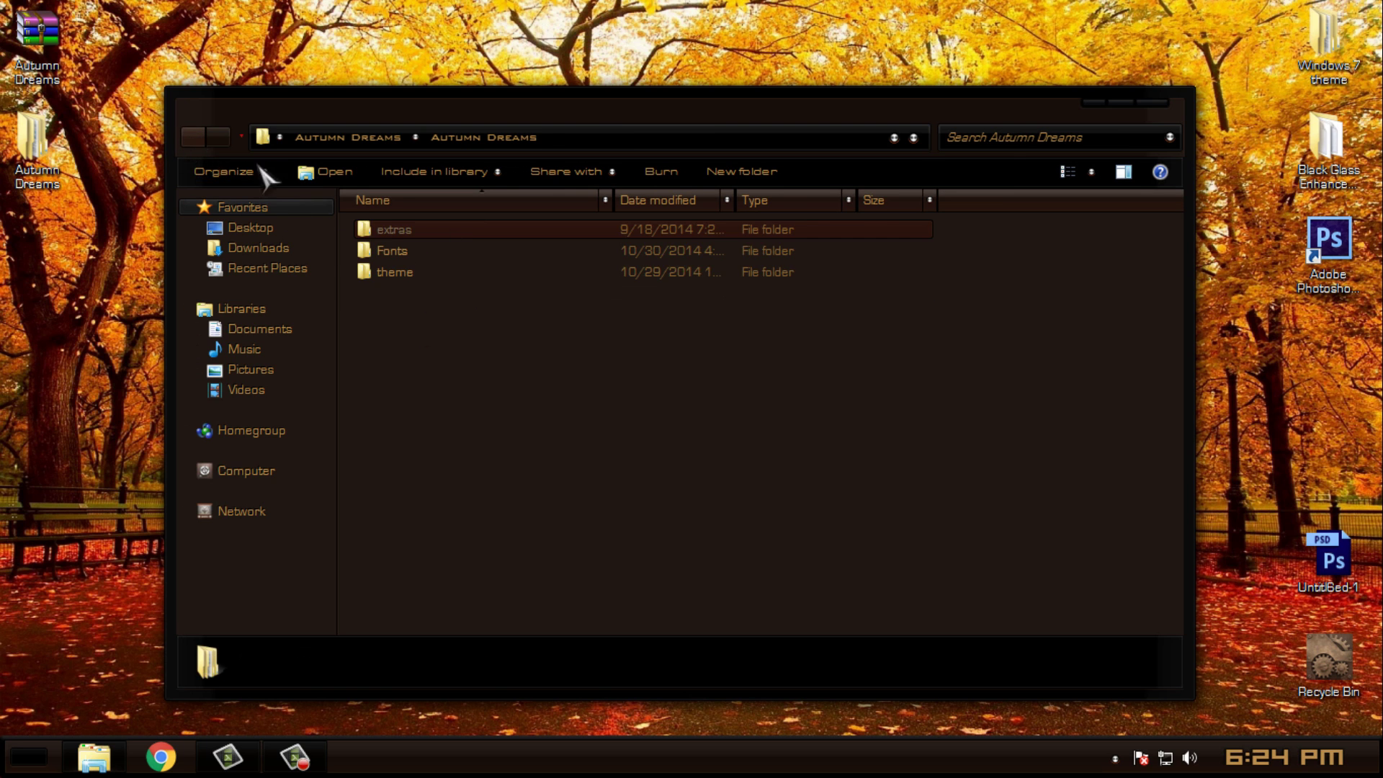
pyautogui.click(1153, 102)
# Inspect the BlackGlassEnhanced application in the Black Glass Enhanced v0.5 folder, then close it.
pyautogui.doubleClick(1327, 148)
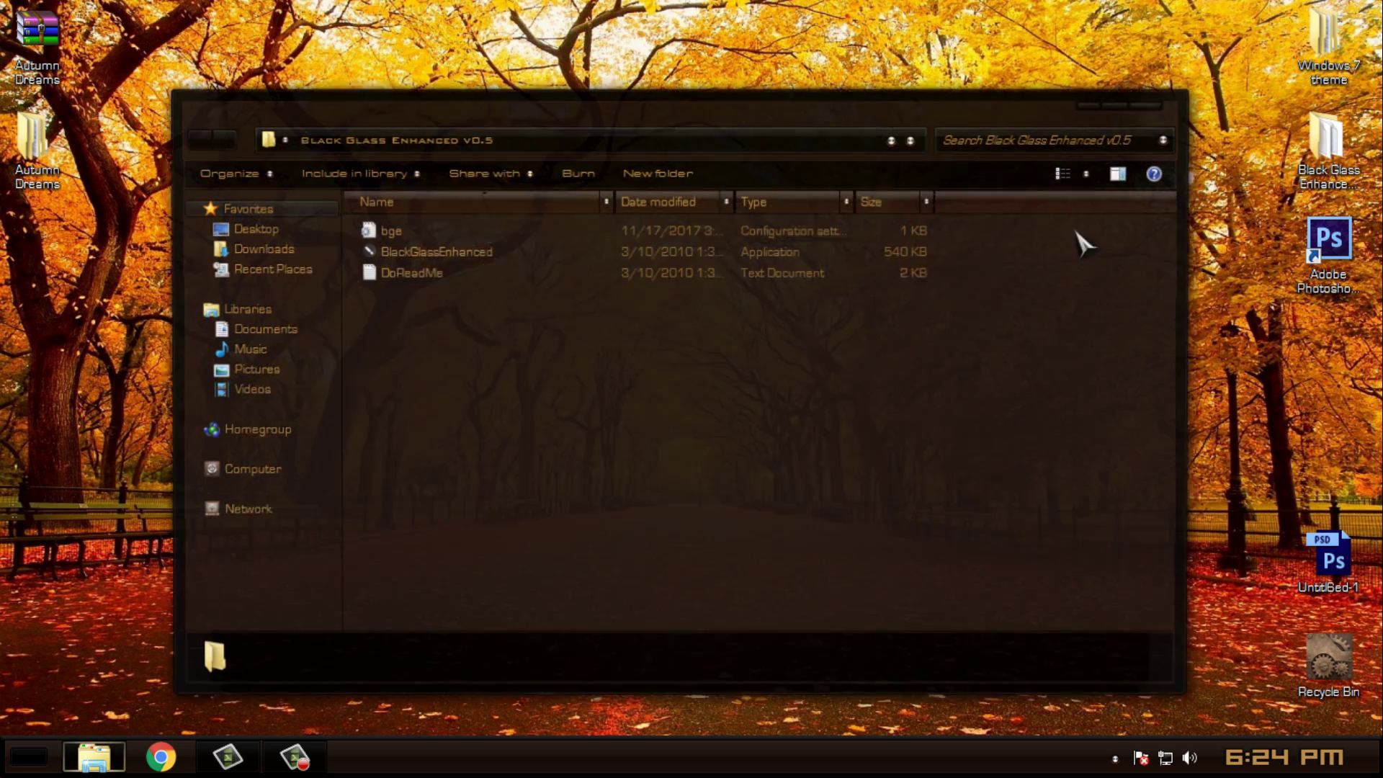
pyautogui.click(424, 253)
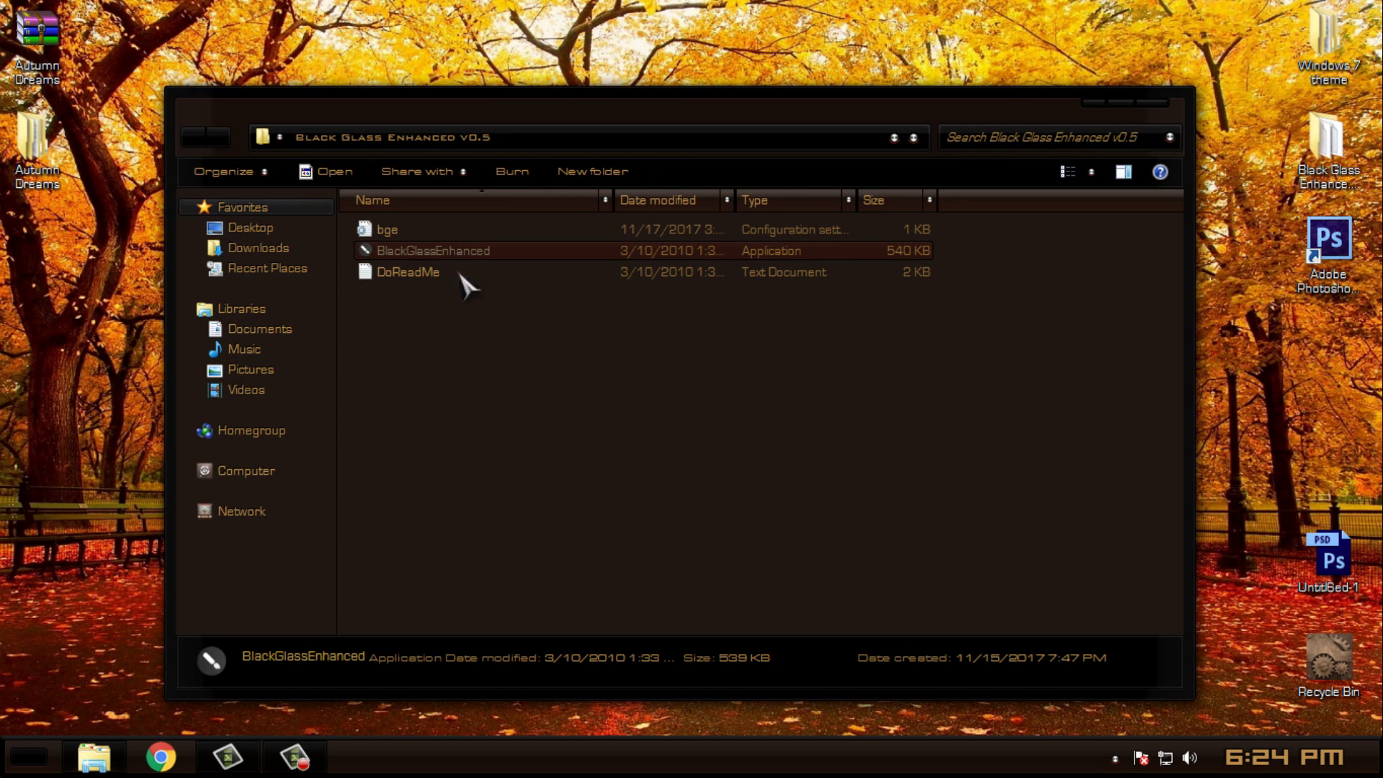
pyautogui.click(910, 437)
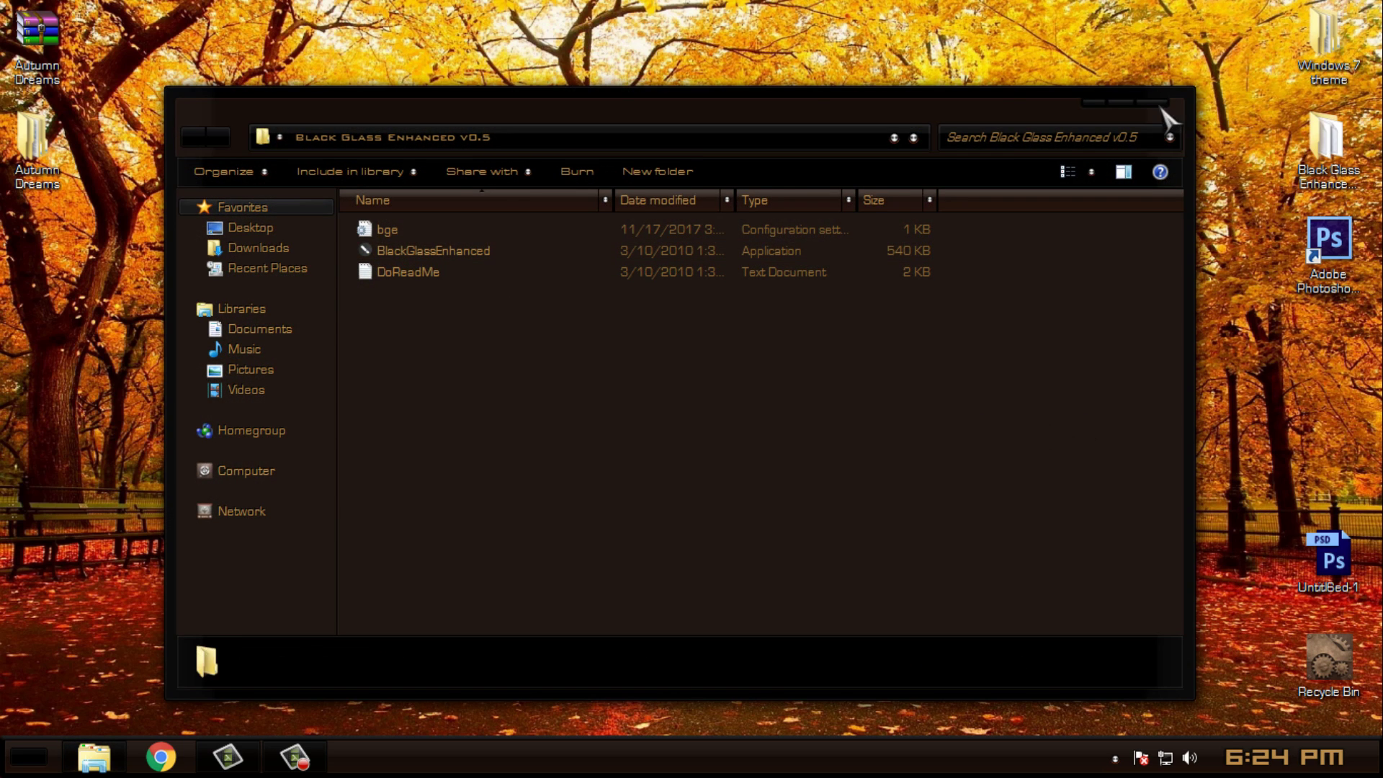
pyautogui.click(1156, 103)
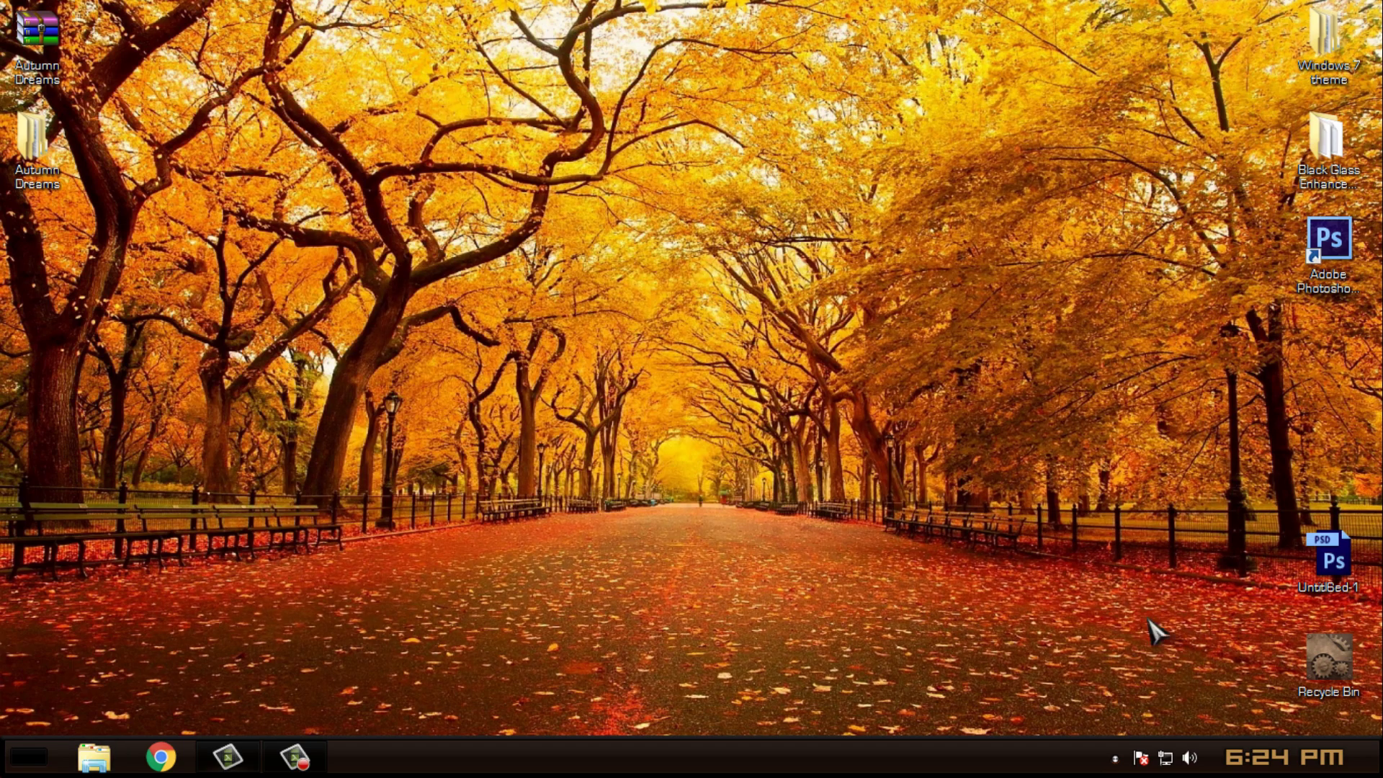
pyautogui.click(1117, 756)
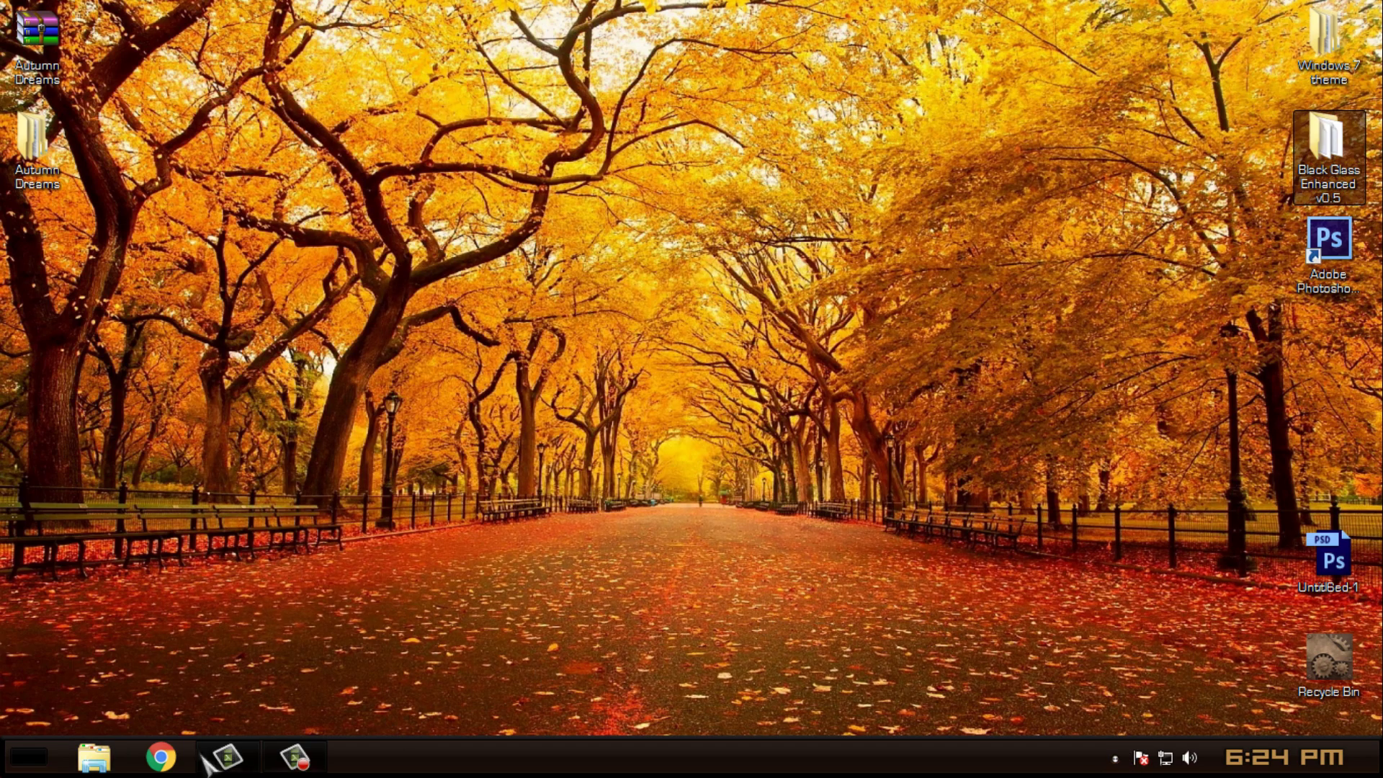
# View the Computer drives and C: details in a new Explorer window, nudged up slightly.
pyautogui.click(93, 756)
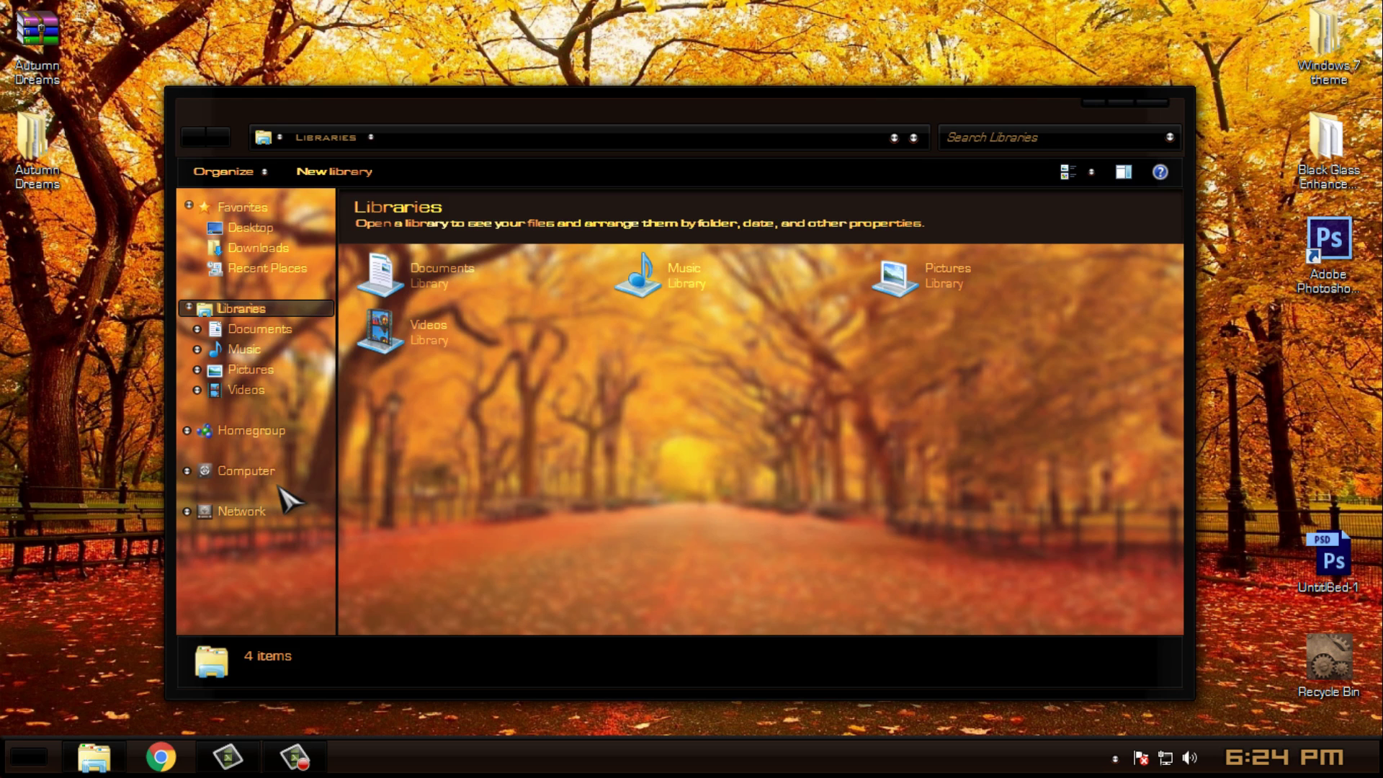
pyautogui.click(278, 475)
pyautogui.click(557, 261)
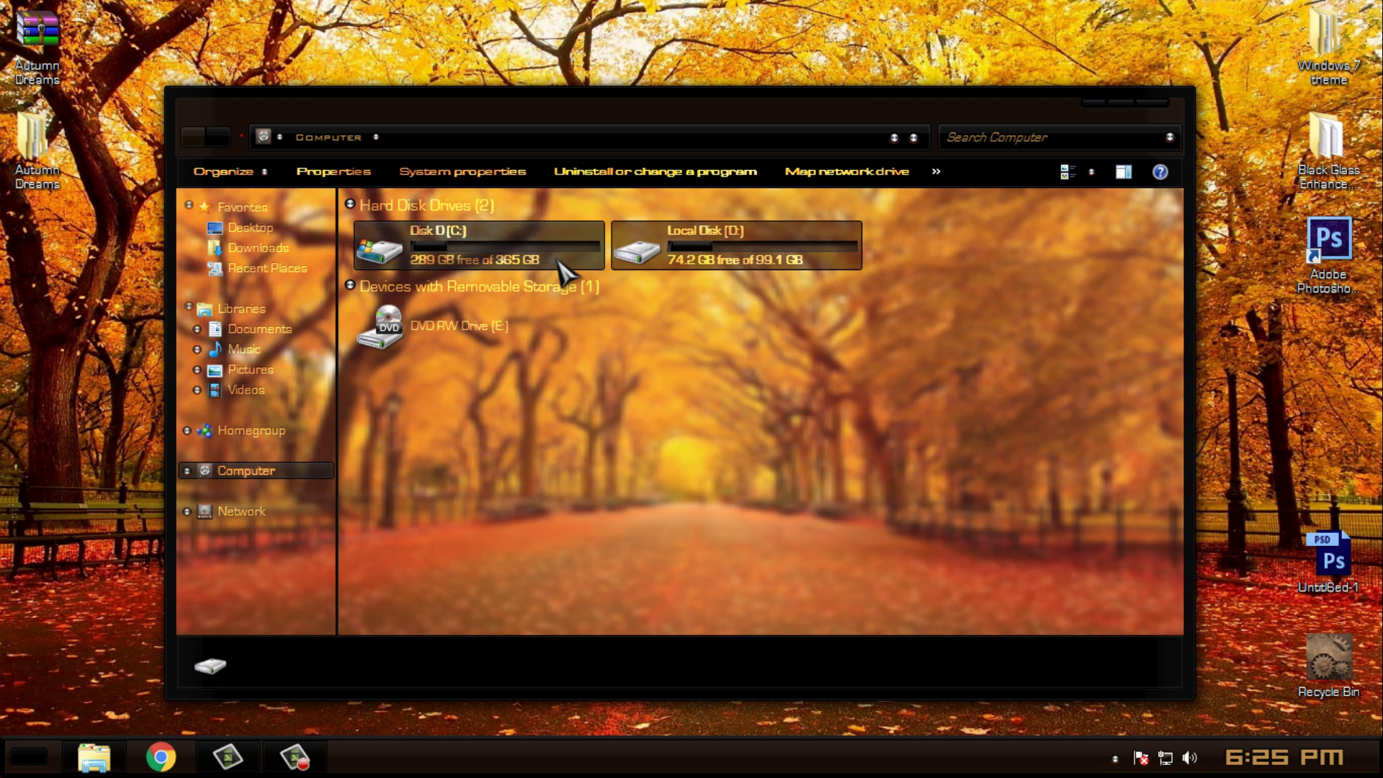
pyautogui.click(583, 436)
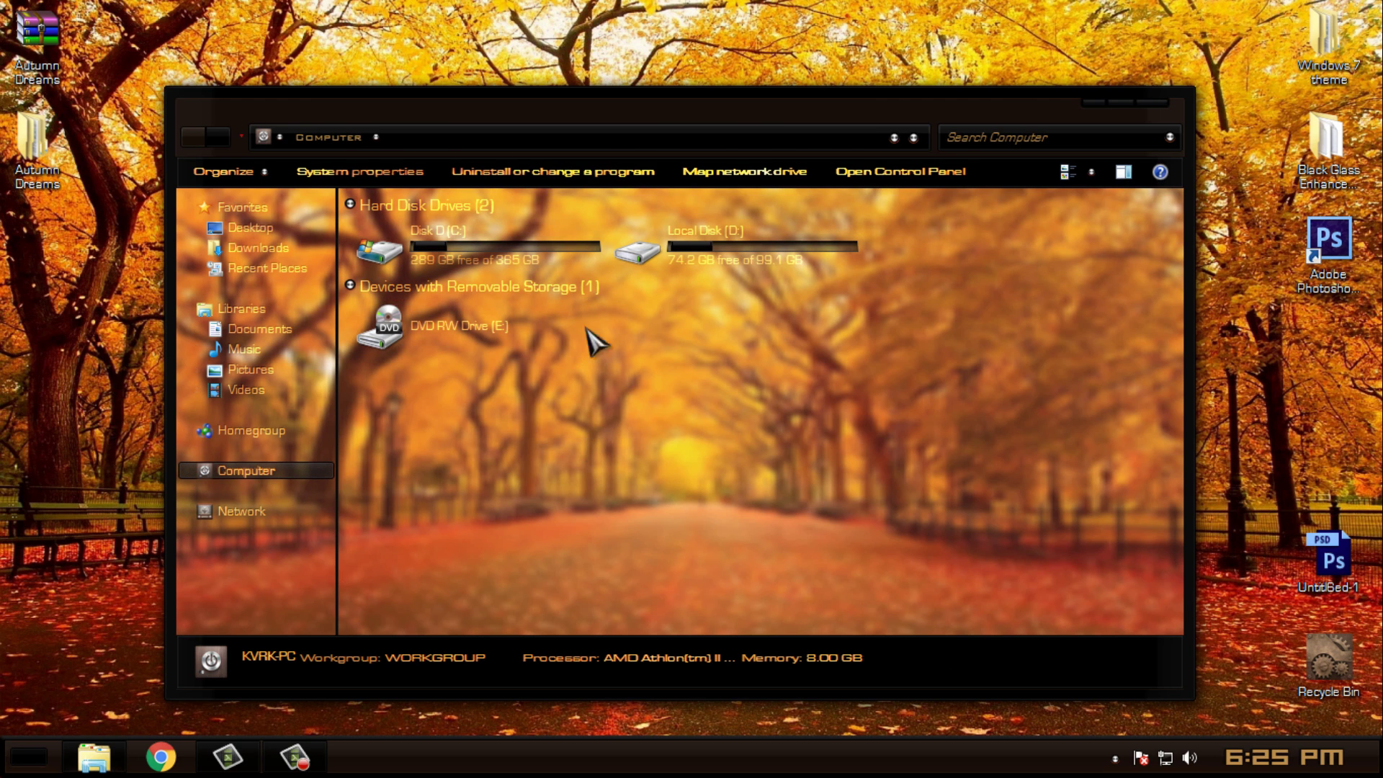
pyautogui.moveTo(641, 133); pyautogui.dragTo(646, 92)
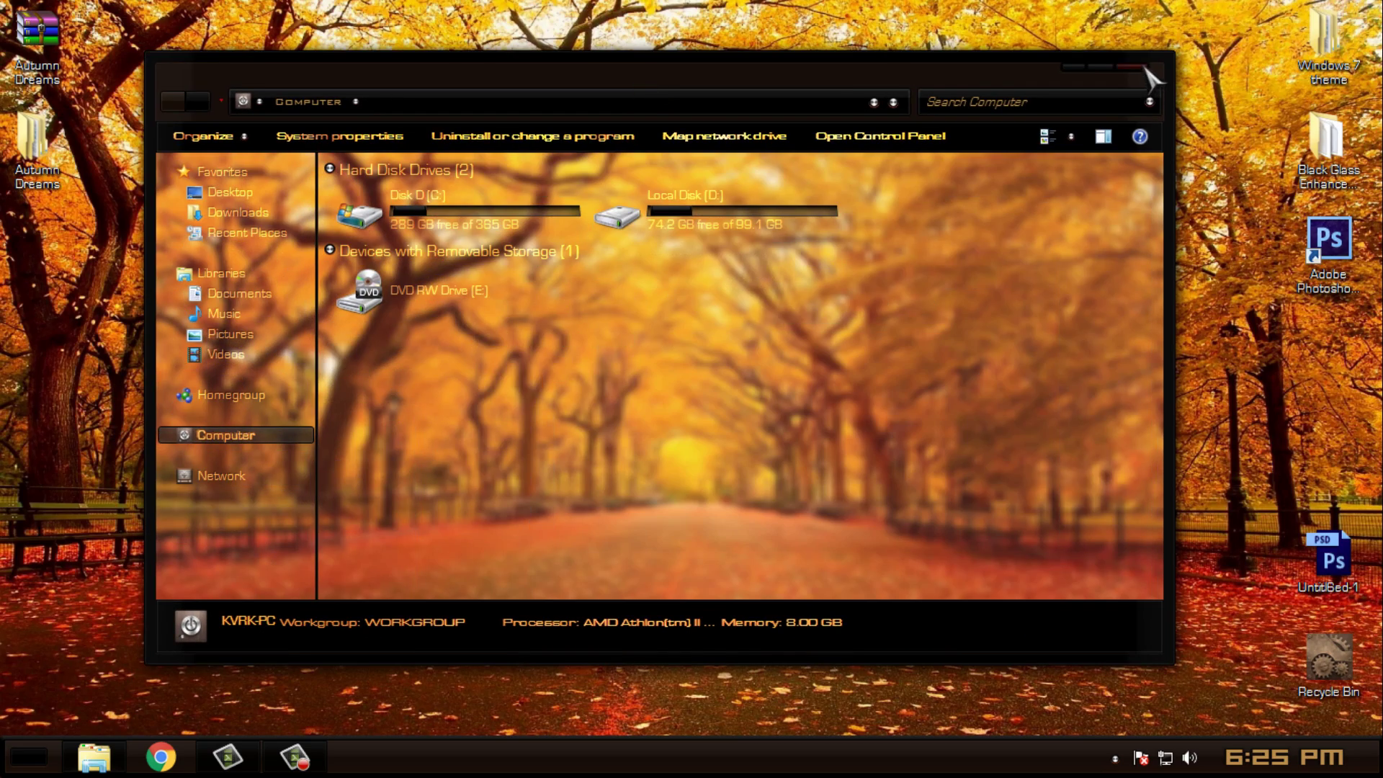
# Advance the wallpaper once and reopen Explorer on the Computer view.
pyautogui.click(1142, 67)
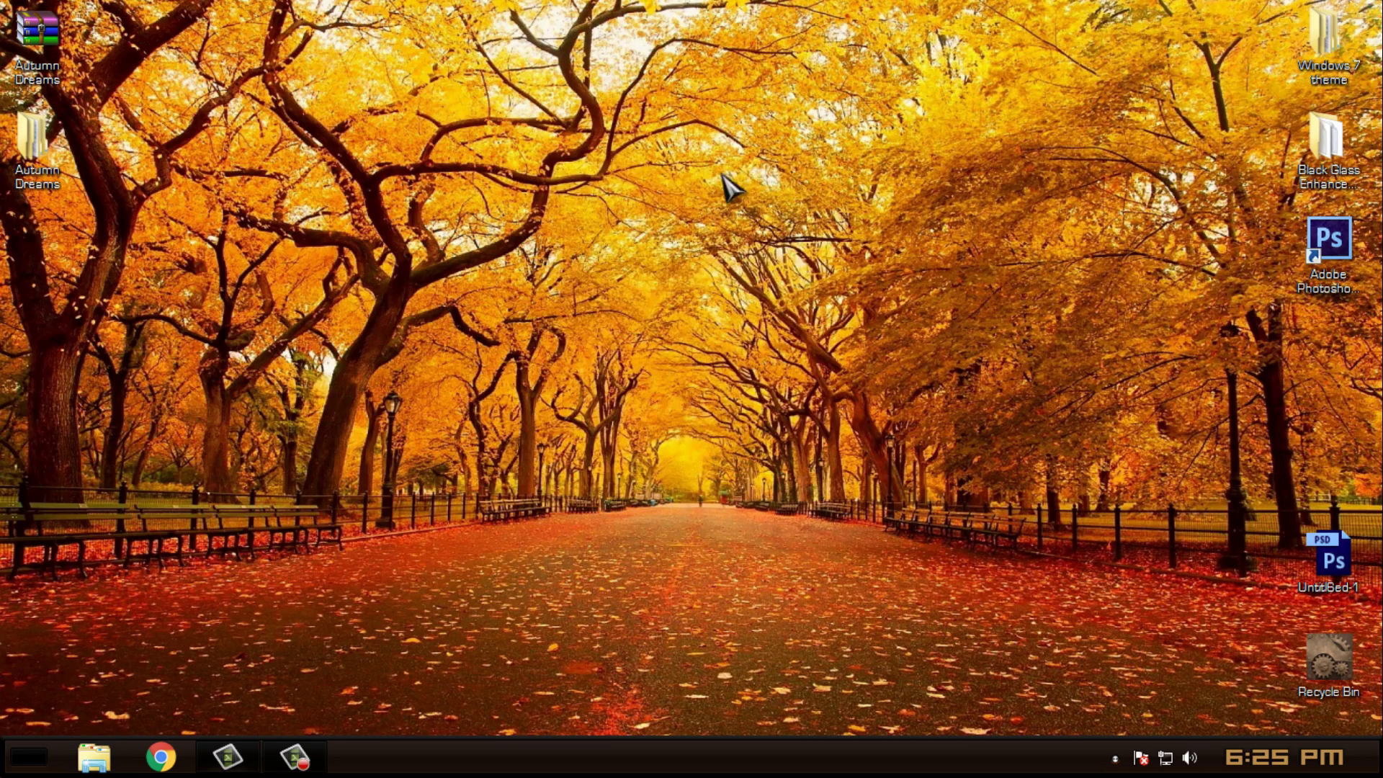
pyautogui.rightClick(551, 162)
pyautogui.click(617, 328)
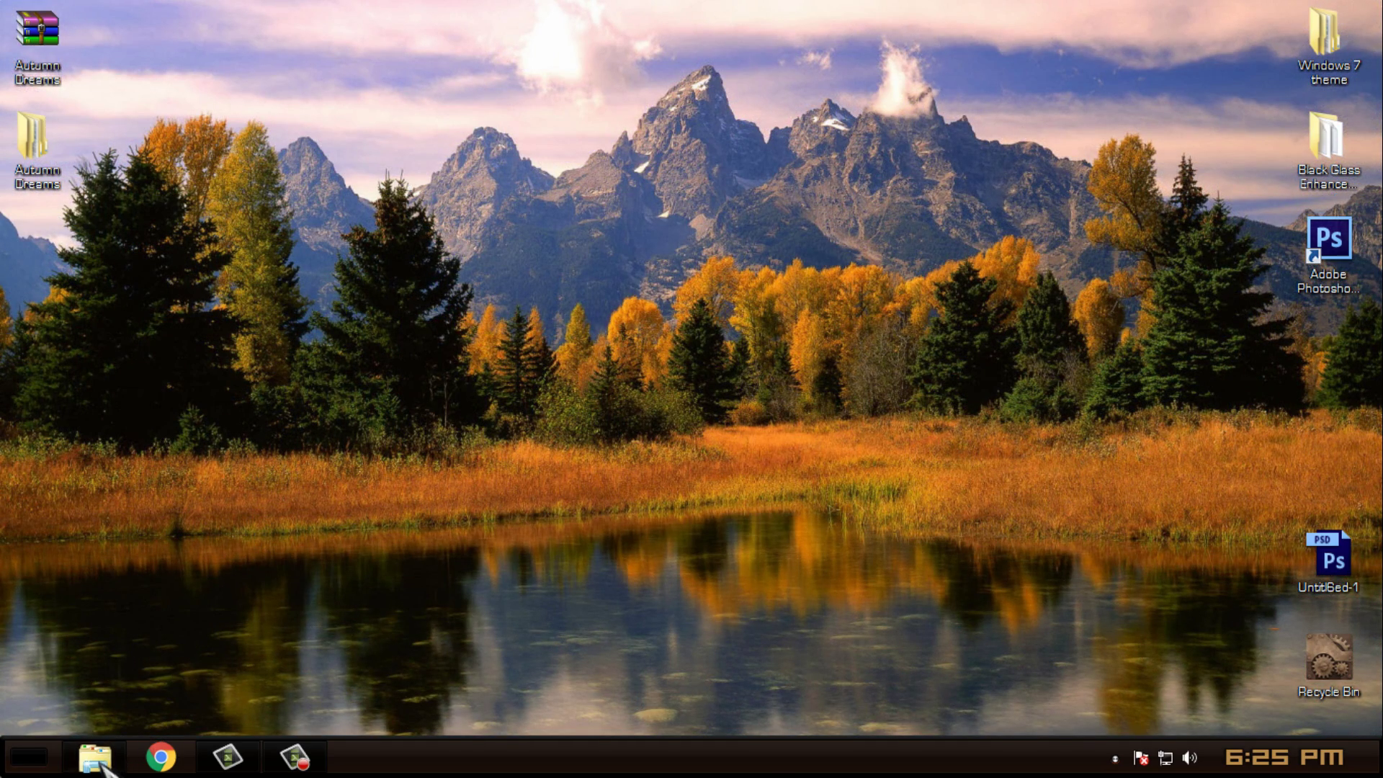
pyautogui.click(101, 756)
pyautogui.click(258, 432)
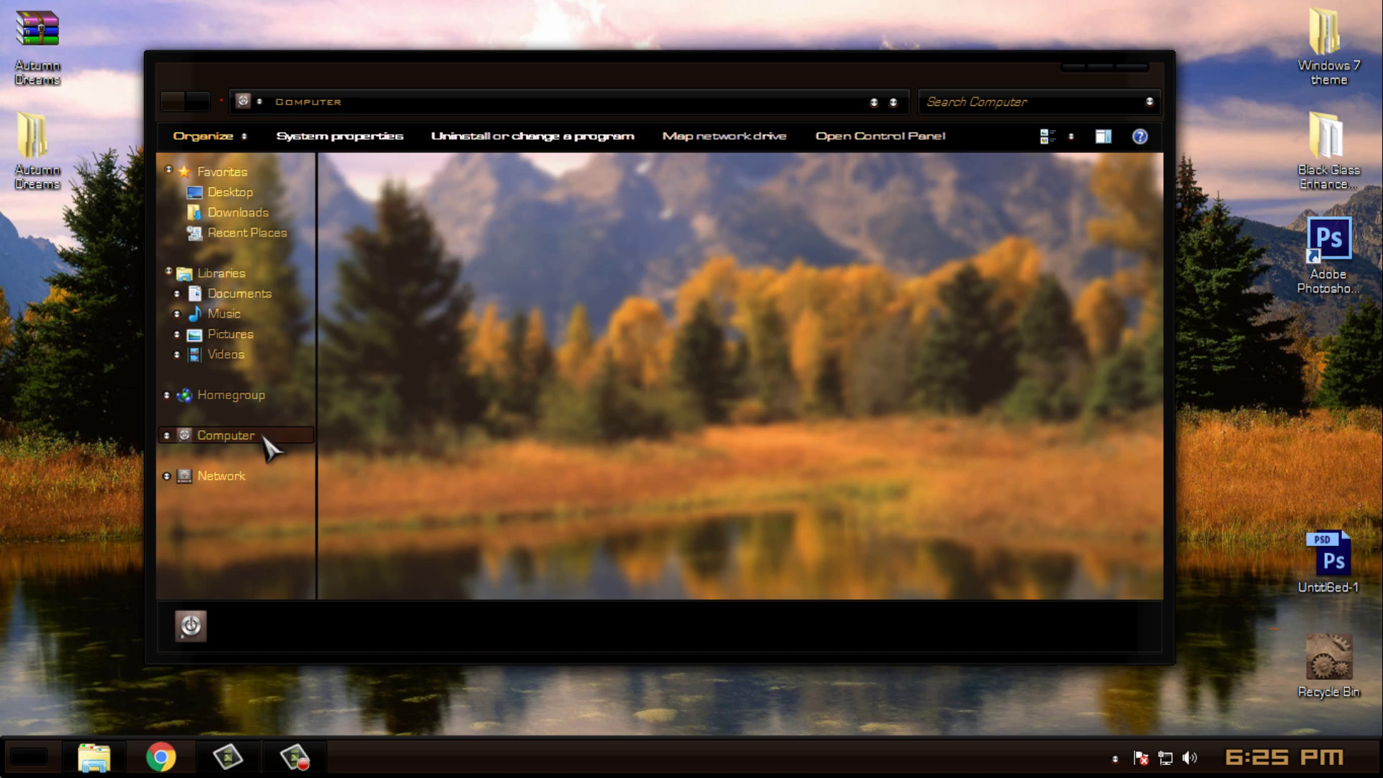
# Advance the slideshow two more images to the sunset field-and-gate wallpaper.
pyautogui.rightClick(29, 271)
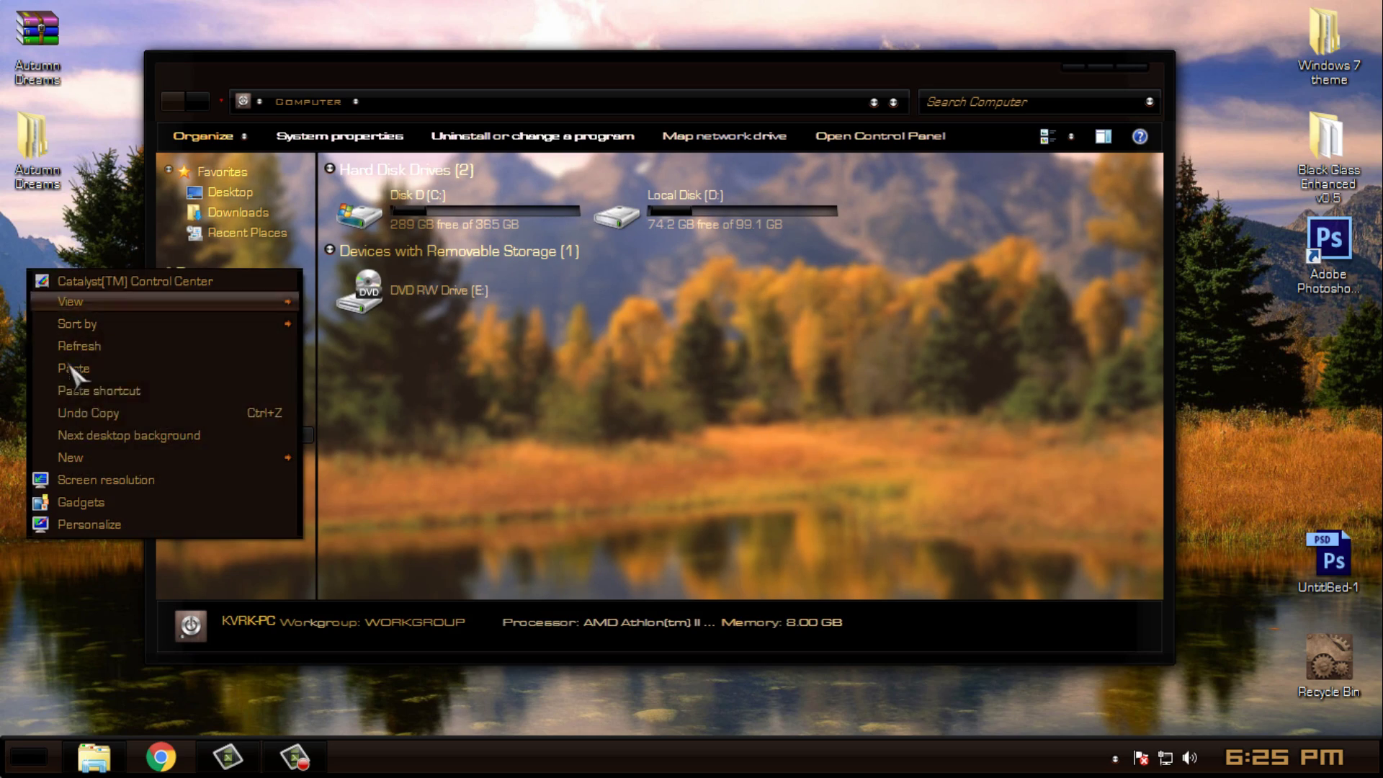
pyautogui.click(83, 435)
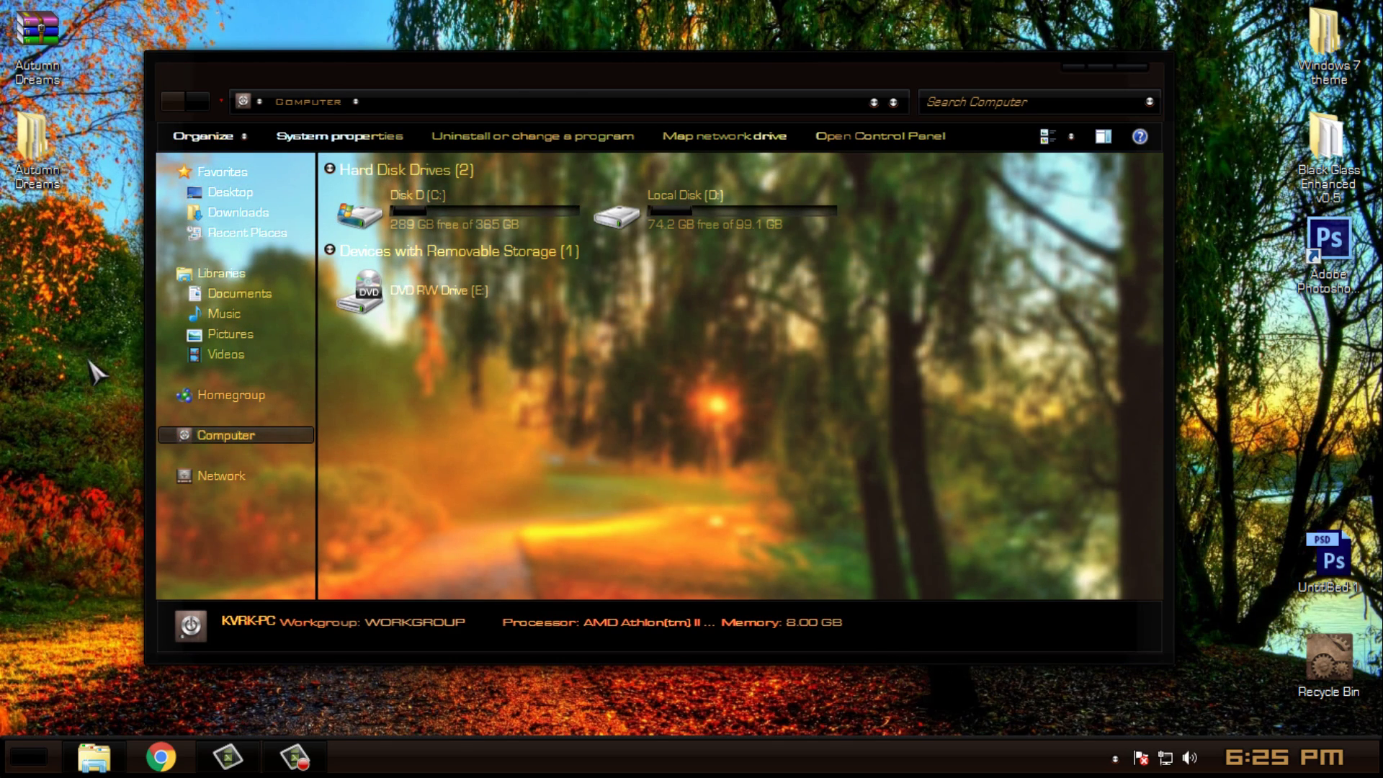
pyautogui.rightClick(87, 295)
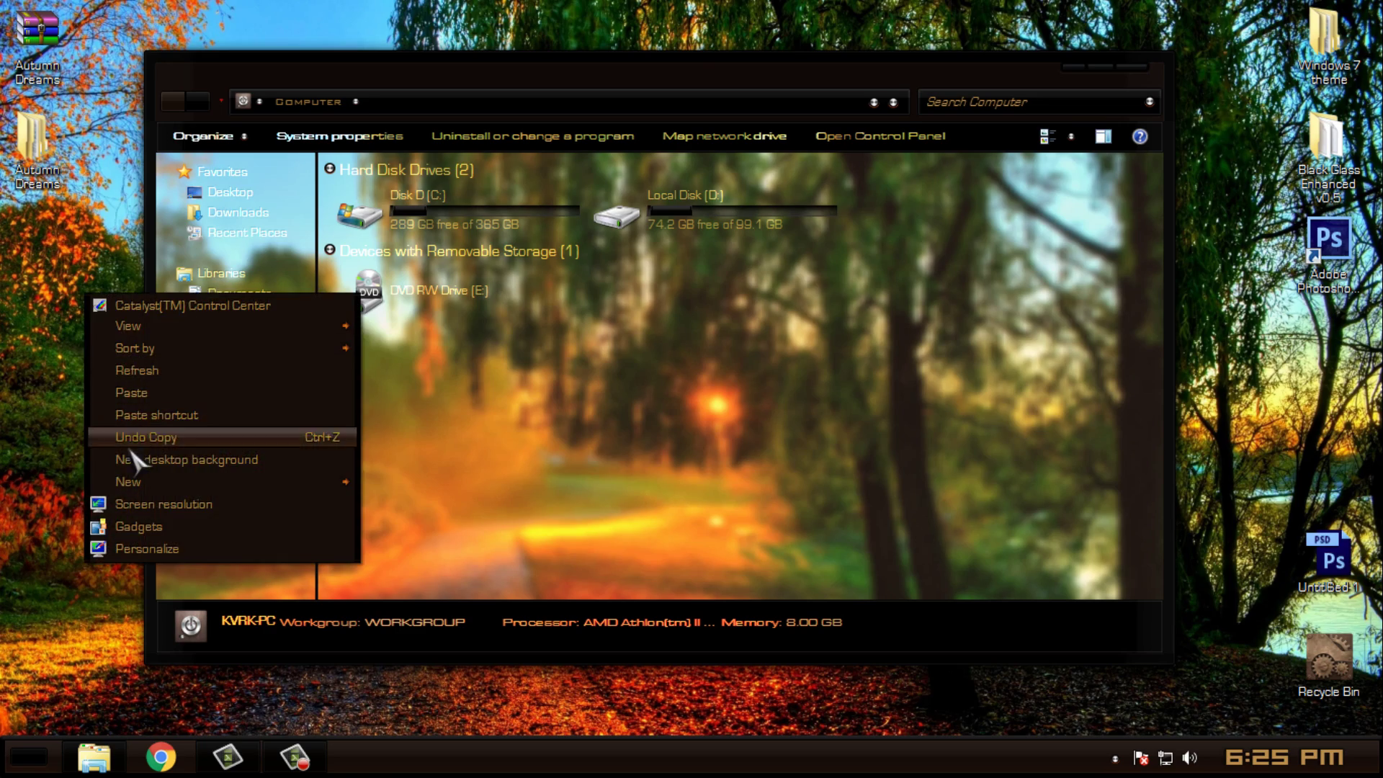
pyautogui.click(137, 459)
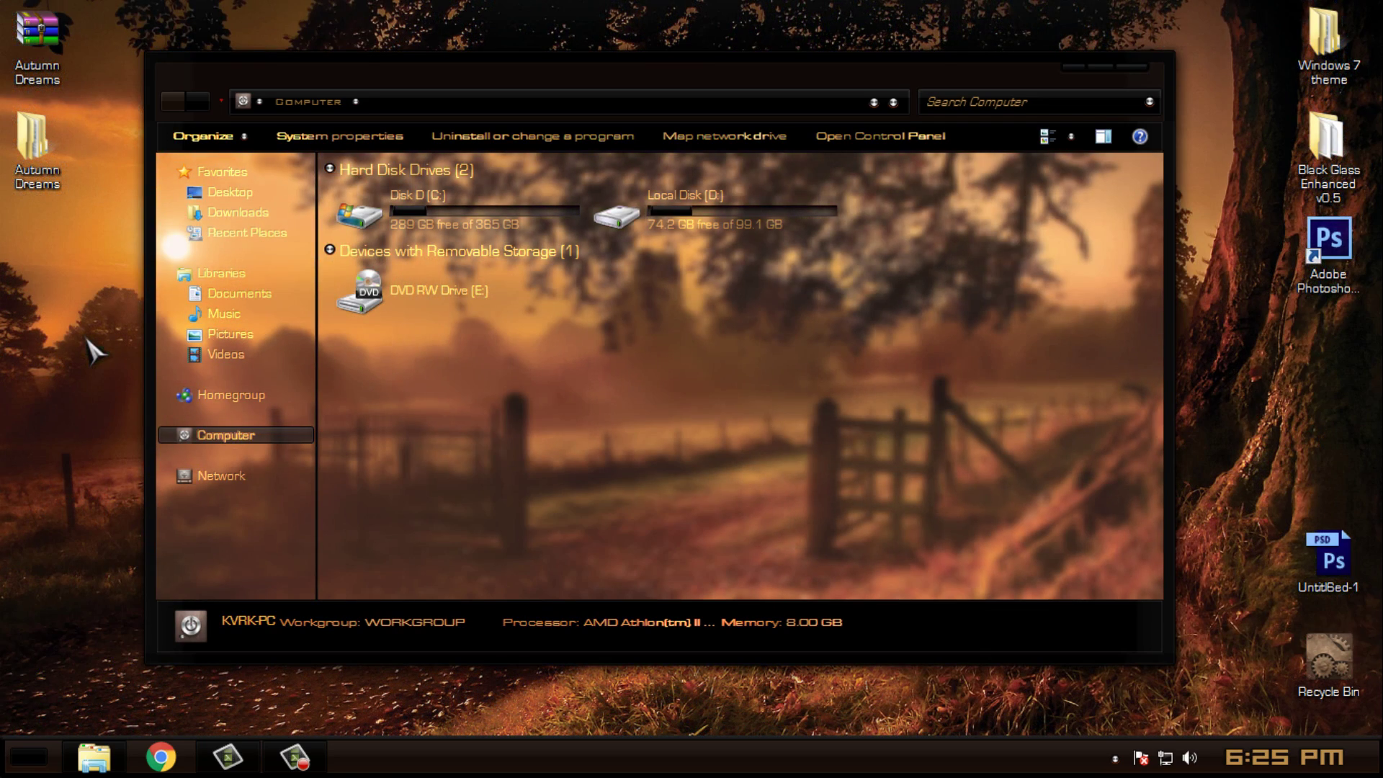
# Switch the Computer window between maximized and restored, reopening it once on Computer.
pyautogui.click(1100, 68)
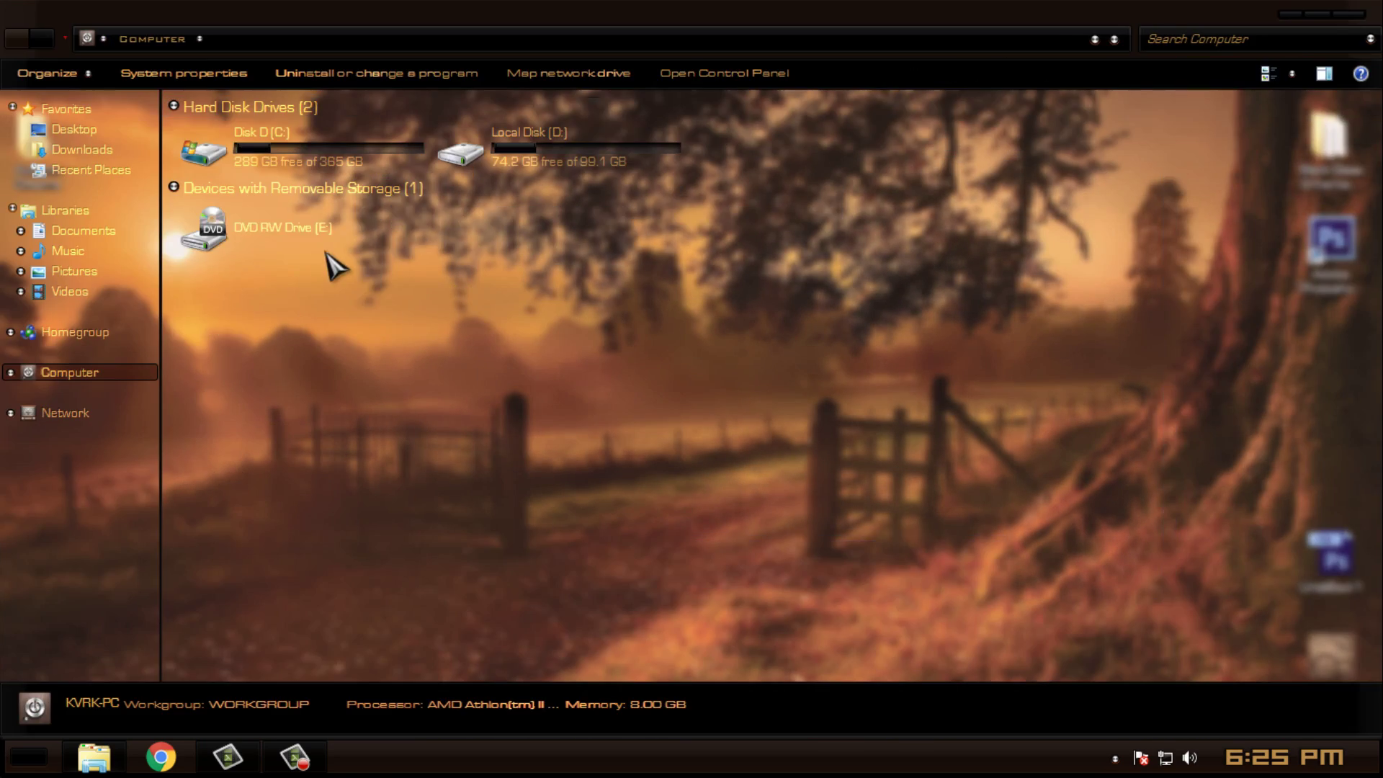
pyautogui.click(1356, 16)
pyautogui.click(108, 768)
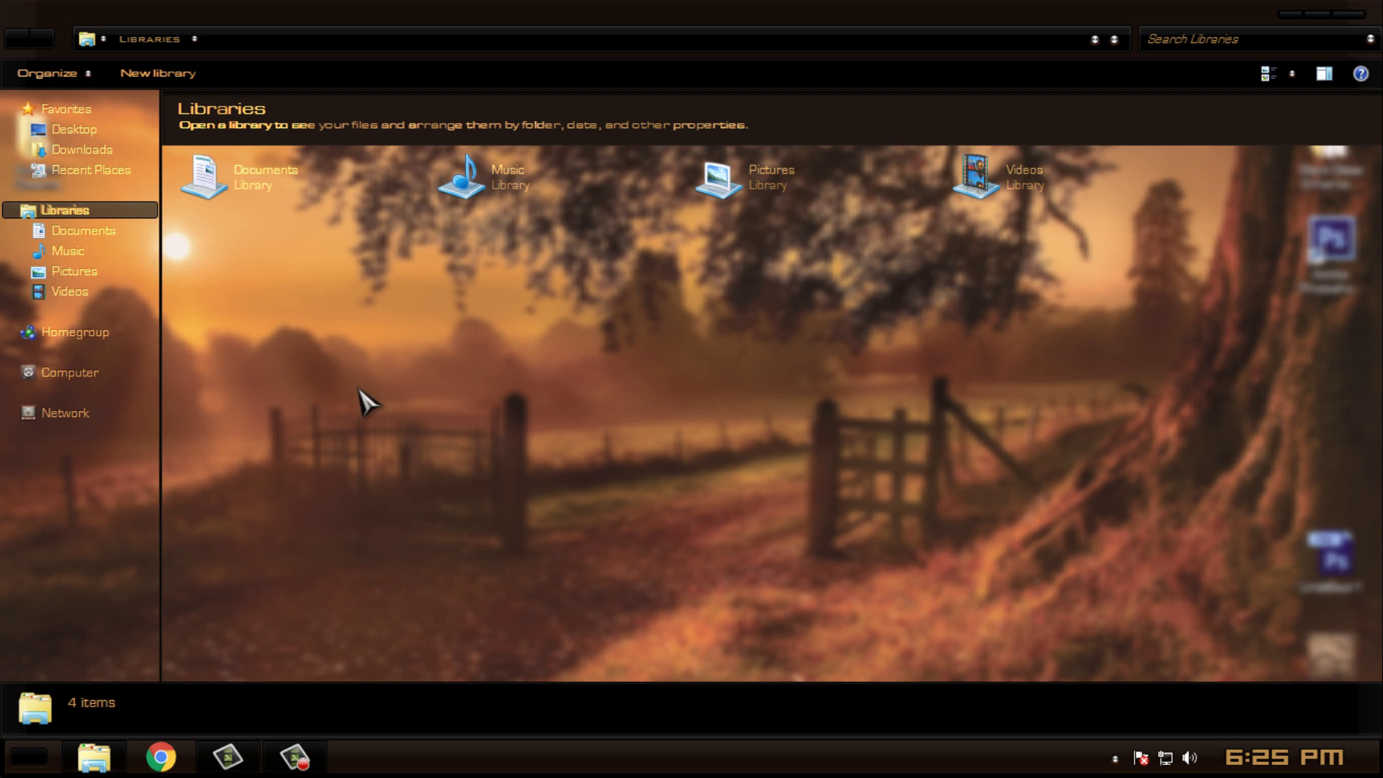
pyautogui.click(64, 372)
pyautogui.press('super+Down')
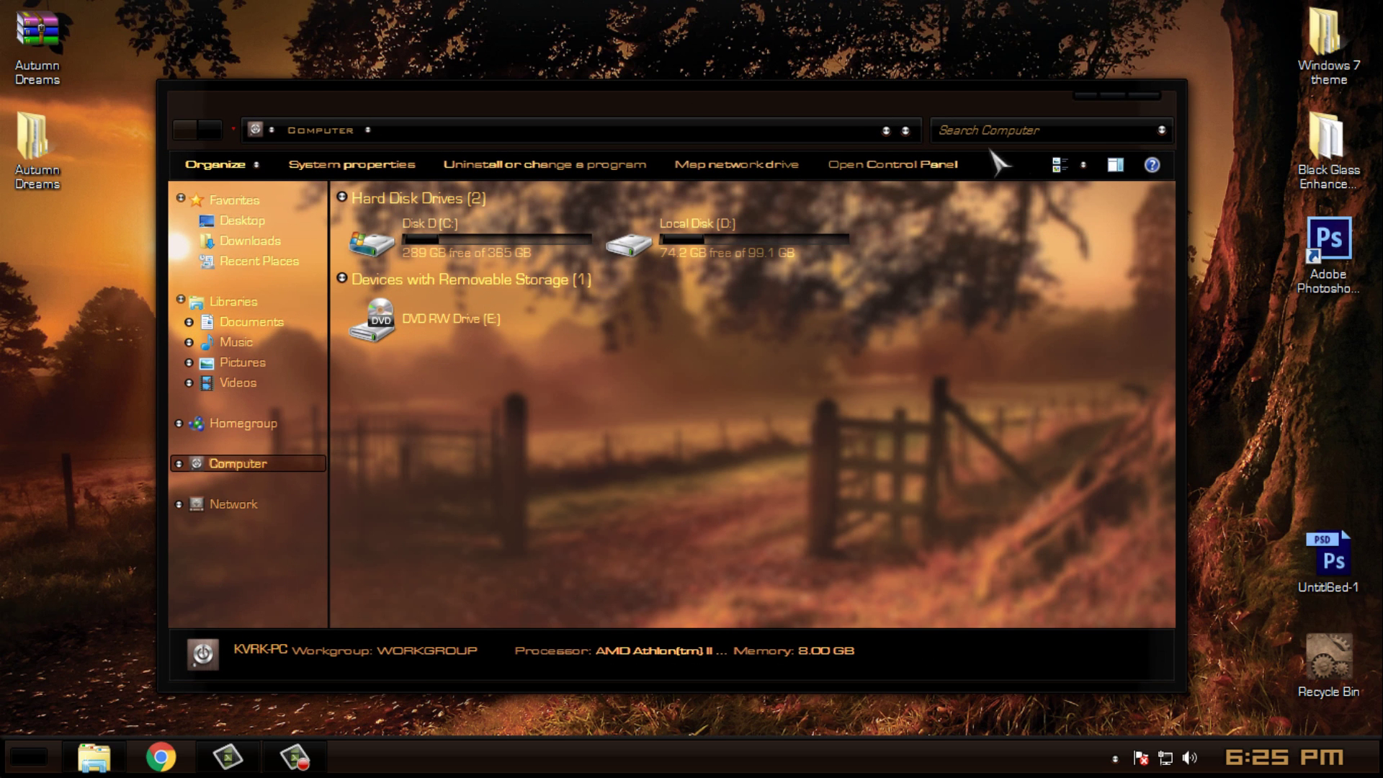
pyautogui.click(1114, 96)
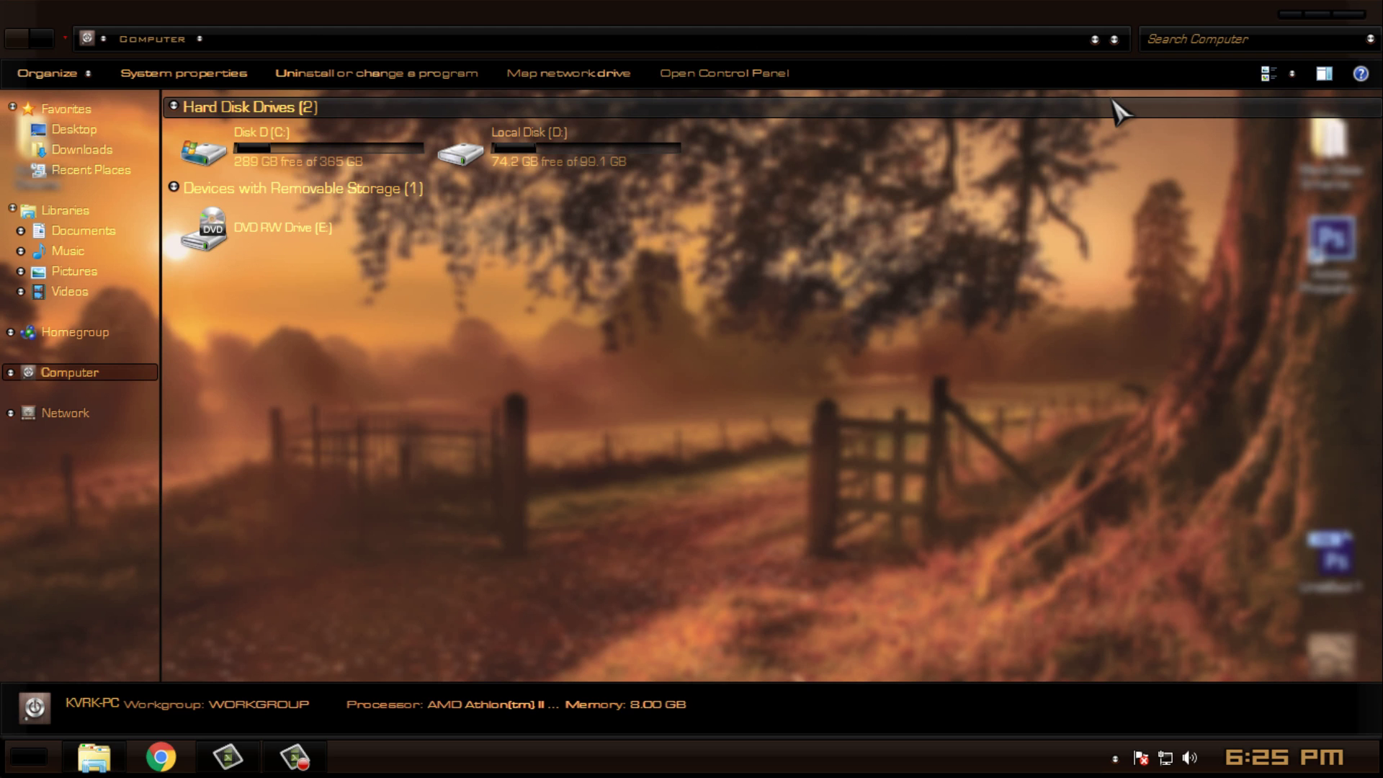
pyautogui.moveTo(994, 43); pyautogui.dragTo(724, 96)
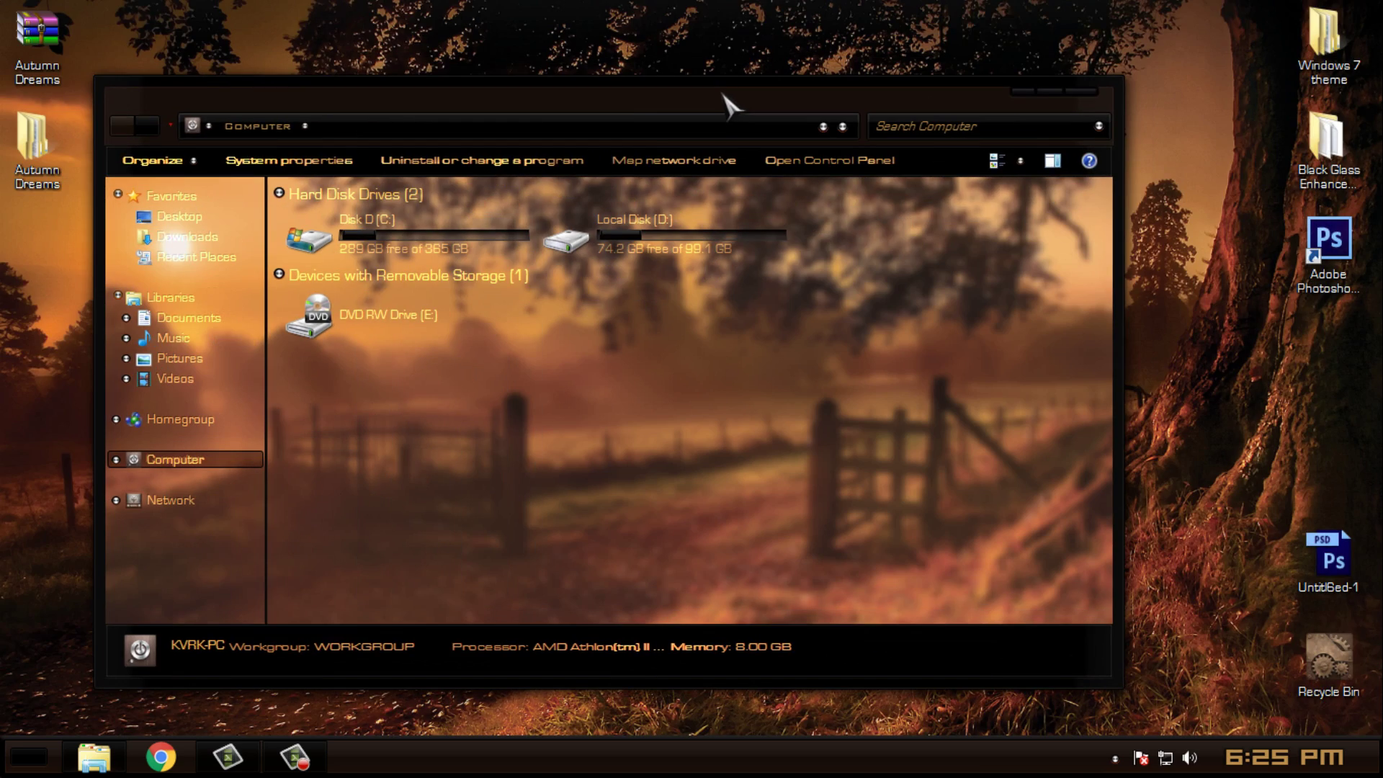
pyautogui.click(1058, 94)
# Advance the wallpaper three images to the golden autumn road scene.
pyautogui.click(1340, 9)
pyautogui.rightClick(694, 247)
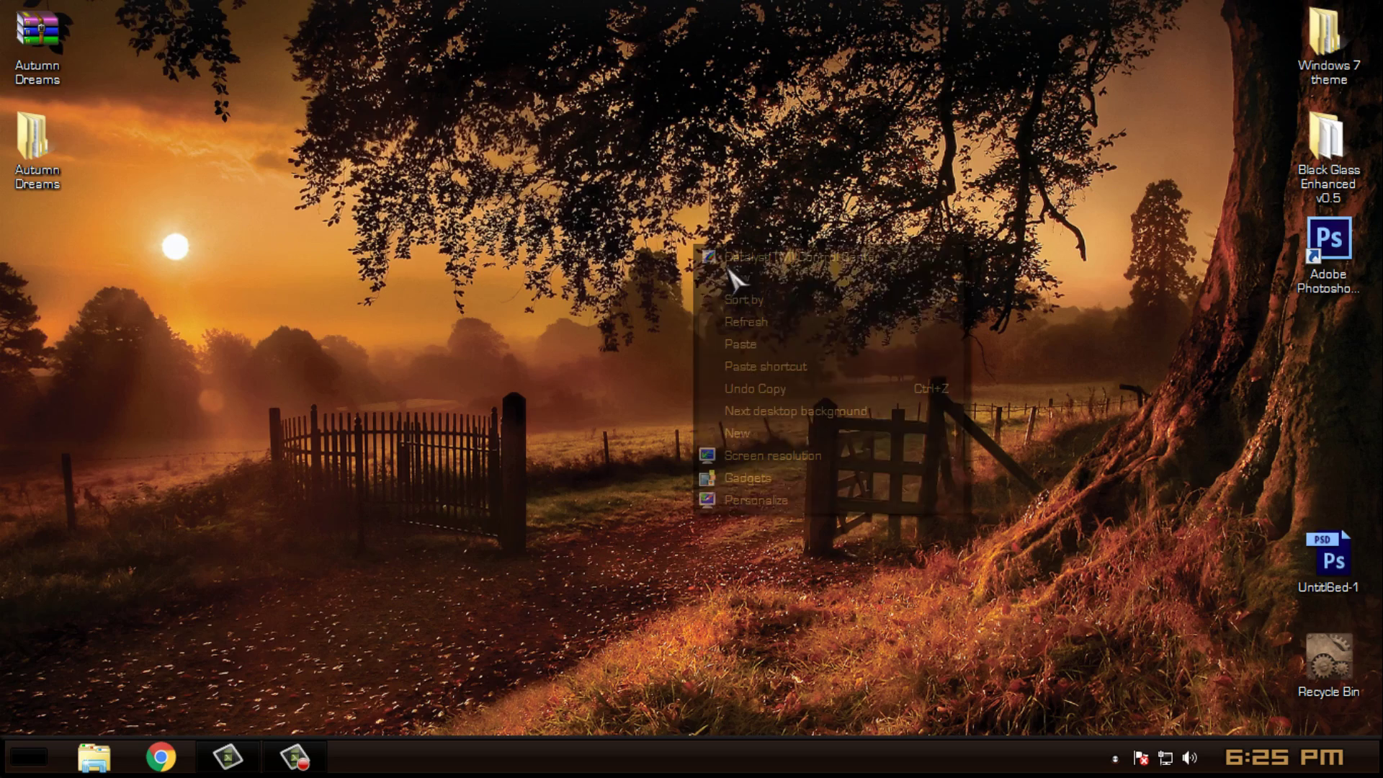
pyautogui.click(742, 421)
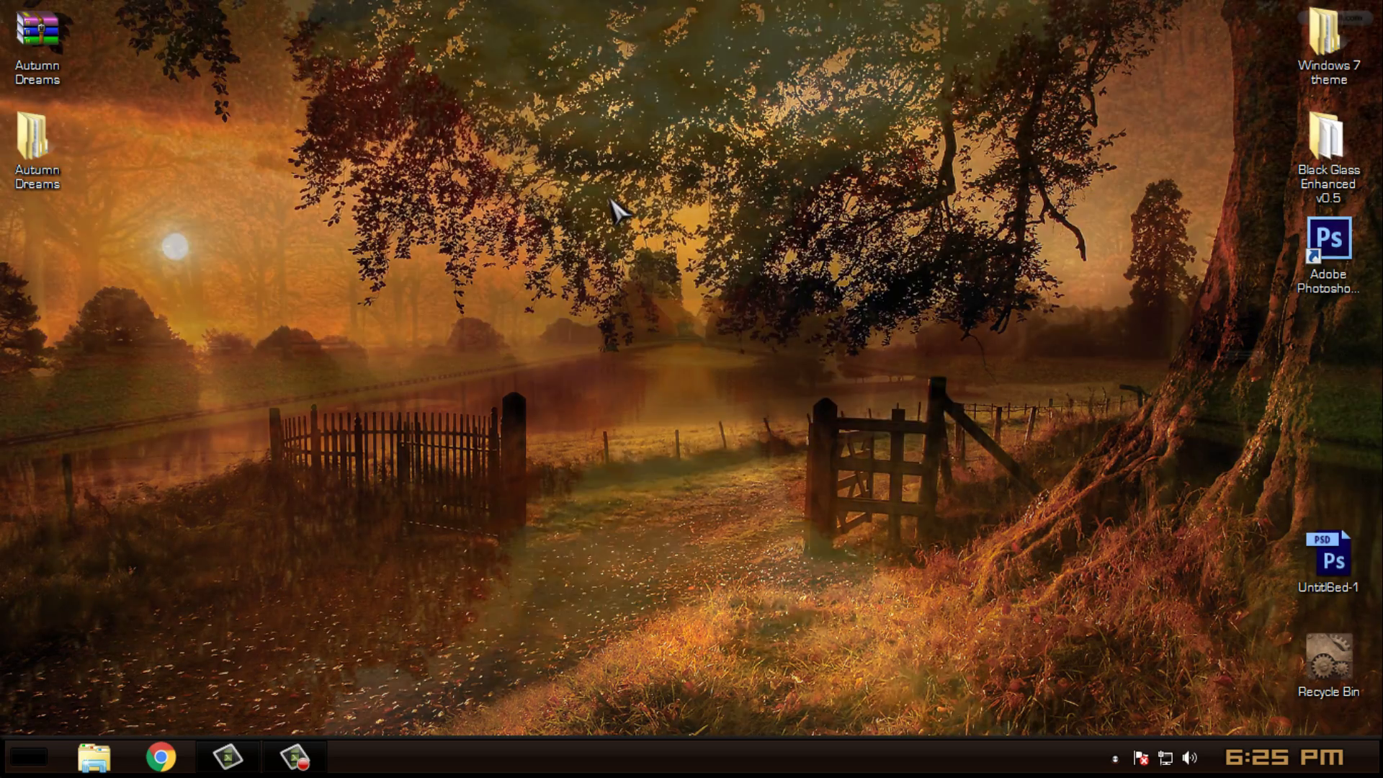
pyautogui.rightClick(611, 197)
pyautogui.click(636, 364)
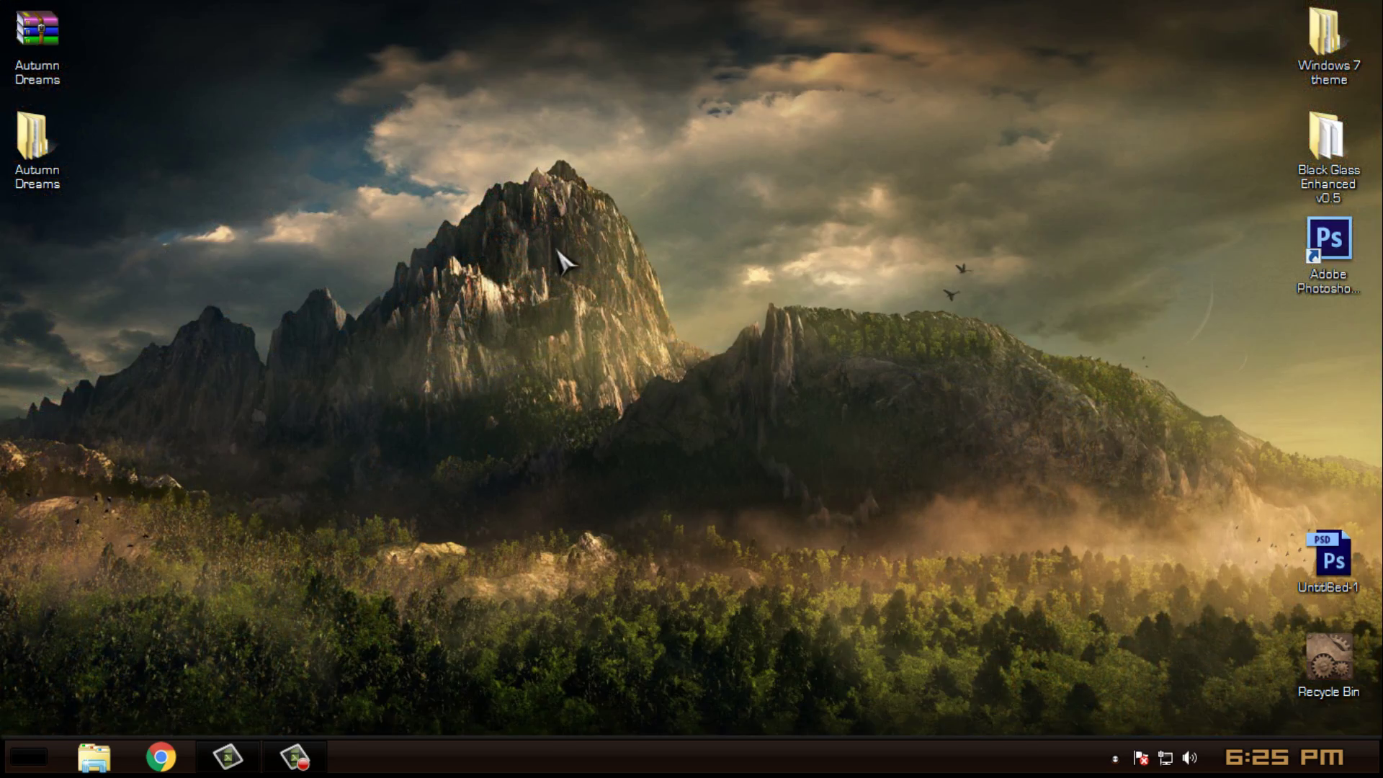
pyautogui.rightClick(550, 185)
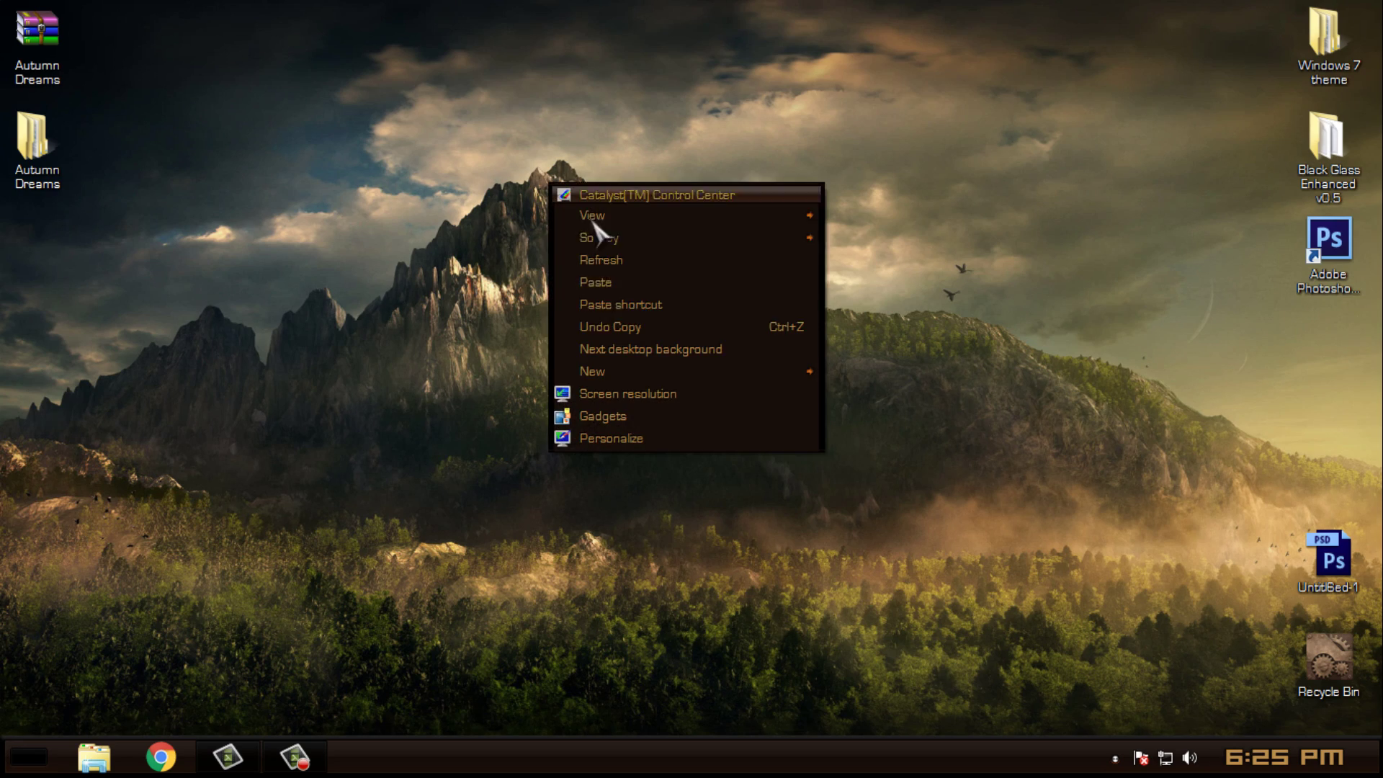
pyautogui.click(583, 350)
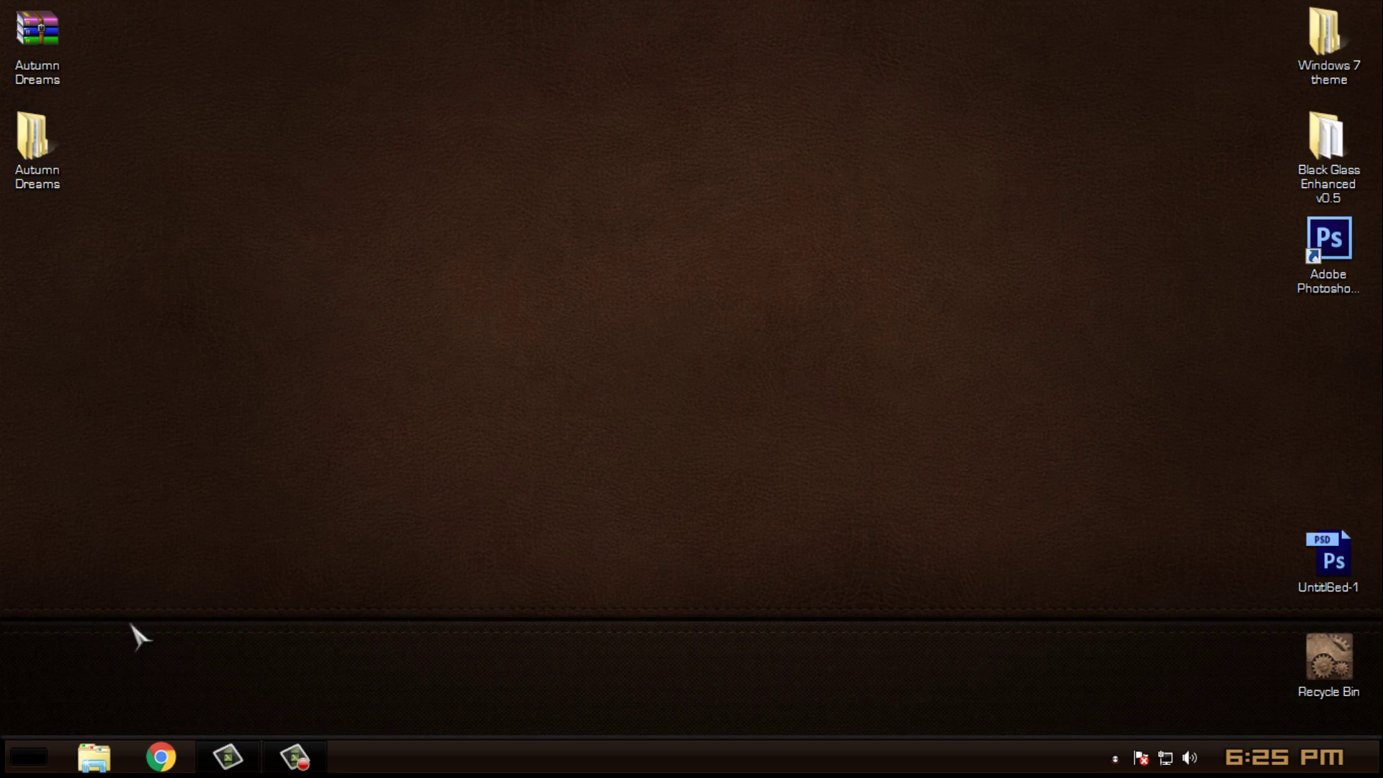
# Show the Computer drives in a restored Explorer window centred on screen.
pyautogui.click(94, 756)
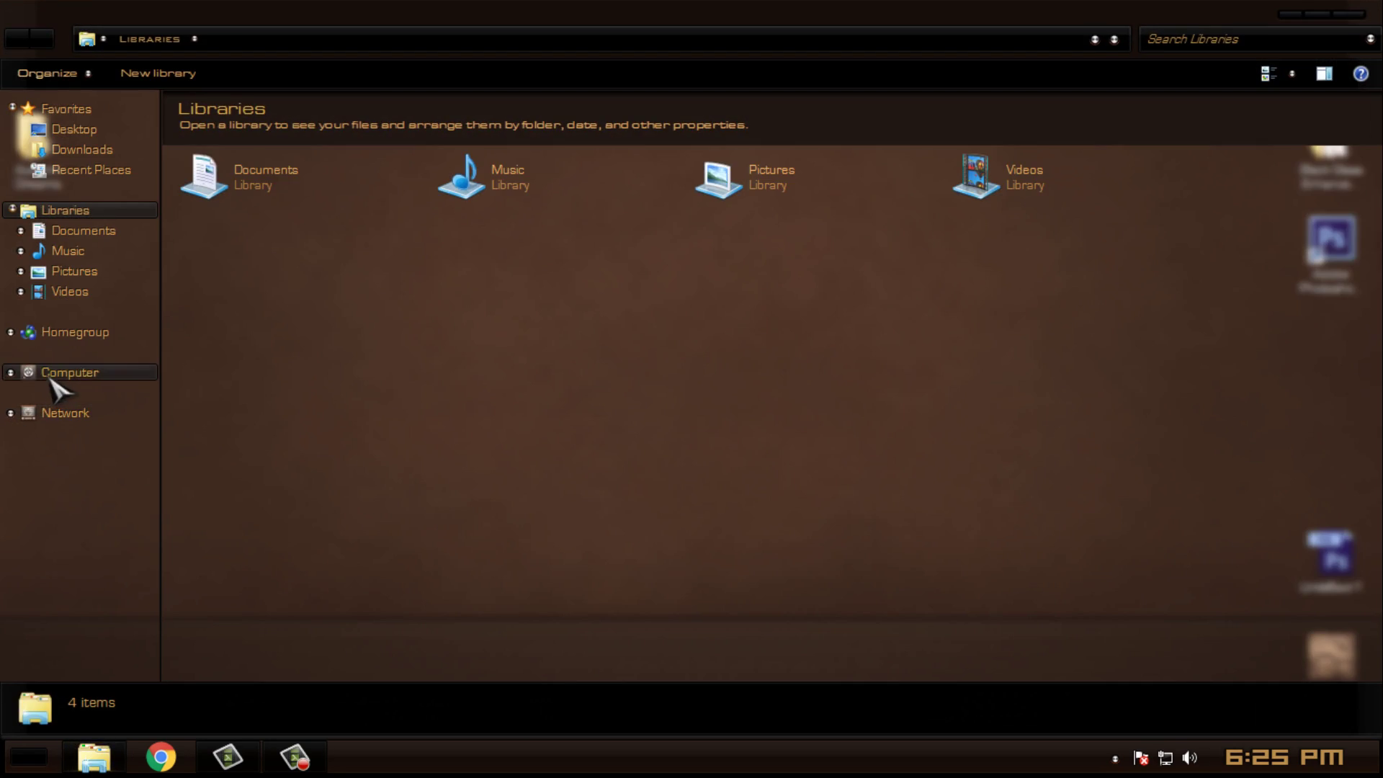
pyautogui.click(51, 382)
pyautogui.doubleClick(516, 15)
pyautogui.moveTo(688, 9)
pyautogui.mouseDown()
pyautogui.moveTo(703, 24)
pyautogui.moveTo(809, 769)
pyautogui.moveTo(744, 747)
pyautogui.moveTo(747, 516)
pyautogui.moveTo(683, 49)
pyautogui.moveTo(694, 96)
pyautogui.mouseUp()
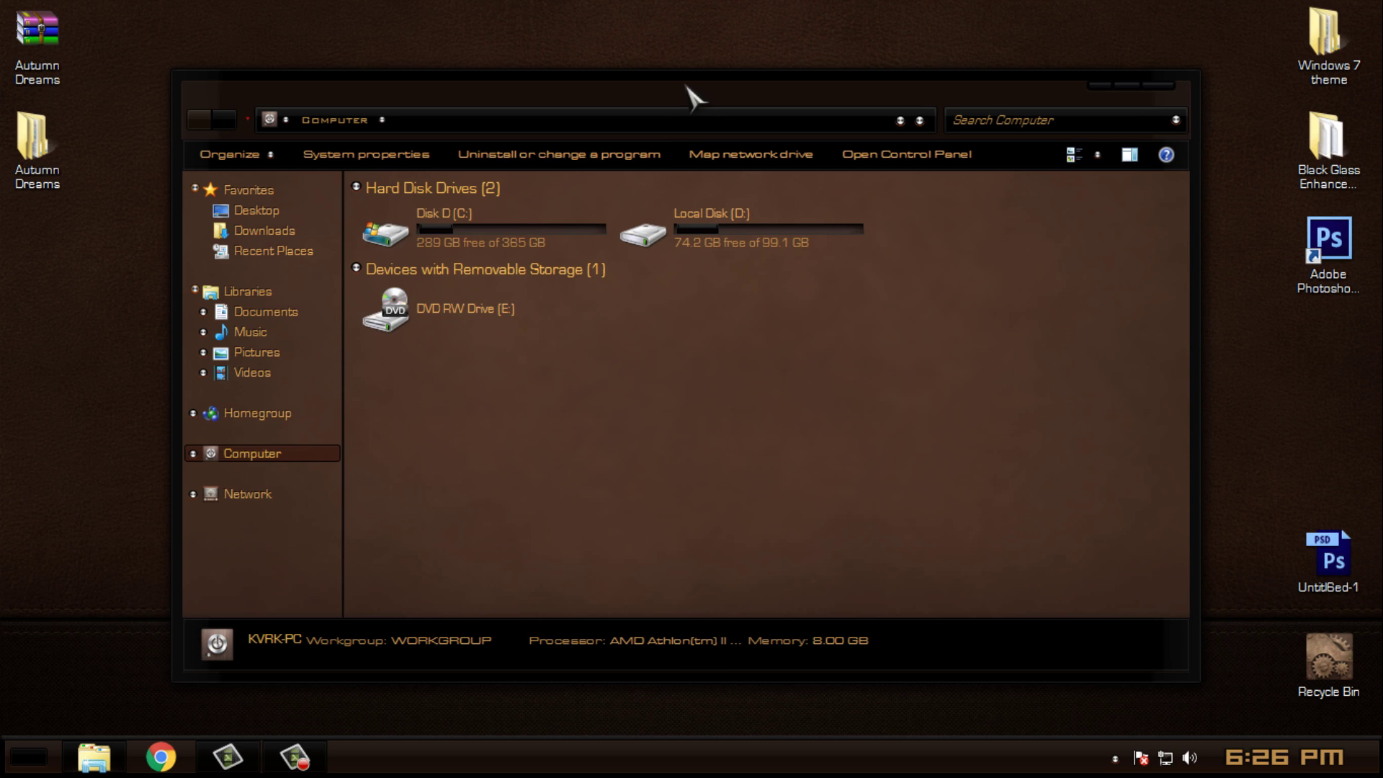
# Check the C: drive details and PC summary, then close the window.
pyautogui.click(478, 242)
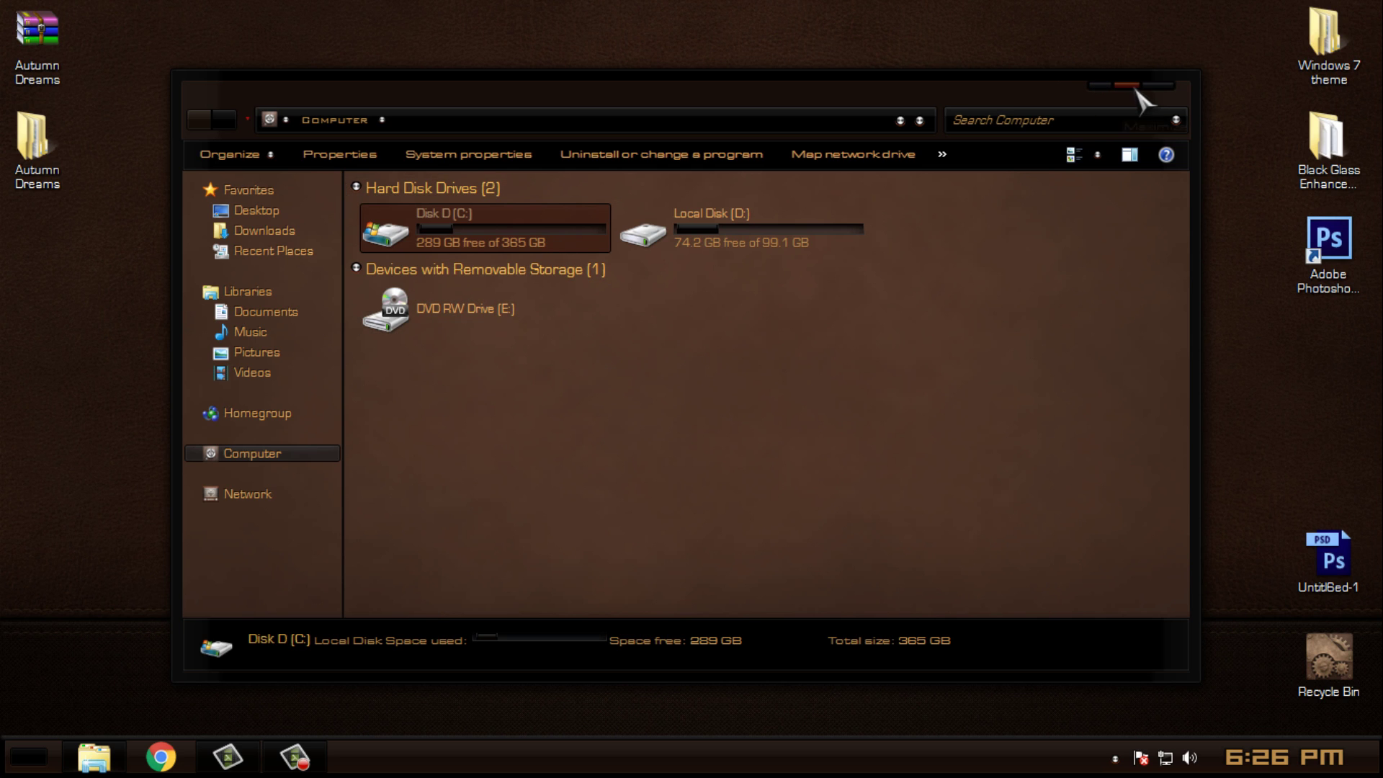
pyautogui.moveTo(821, 447); pyautogui.dragTo(364, 209)
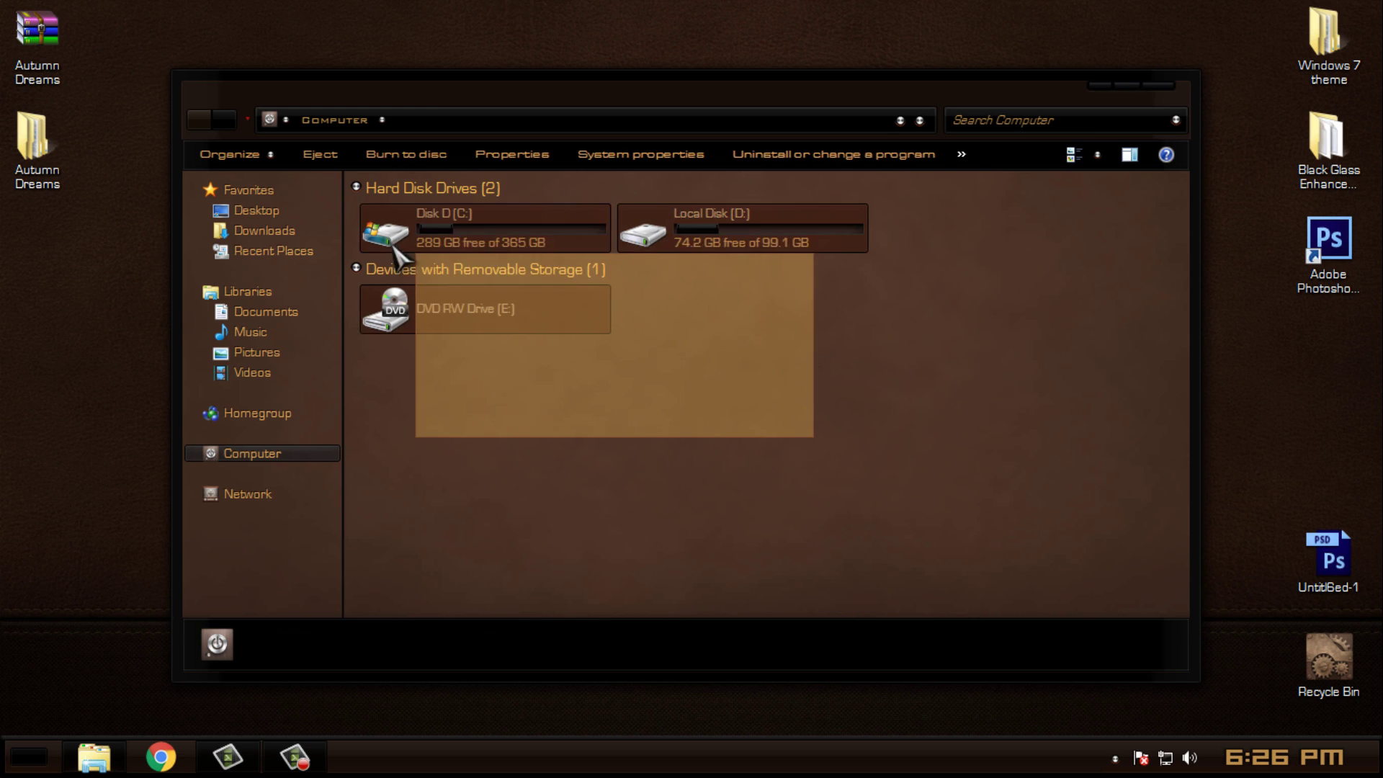
pyautogui.click(1156, 86)
pyautogui.rightClick(551, 191)
# Close Explorer and advance the wallpaper five times, ending on the red-leaf road.
pyautogui.click(605, 356)
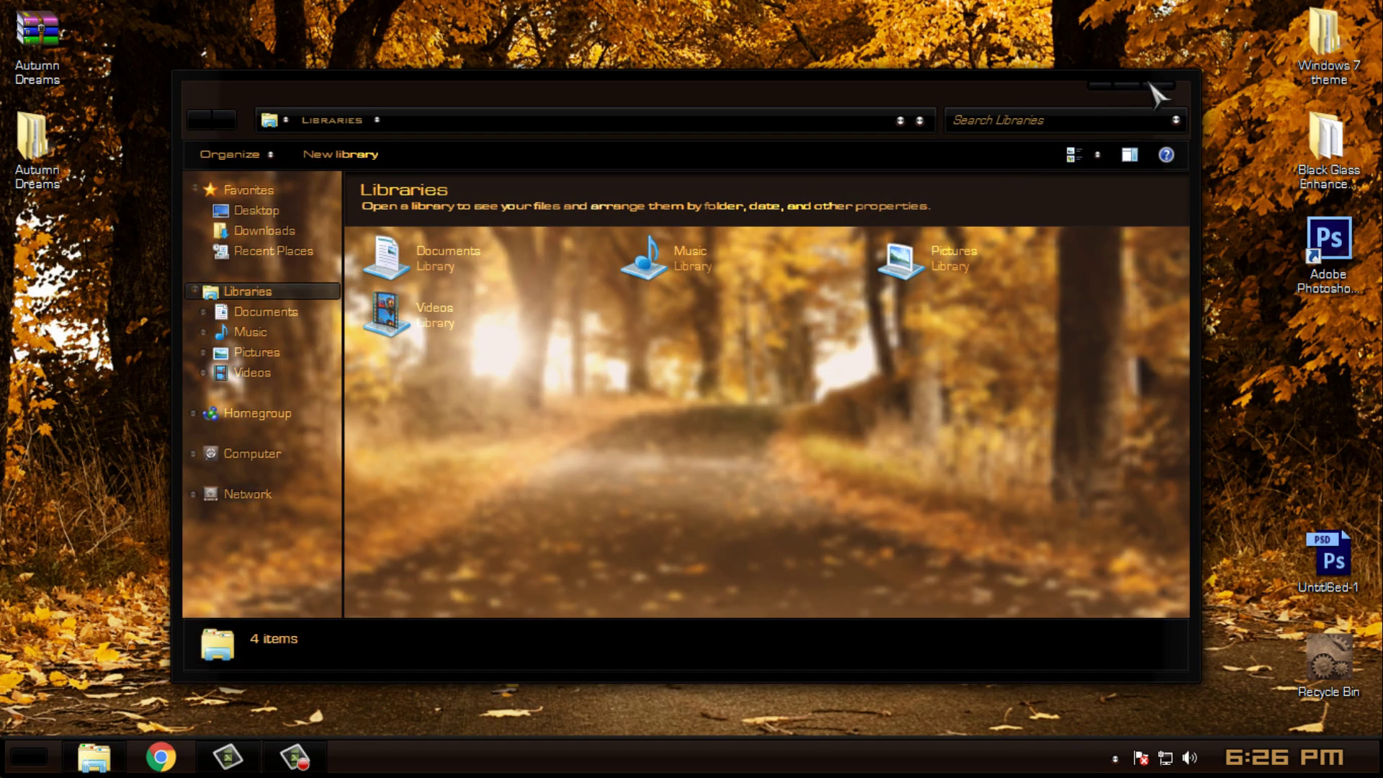
pyautogui.click(1156, 87)
pyautogui.rightClick(841, 106)
pyautogui.click(915, 272)
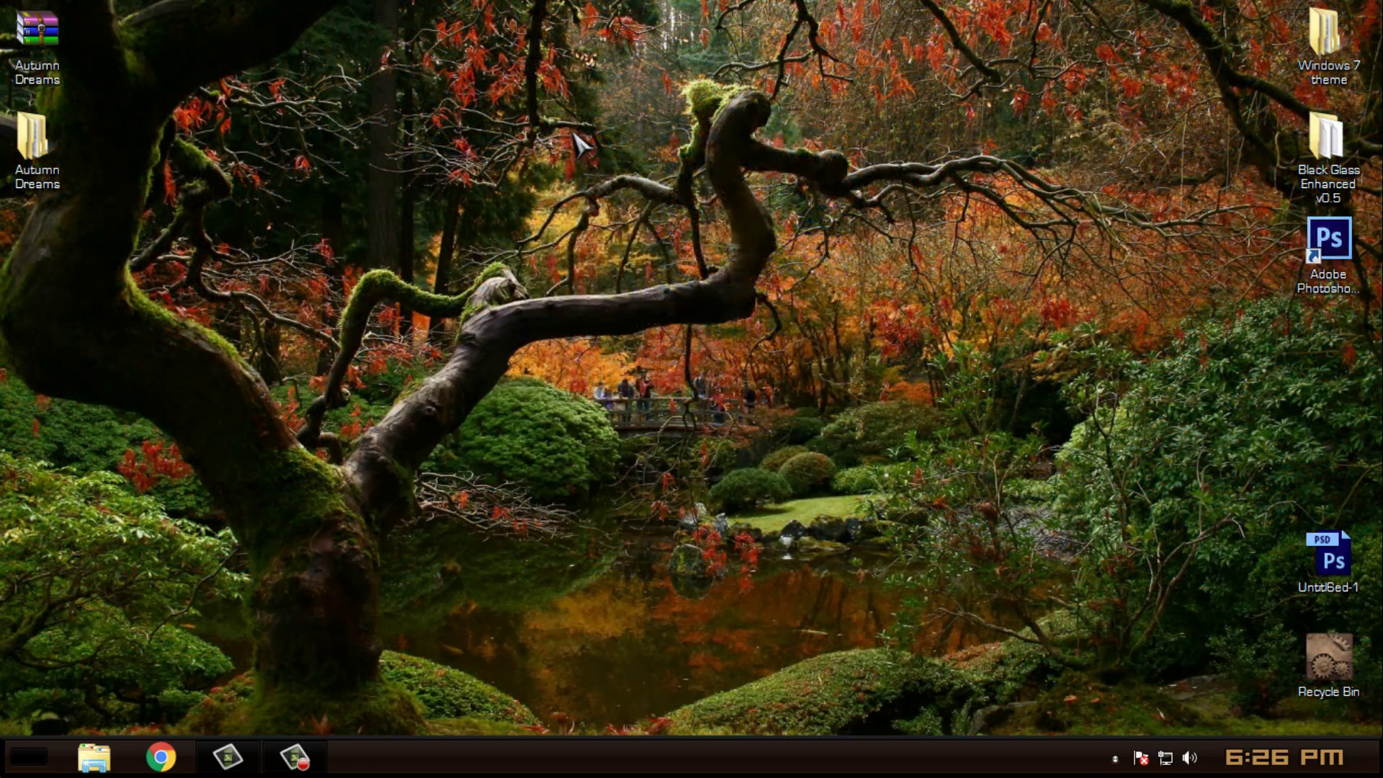
pyautogui.rightClick(567, 127)
pyautogui.click(607, 295)
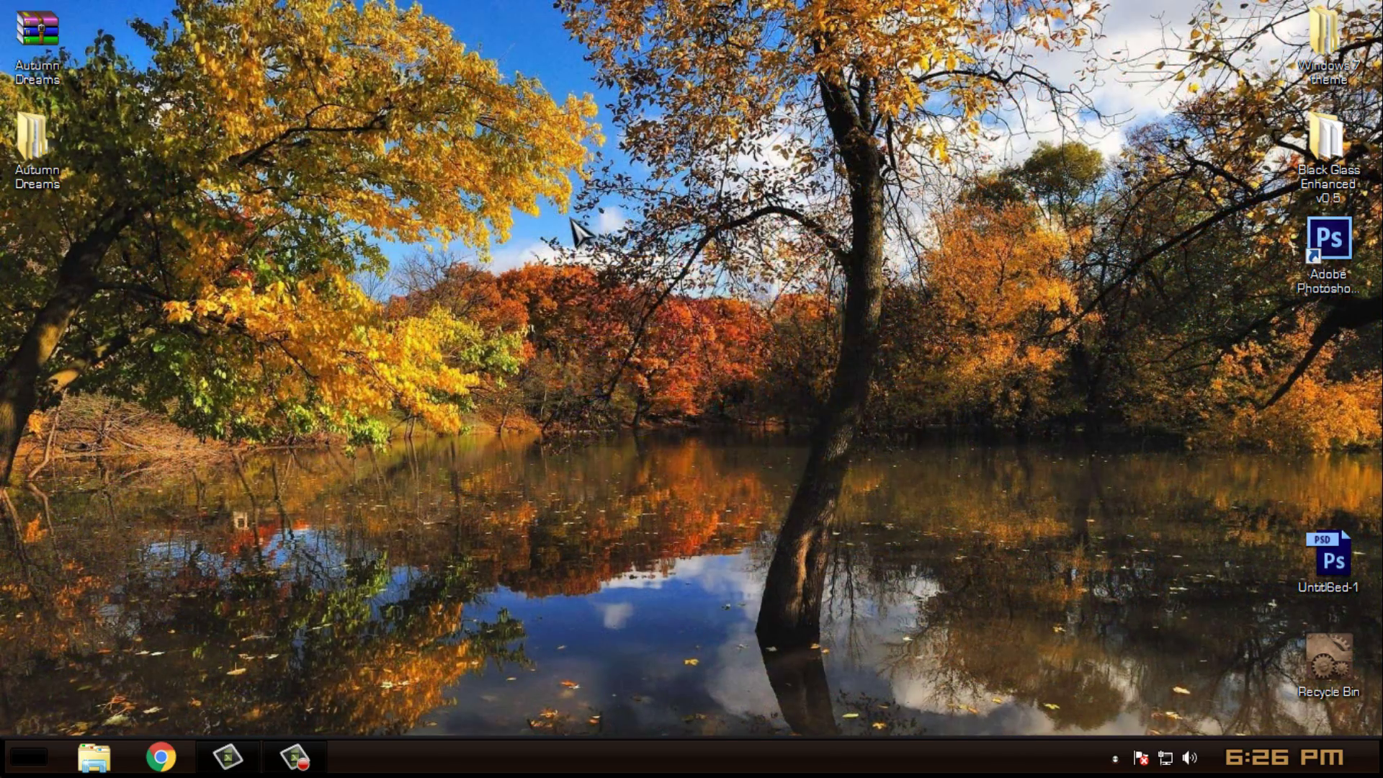
pyautogui.rightClick(570, 218)
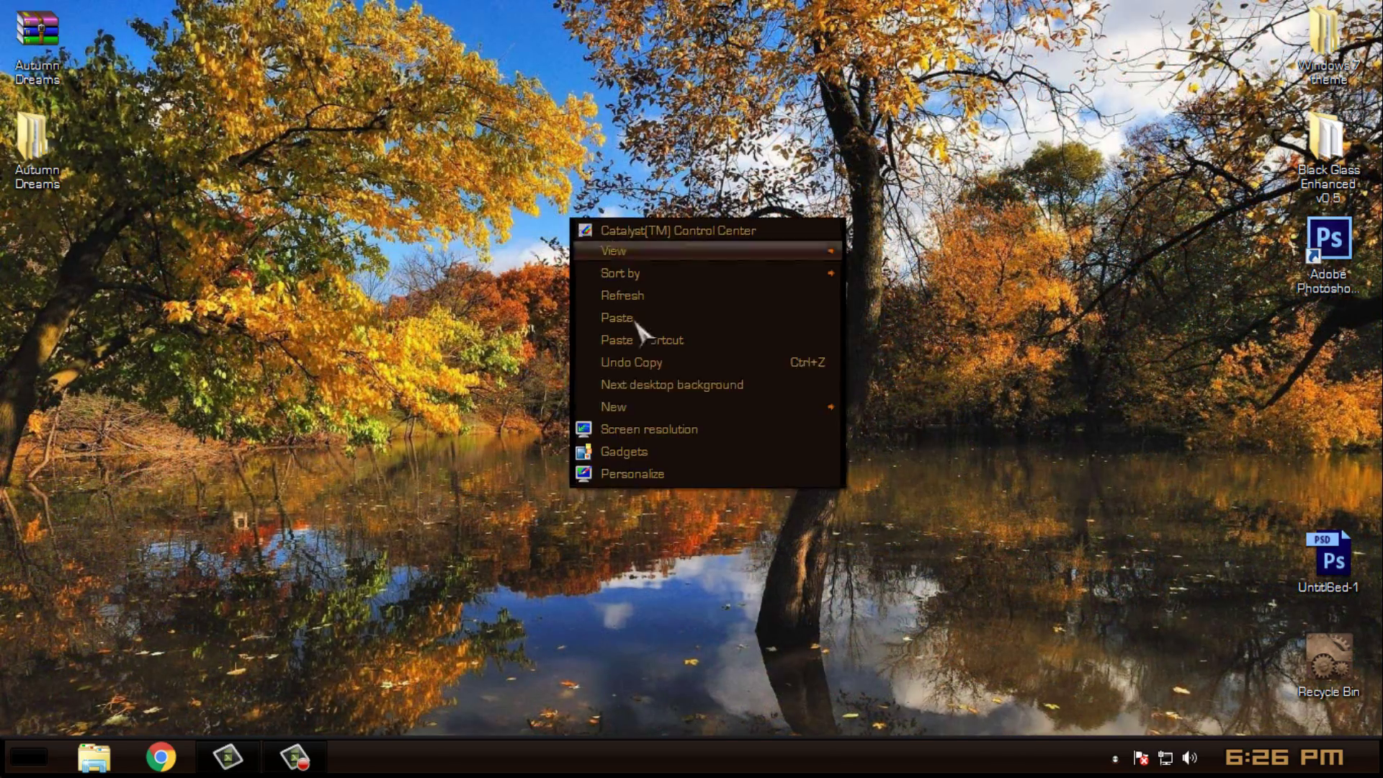
pyautogui.click(626, 386)
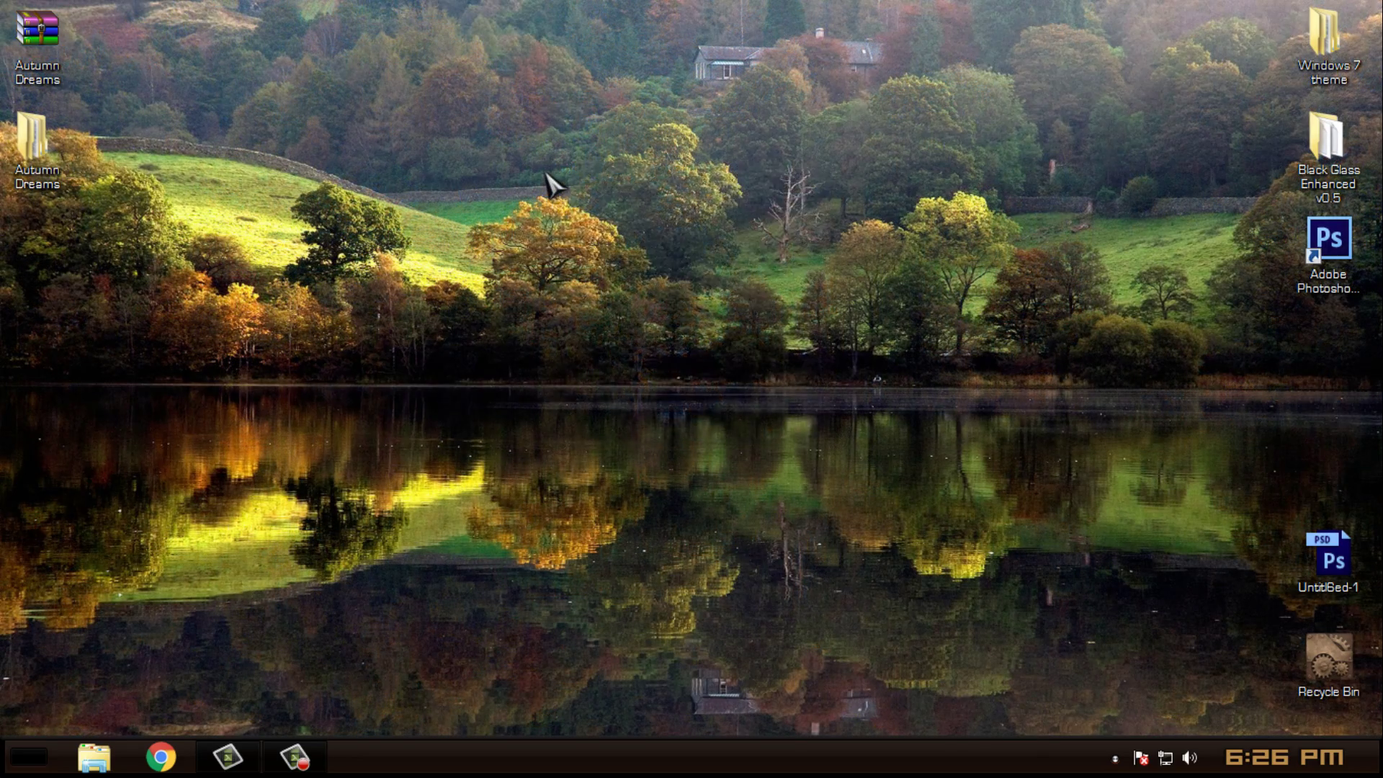
pyautogui.rightClick(544, 171)
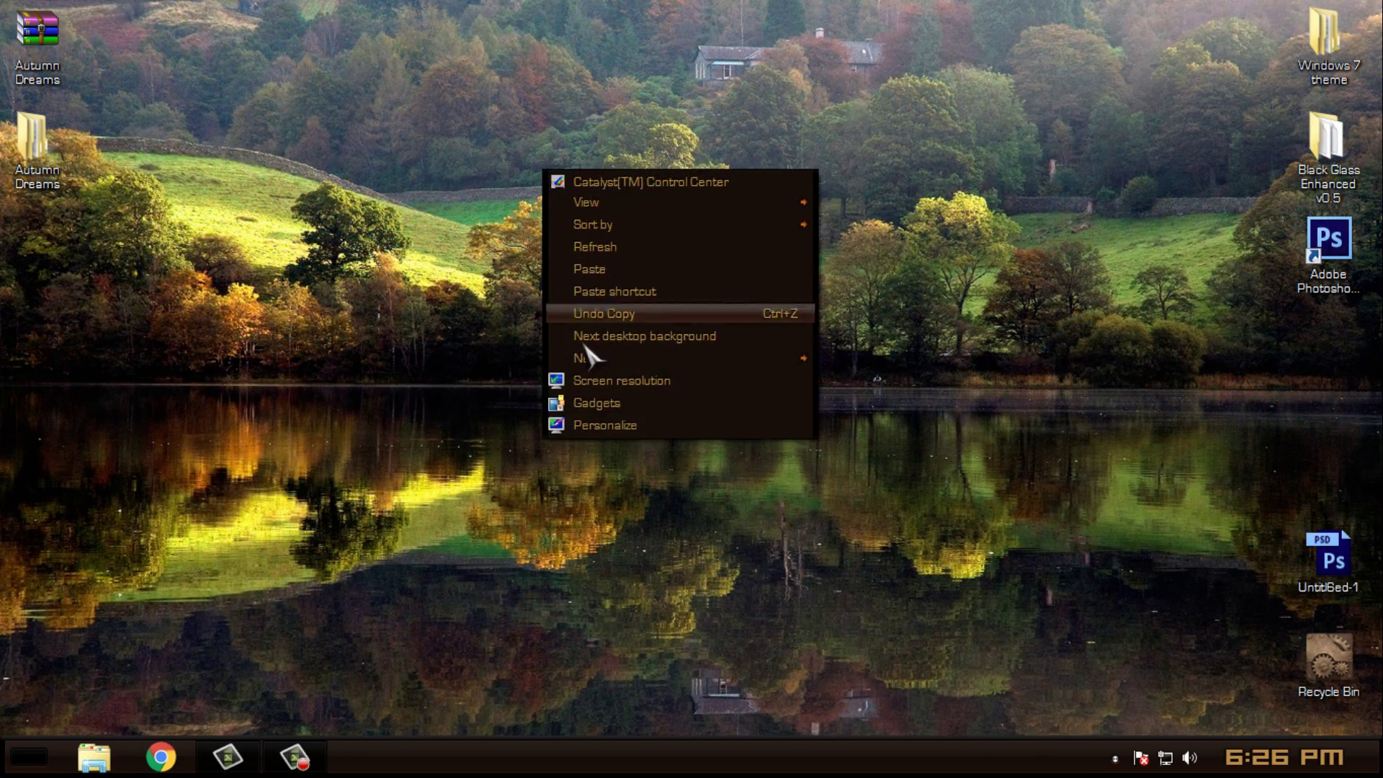
pyautogui.click(585, 340)
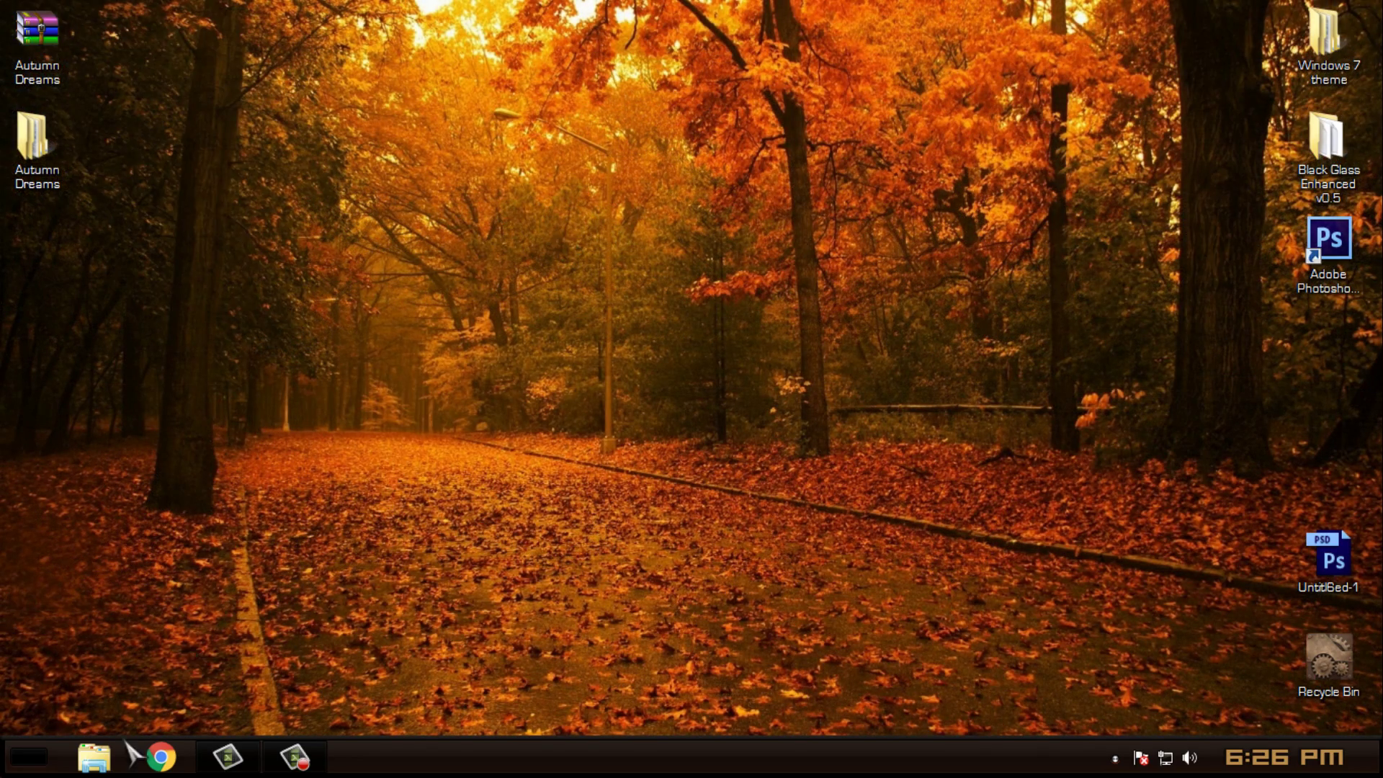
# Open Explorer on Libraries, switch to Computer's drives, then close the window.
pyautogui.click(94, 755)
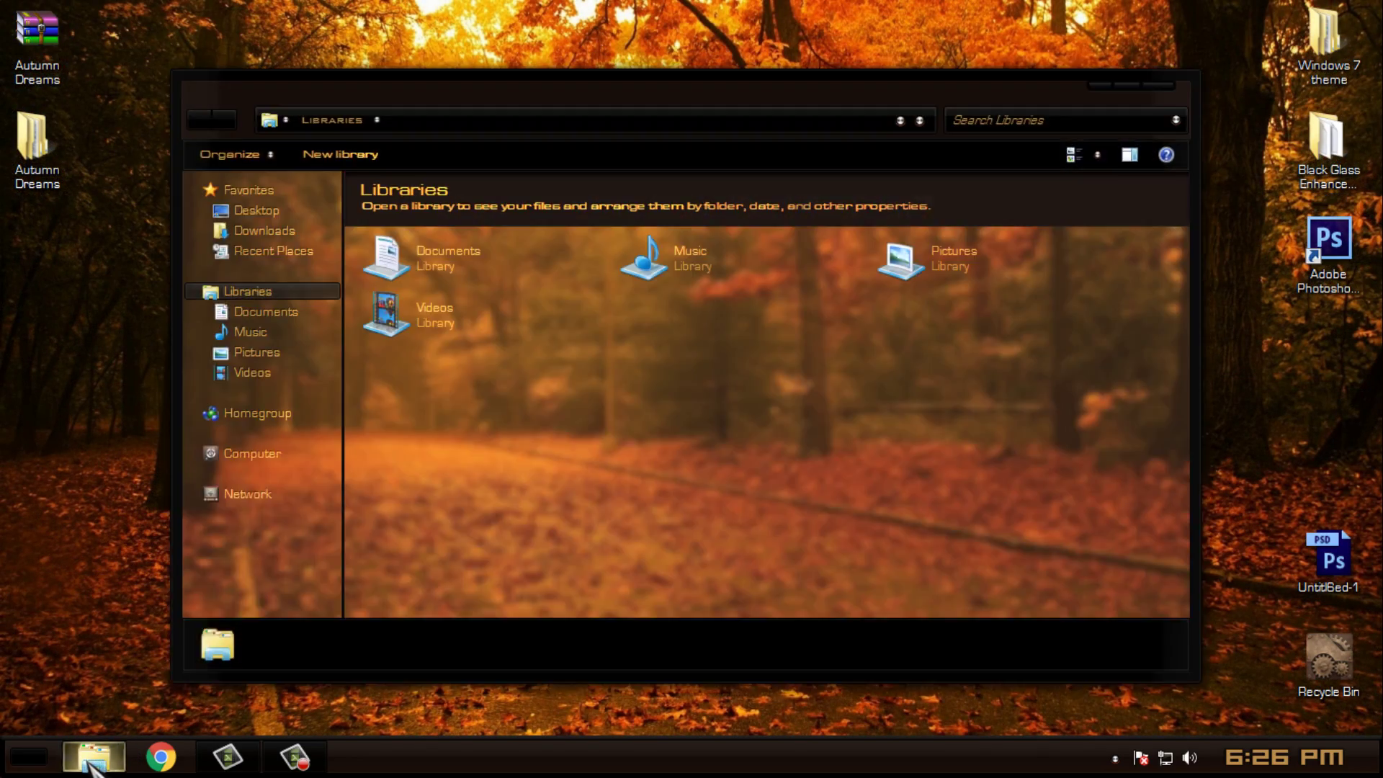
pyautogui.click(288, 459)
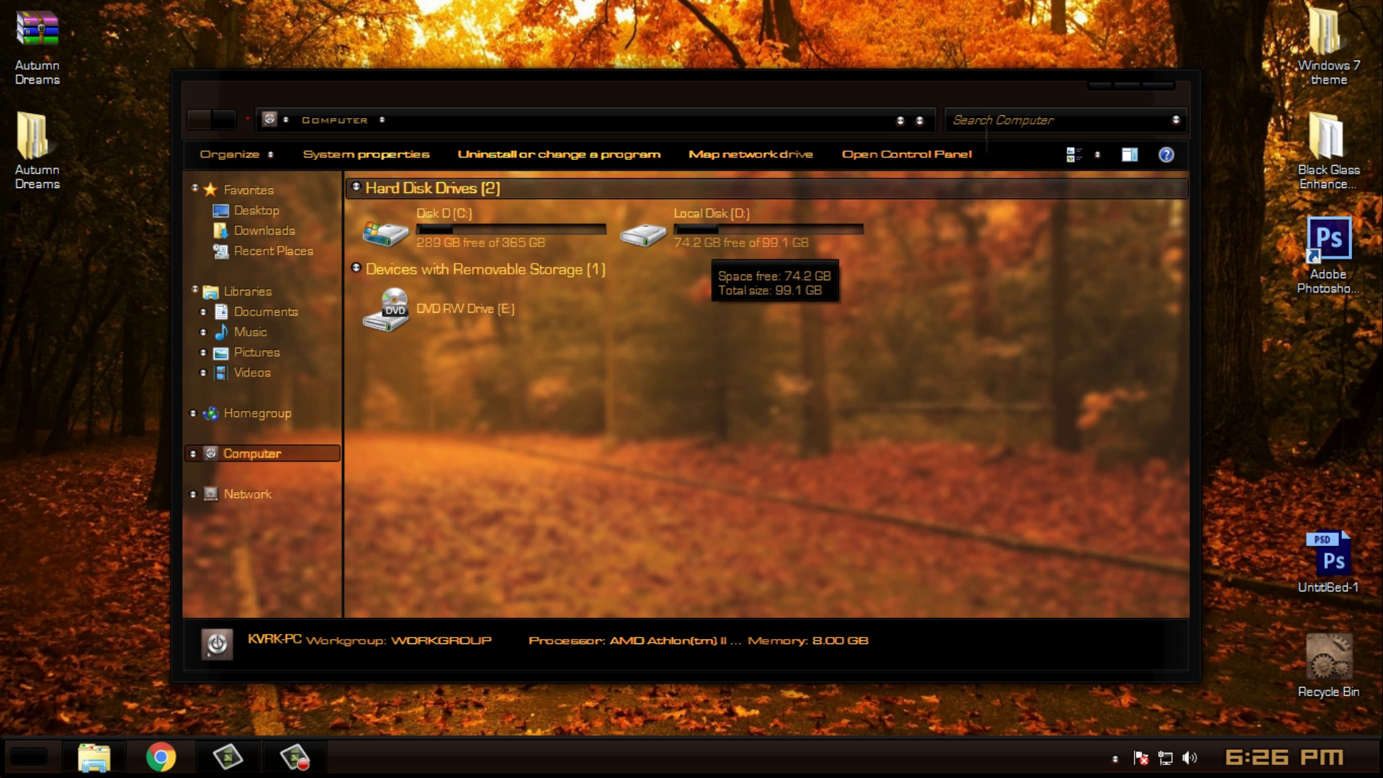
pyautogui.click(1159, 87)
# Open System properties from the Start menu's Computer entry.
pyautogui.click(39, 753)
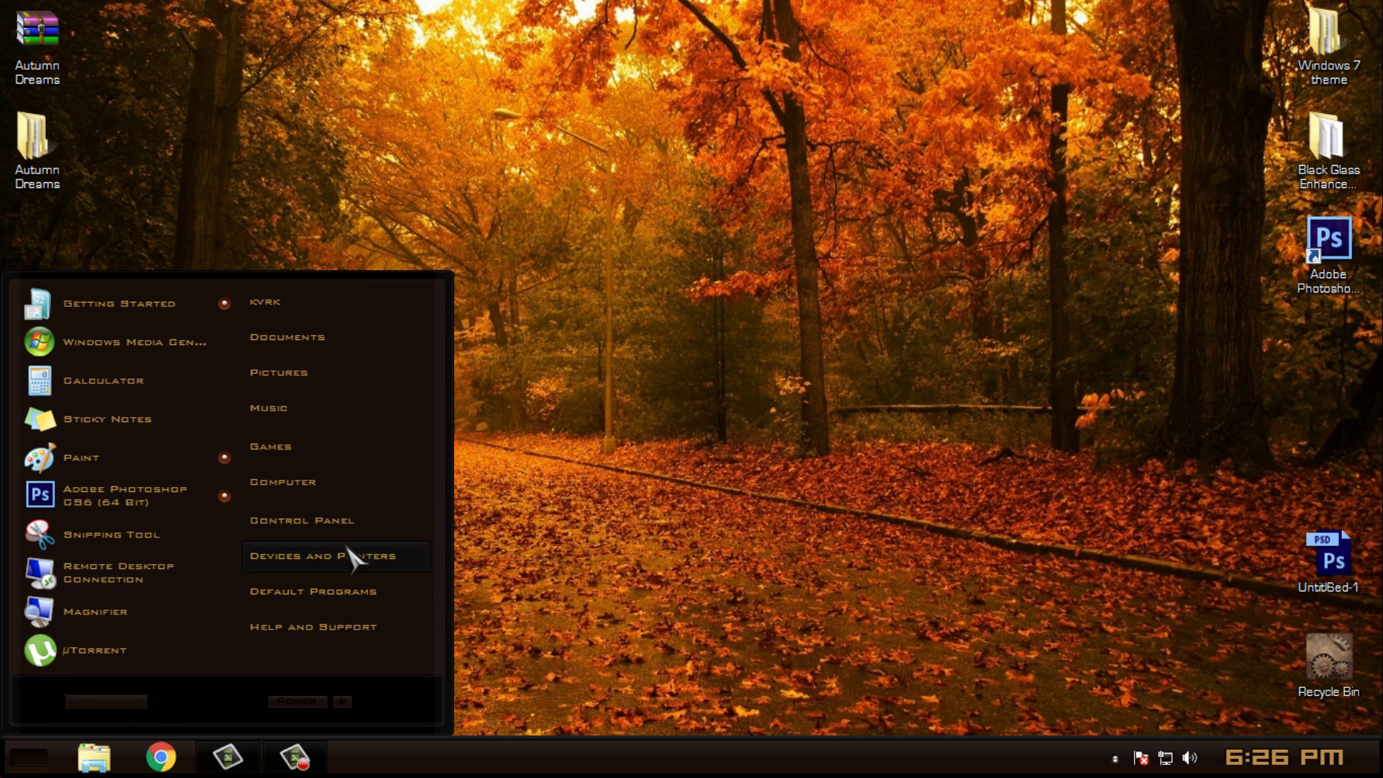
pyautogui.rightClick(312, 490)
pyautogui.click(363, 640)
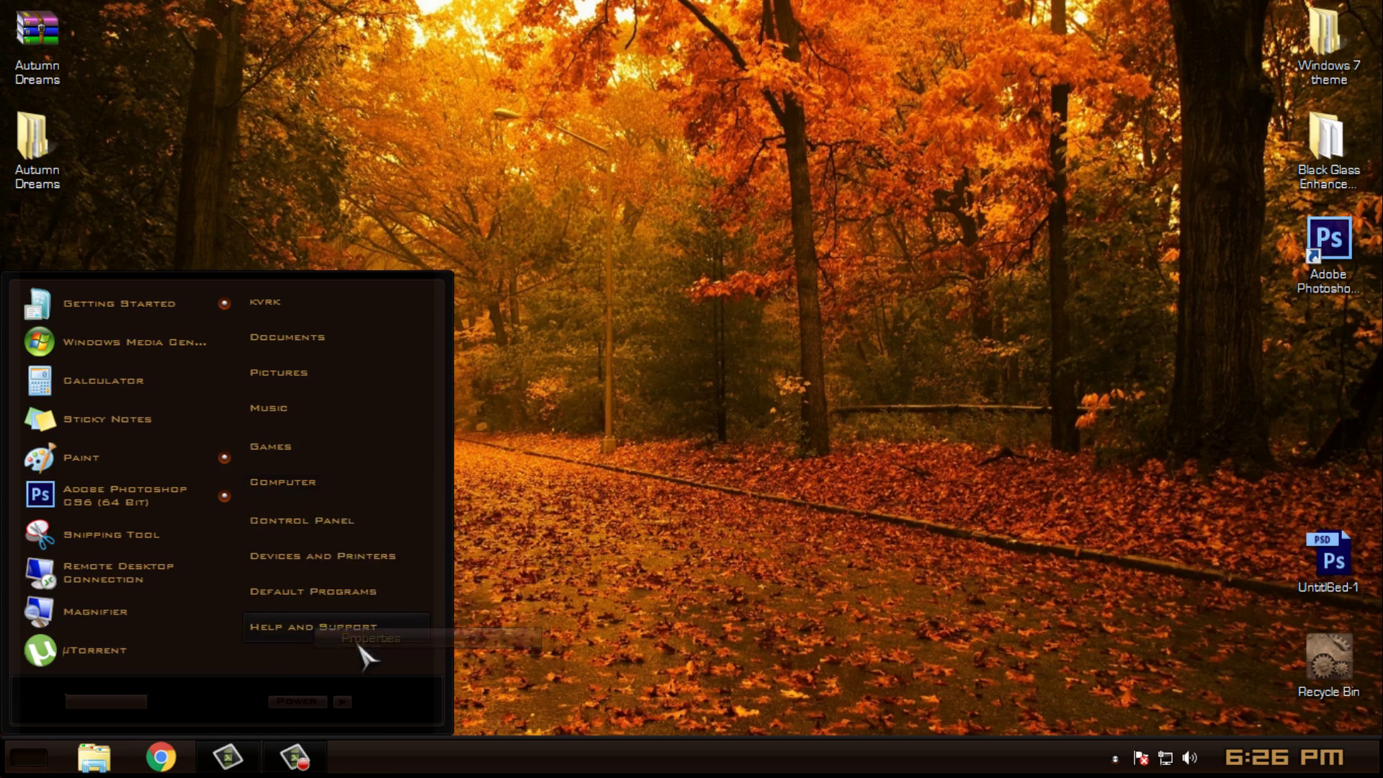
# Restore, reposition, maximize and restore the System window, then close it.
pyautogui.moveTo(731, 15); pyautogui.dragTo(787, 108)
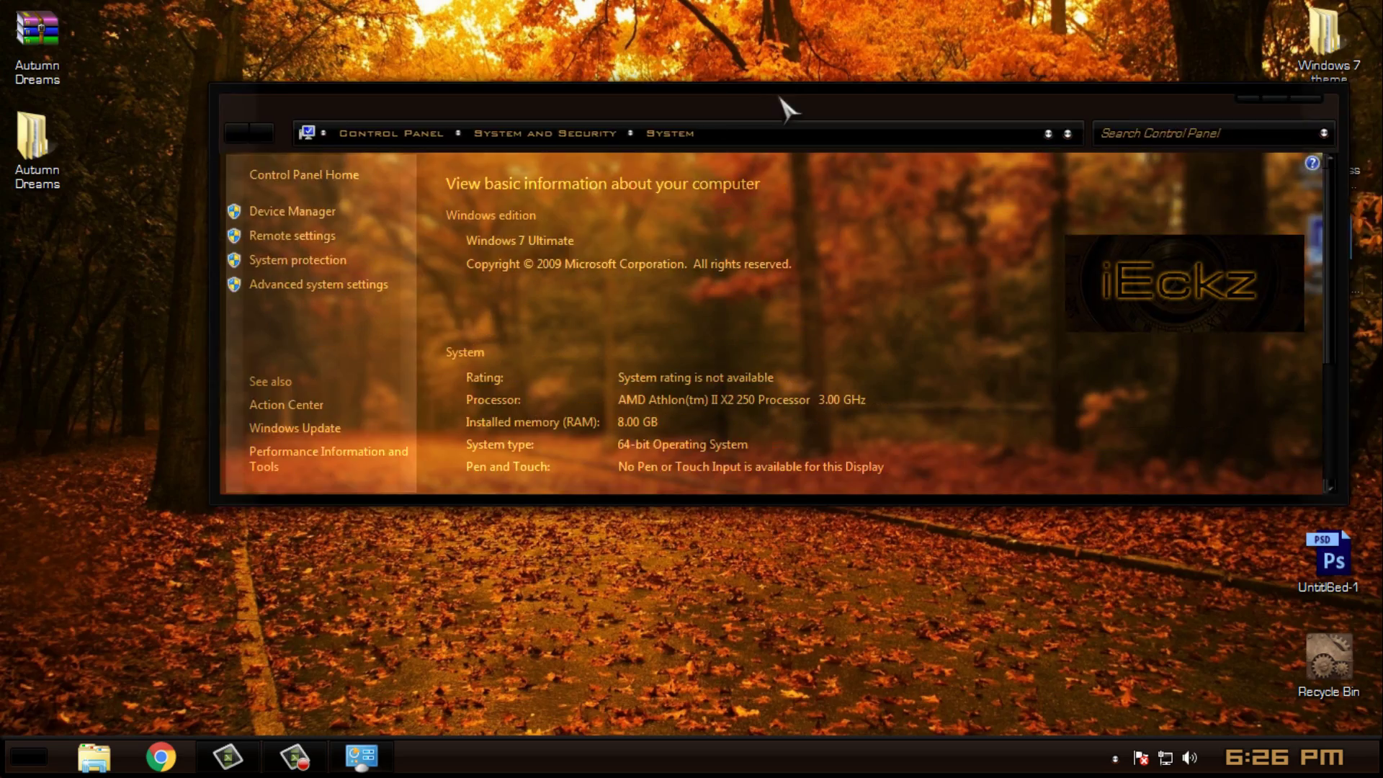
pyautogui.moveTo(202, 627)
pyautogui.mouseDown()
pyautogui.moveTo(215, 469)
pyautogui.moveTo(94, 683)
pyautogui.mouseUp()
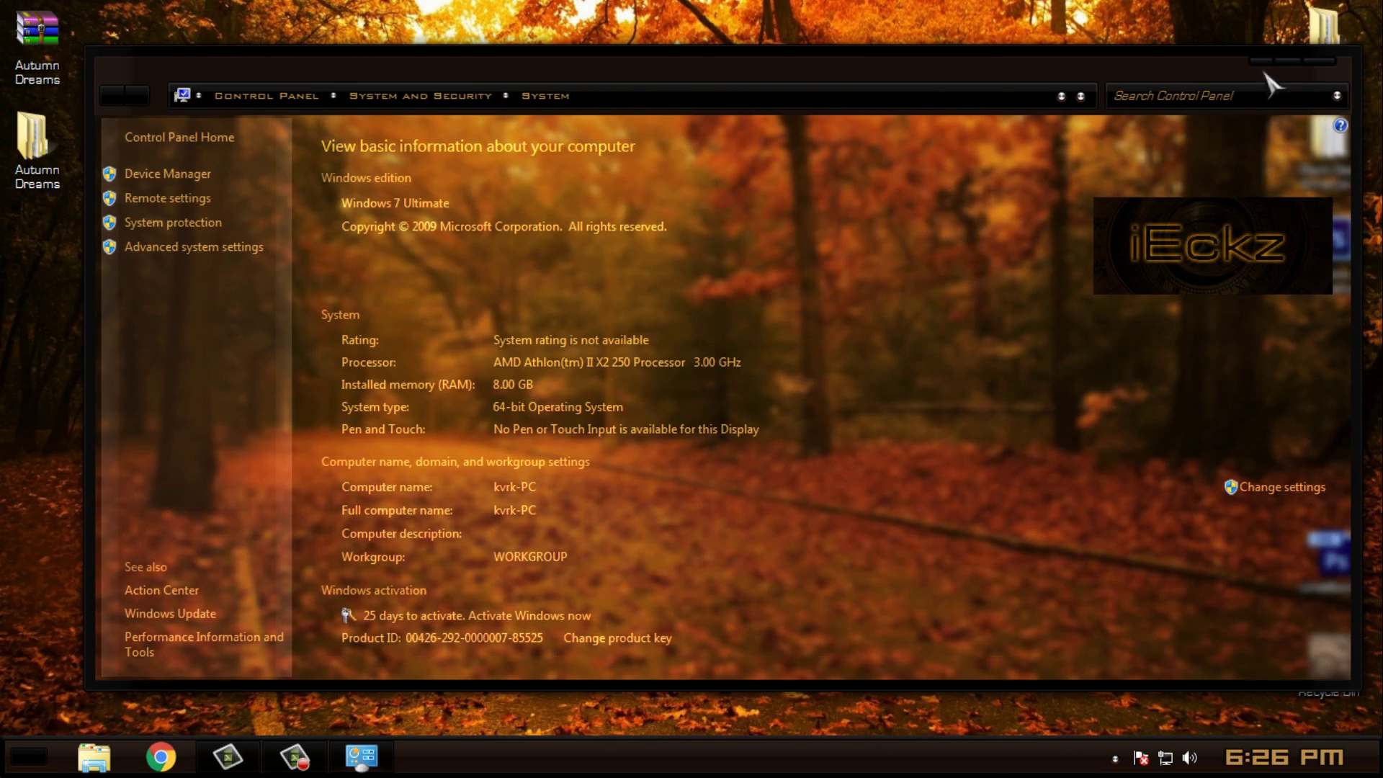
pyautogui.click(1273, 64)
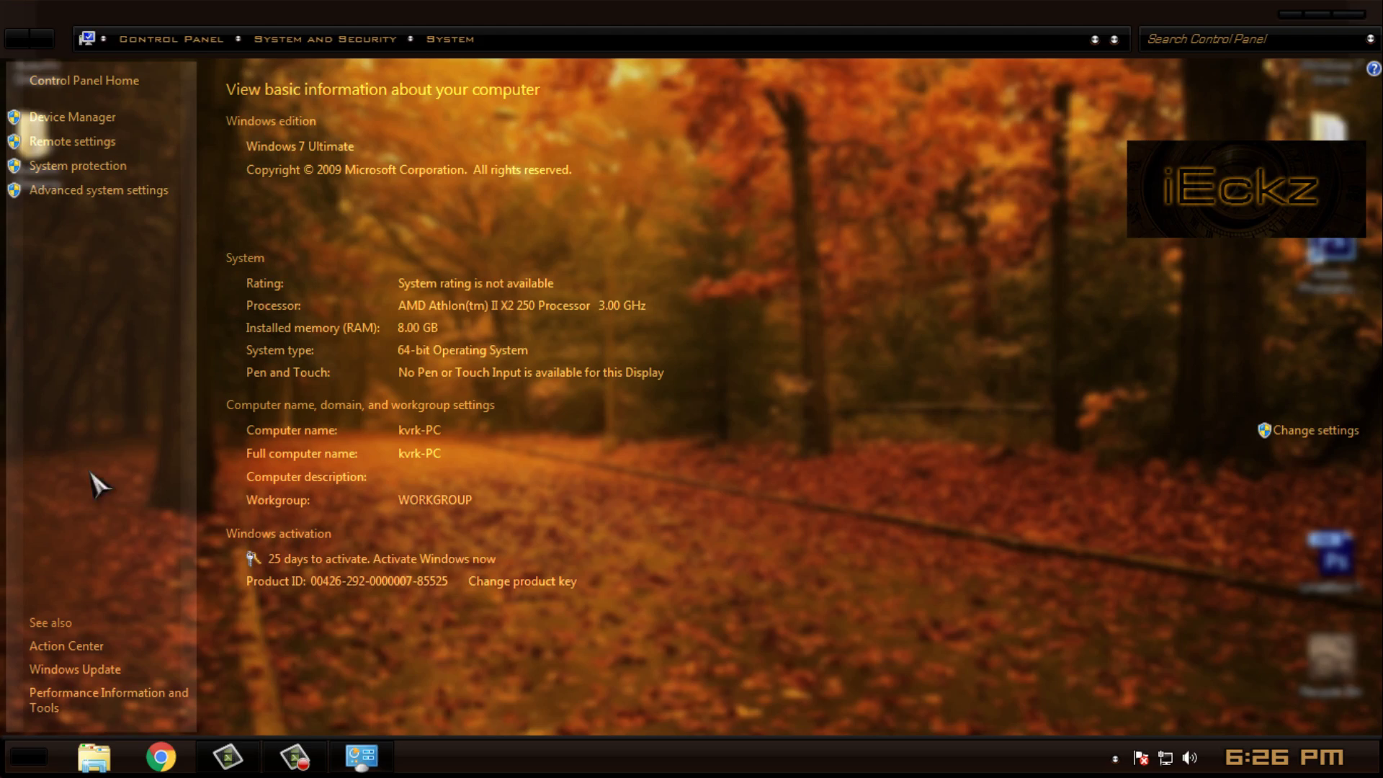
pyautogui.doubleClick(1096, 14)
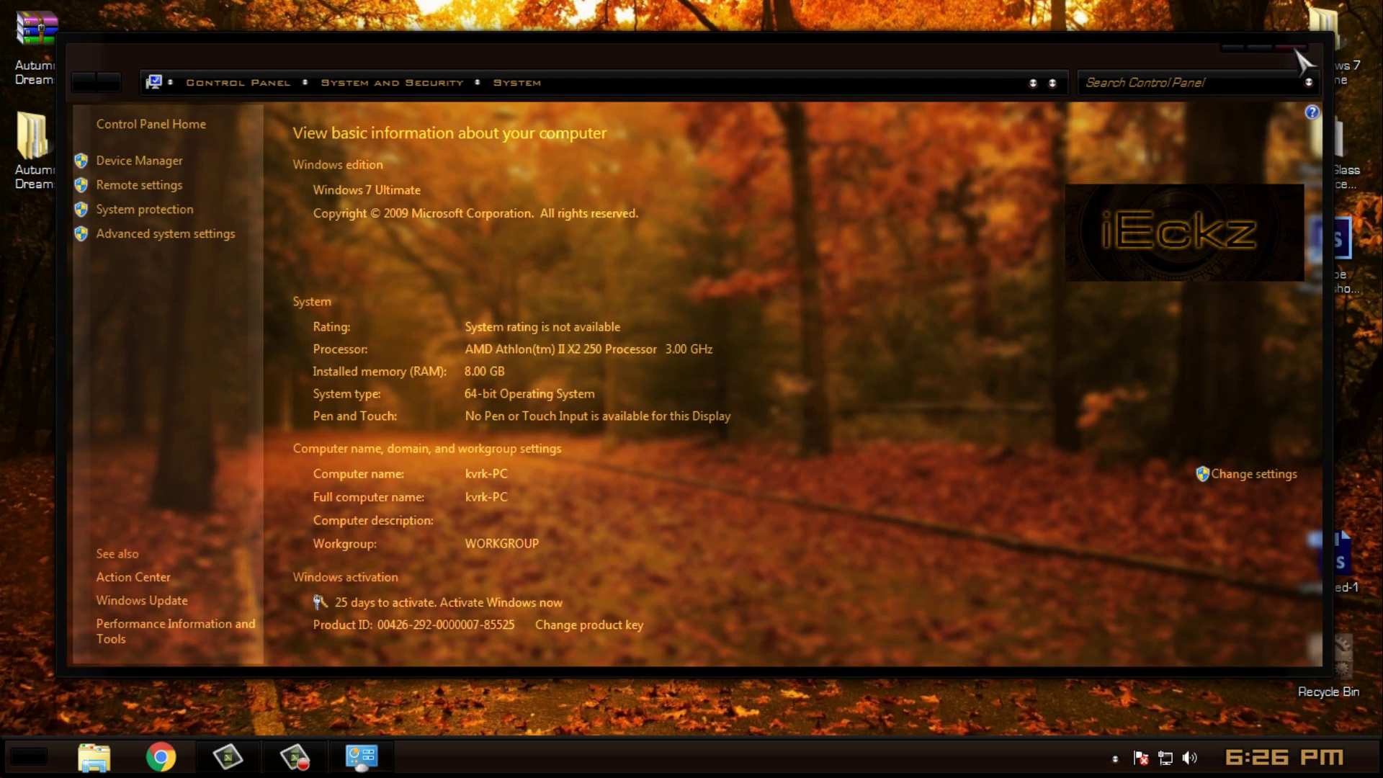
pyautogui.click(1296, 51)
# Open Documents from the Start menu, switch to Computer's drives, then close the window.
pyautogui.click(49, 742)
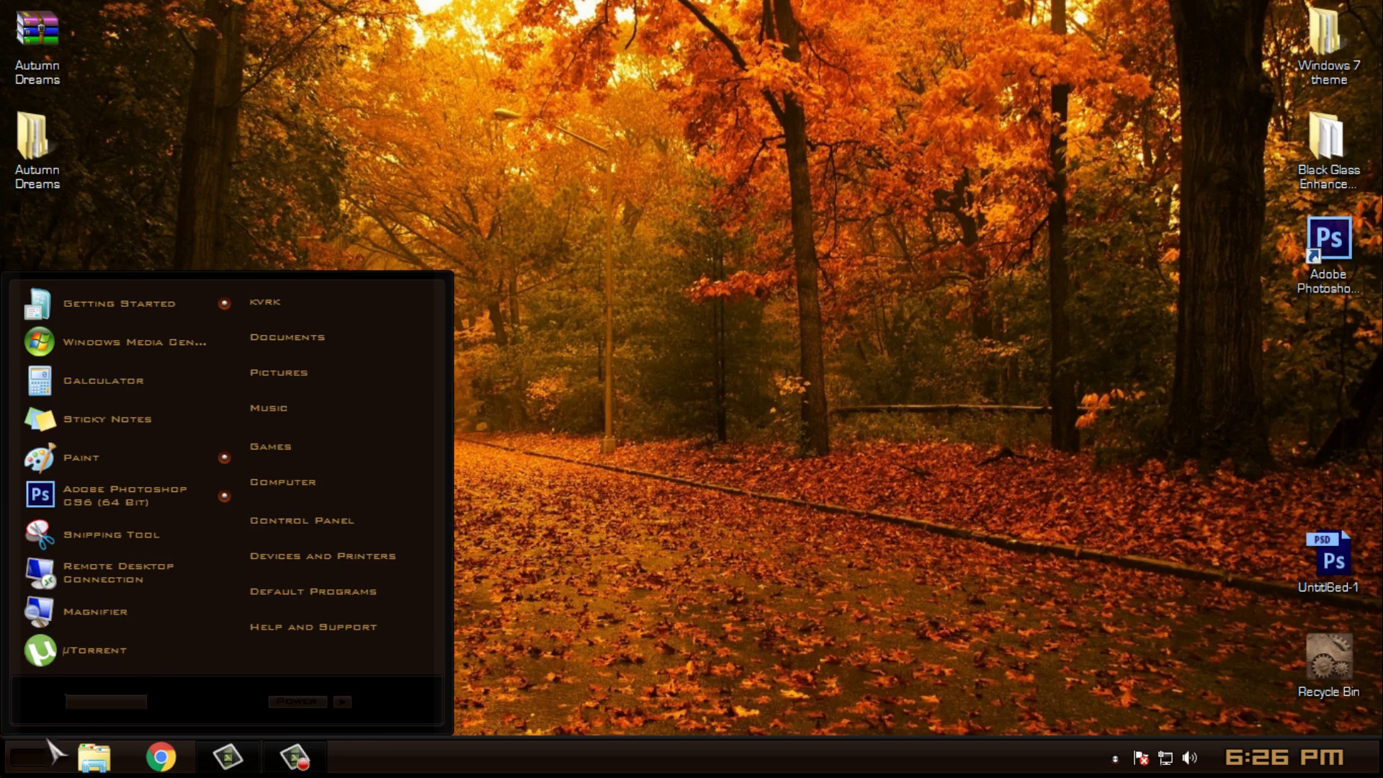
pyautogui.click(389, 337)
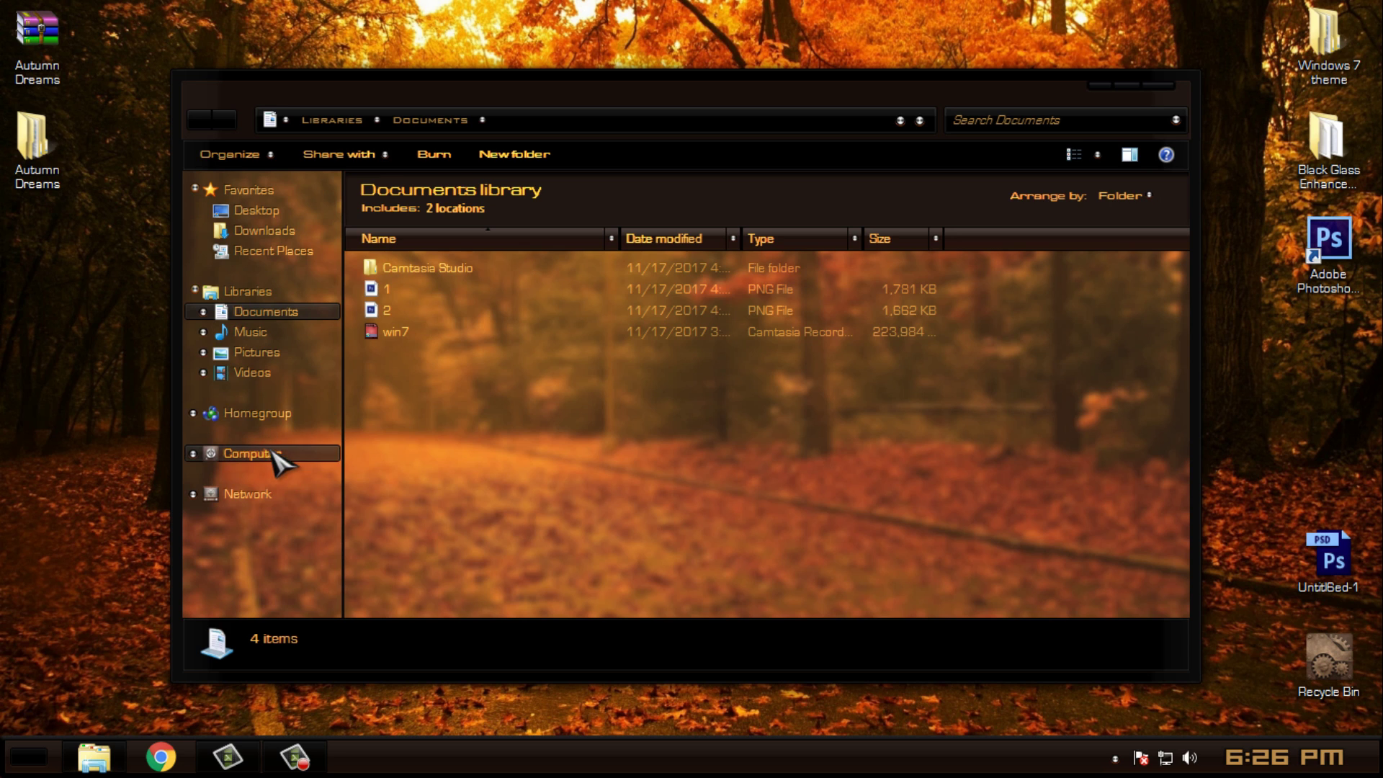
pyautogui.click(273, 462)
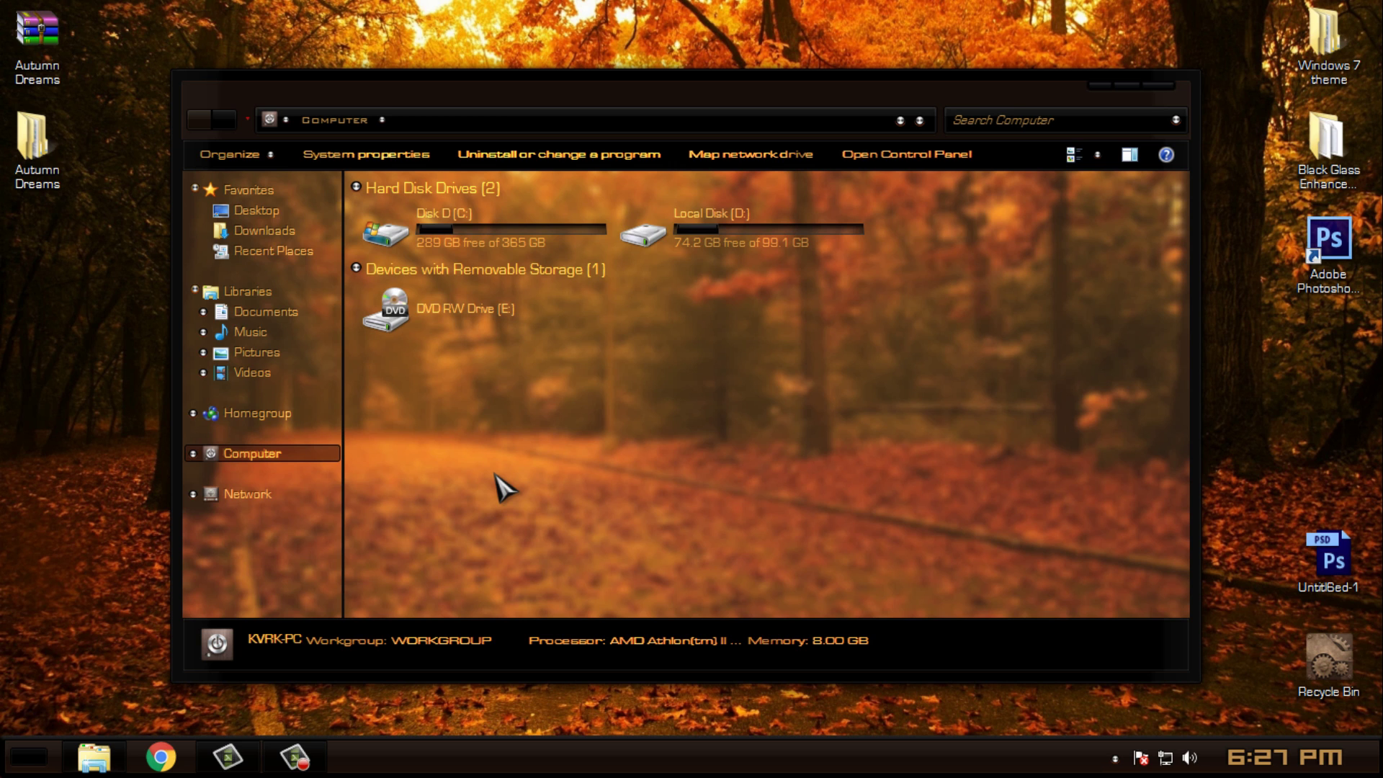
pyautogui.click(1170, 87)
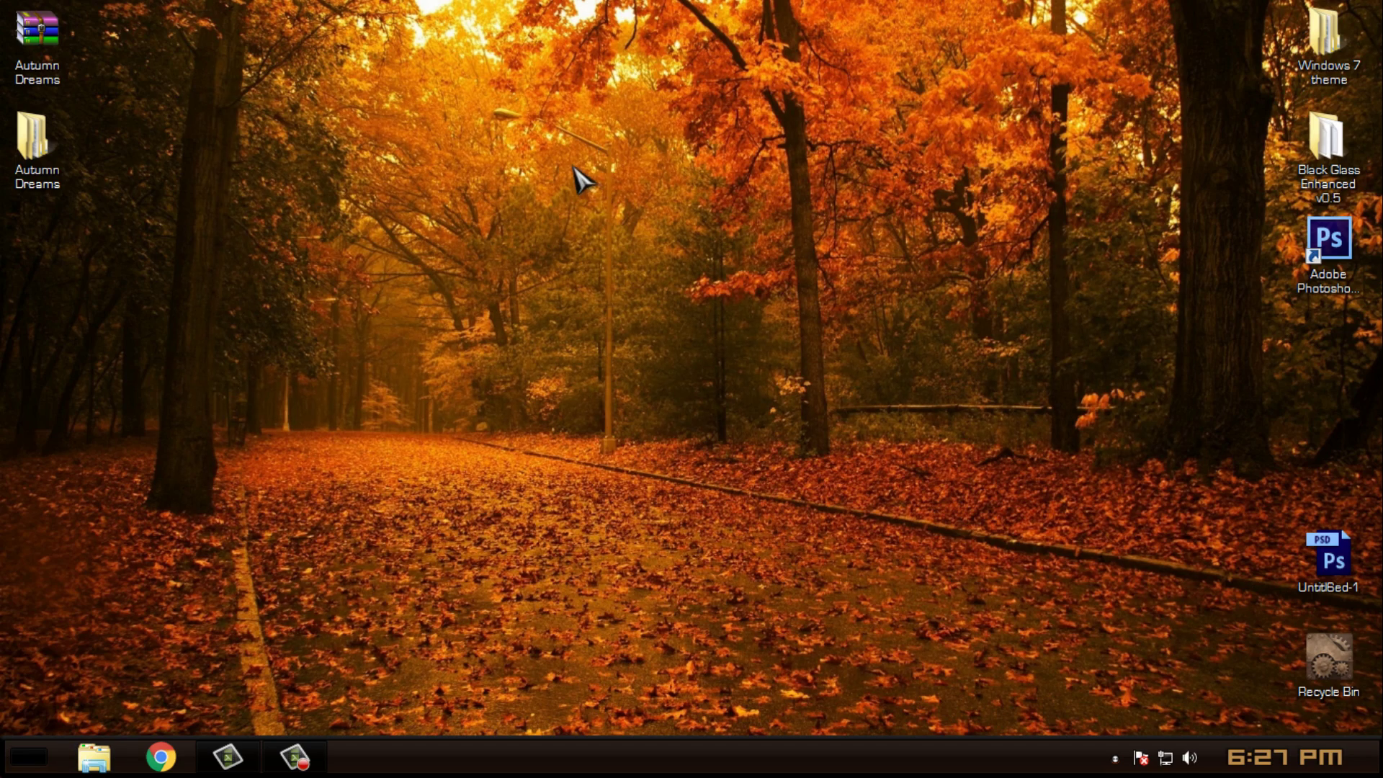
# Use Next desktop background four times to cycle through more autumn scenes.
pyautogui.rightClick(575, 167)
pyautogui.click(681, 331)
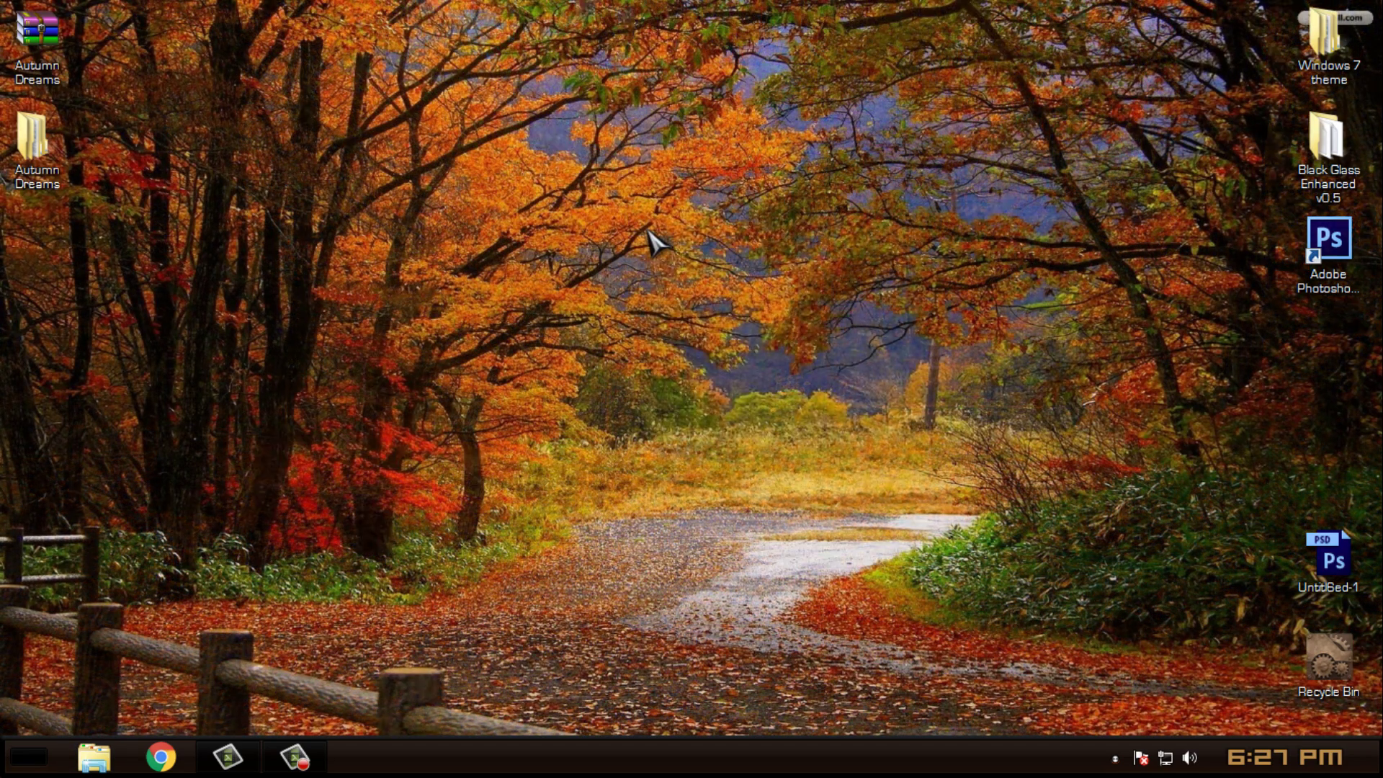
pyautogui.rightClick(646, 229)
pyautogui.click(696, 392)
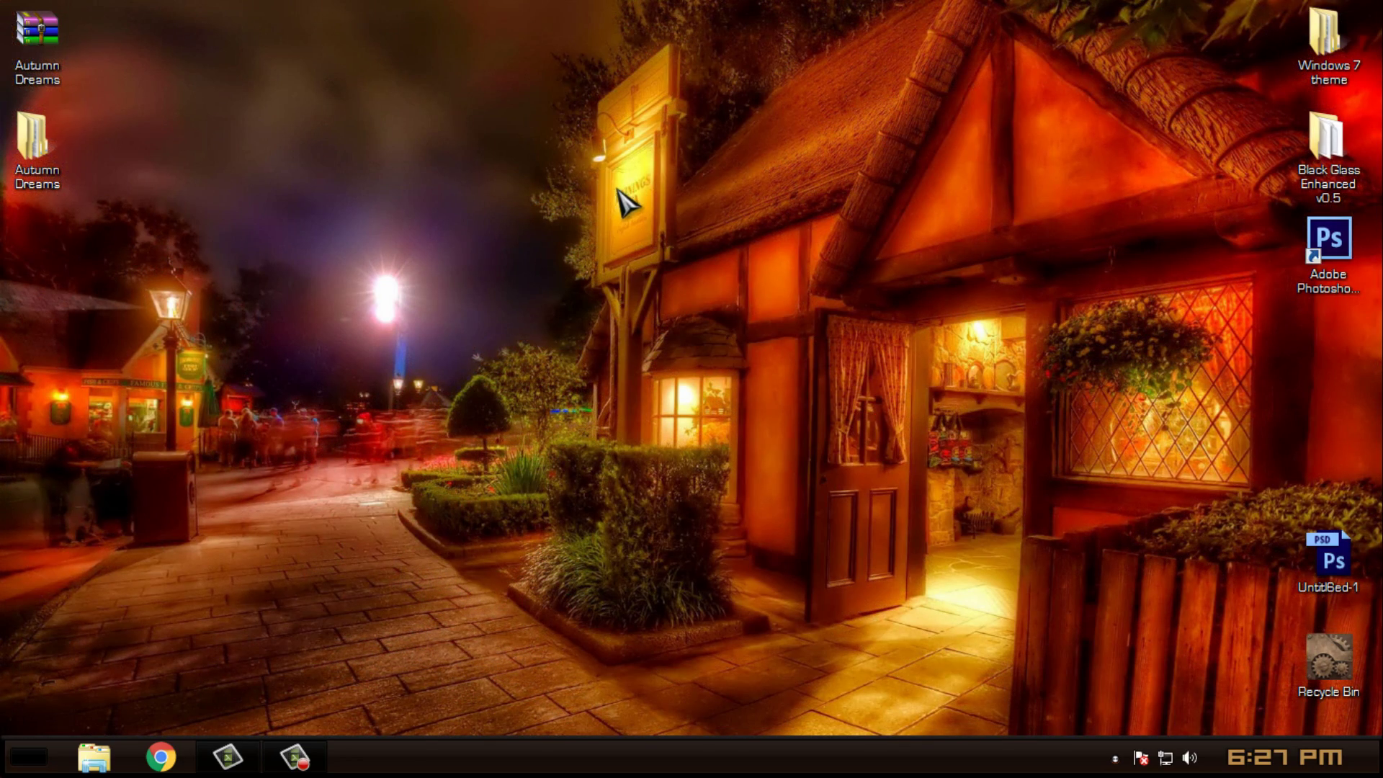
pyautogui.rightClick(618, 188)
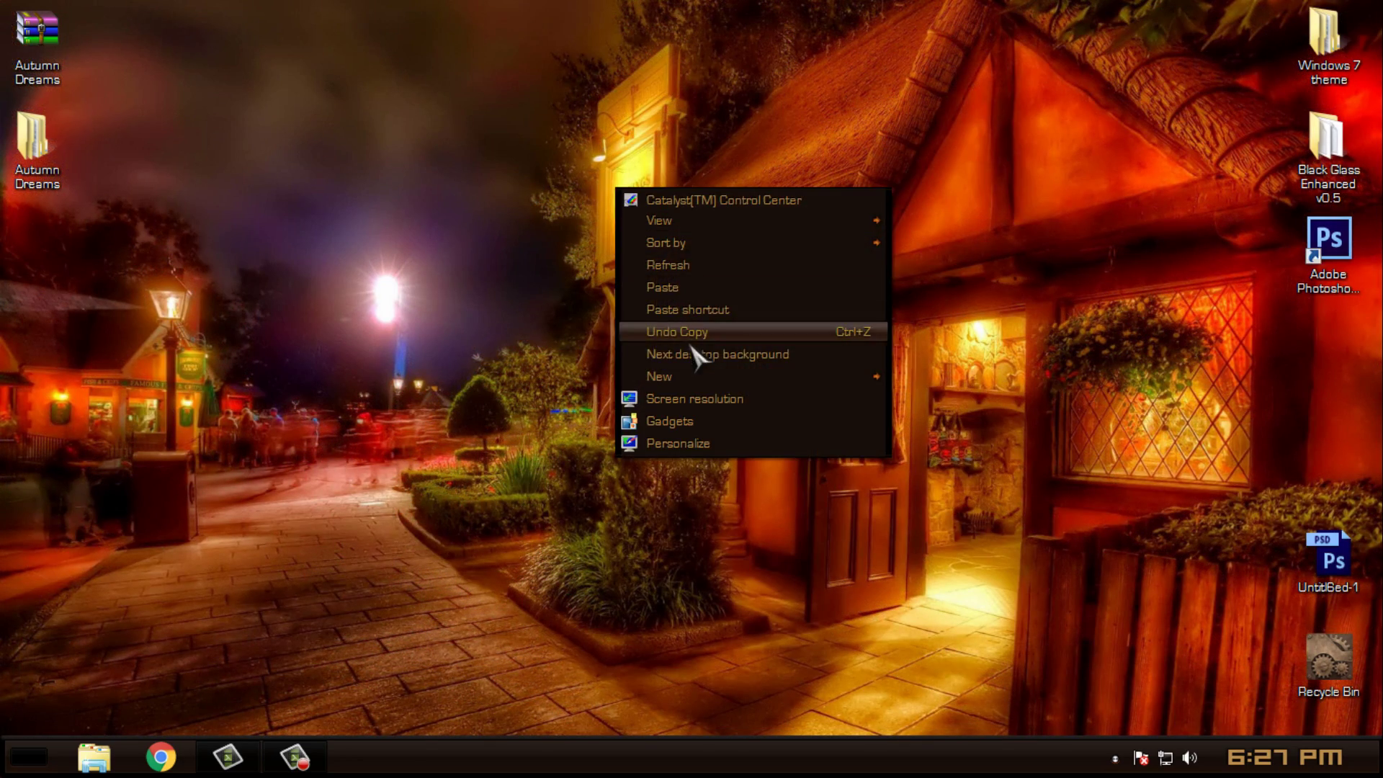
pyautogui.click(695, 360)
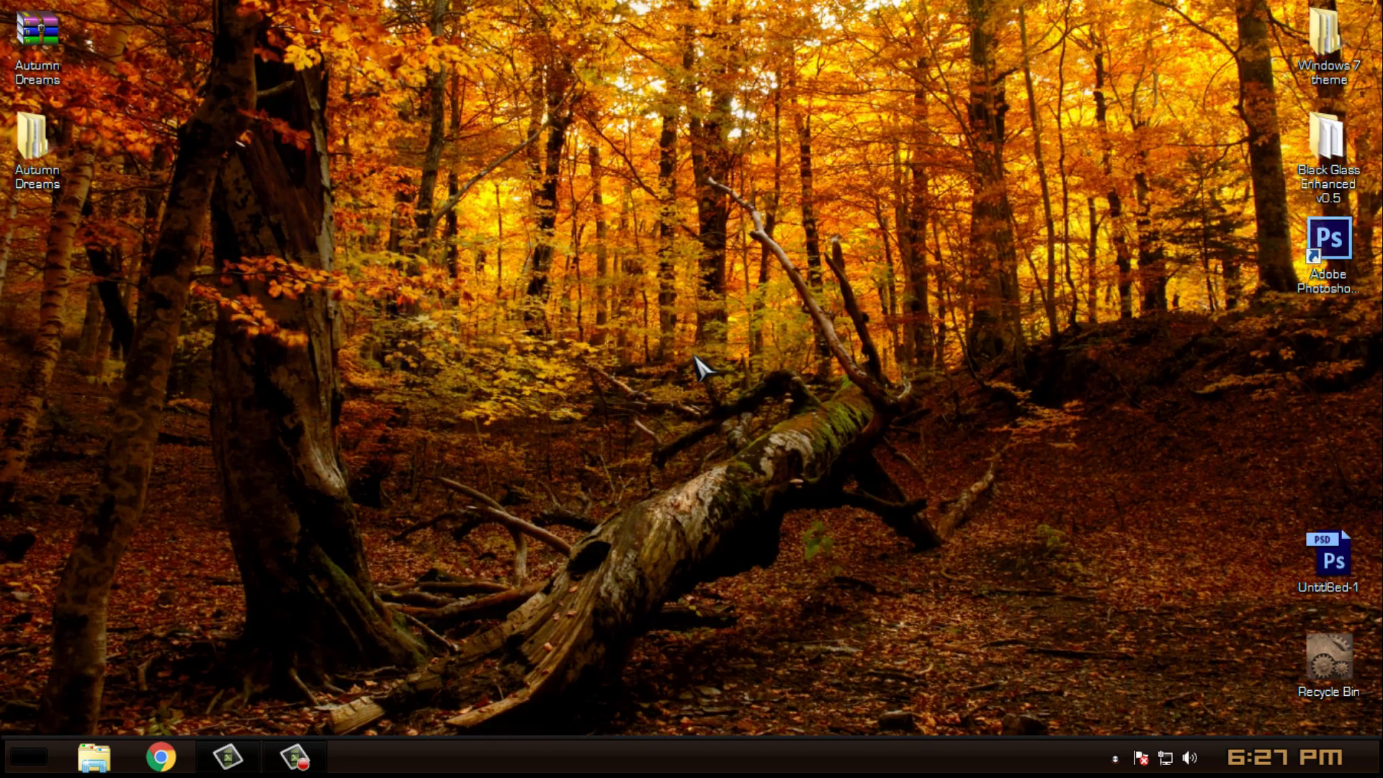
pyautogui.rightClick(634, 229)
pyautogui.click(686, 394)
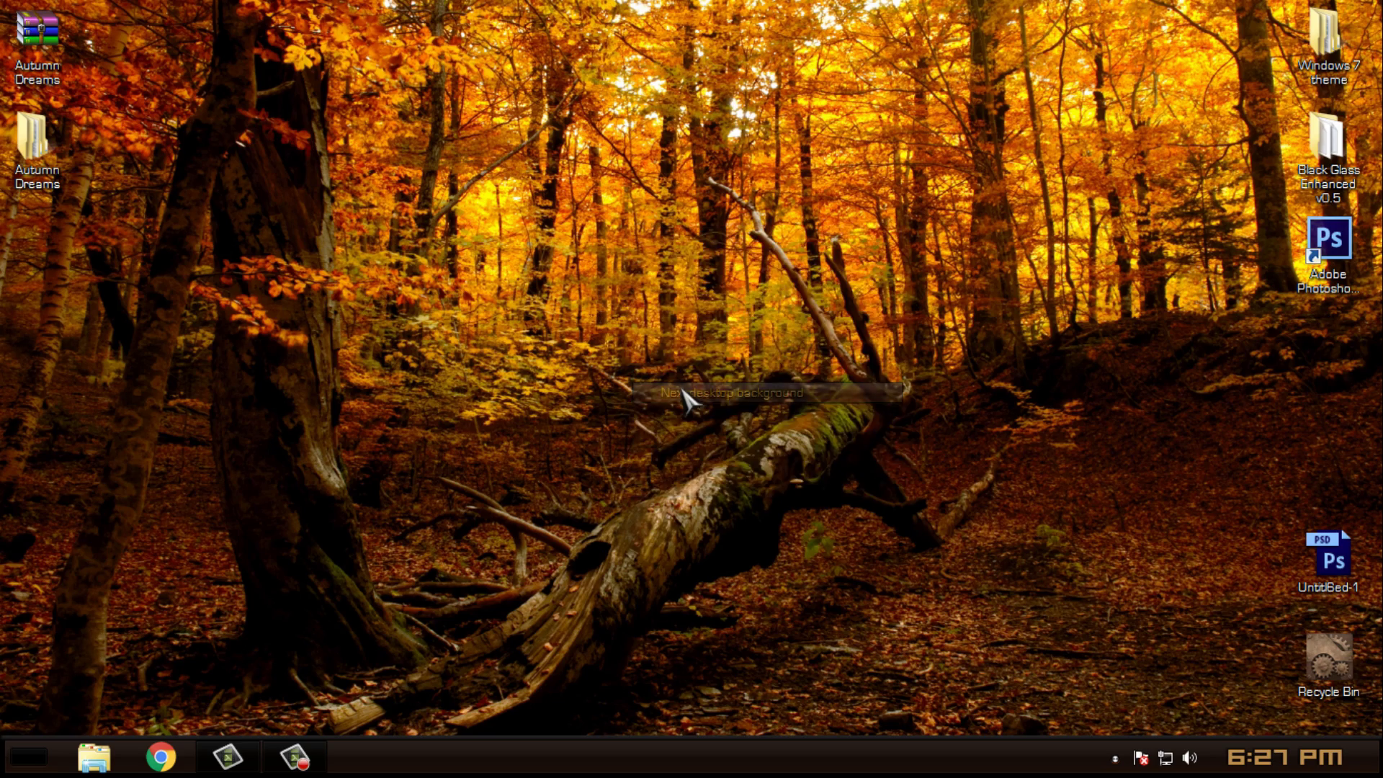